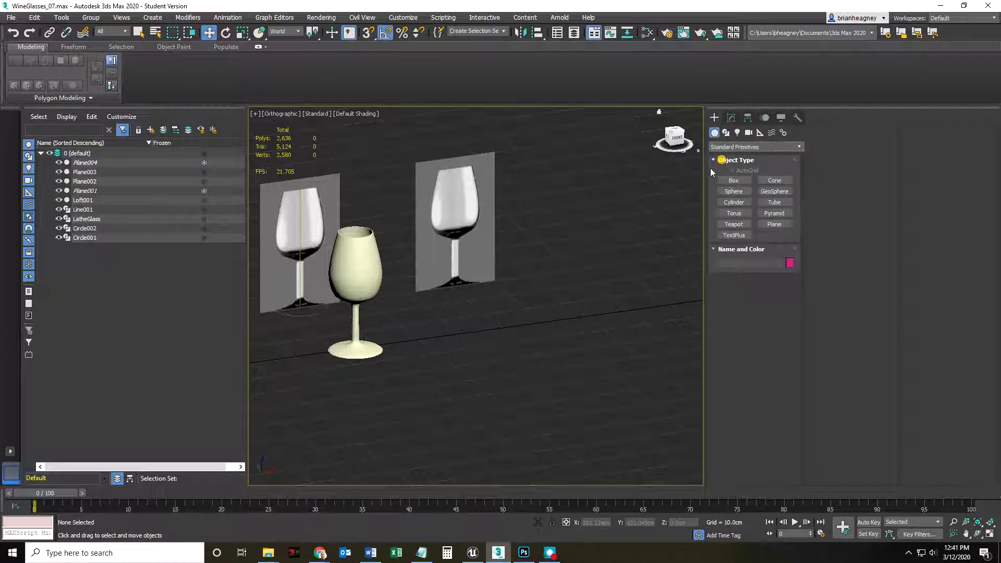
# - Start the Cylinder primitive and turn on snapping with vertex snap disabled and midpoint snap kept
pyautogui.click(735, 202)
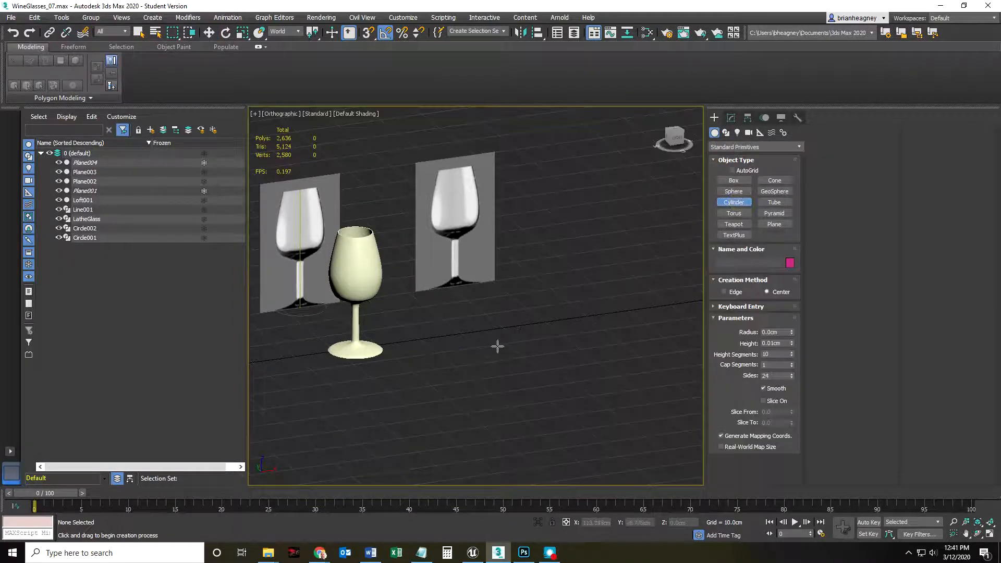
pyautogui.rightClick(368, 34)
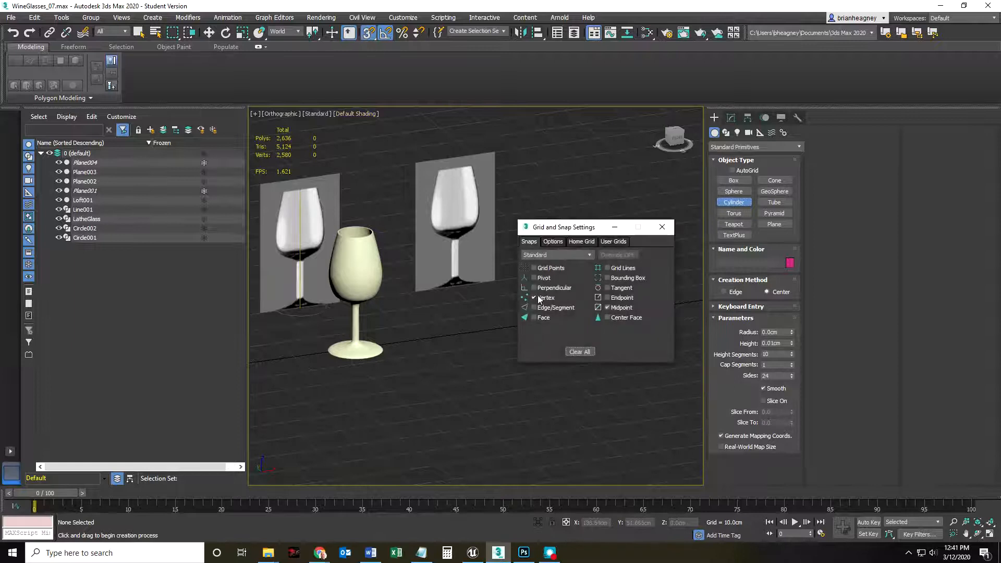
pyautogui.click(536, 298)
pyautogui.click(662, 228)
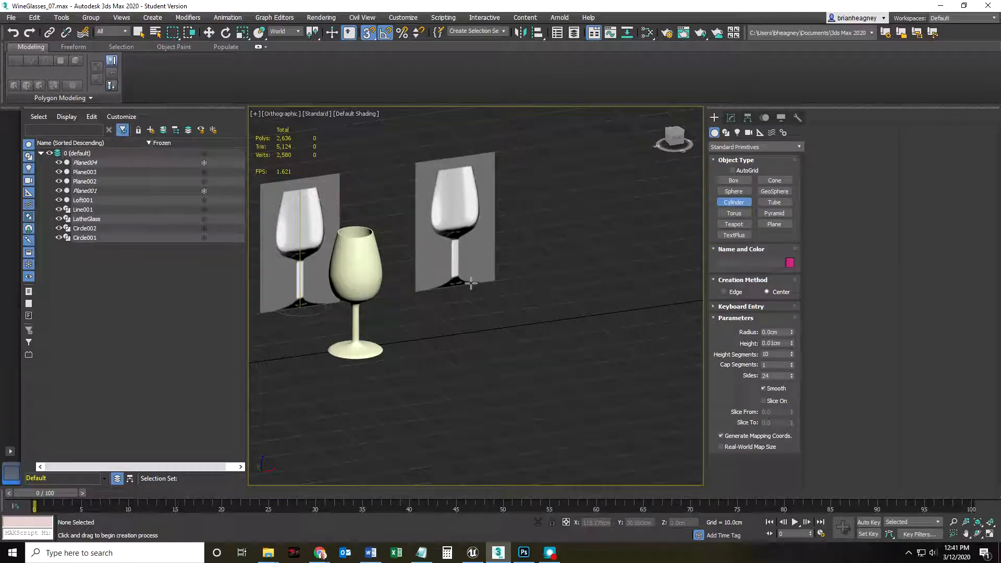
# - Unfreeze Plane004 and freeze Plane001, Plane002 and Plane003 in the scene list
pyautogui.click(204, 190)
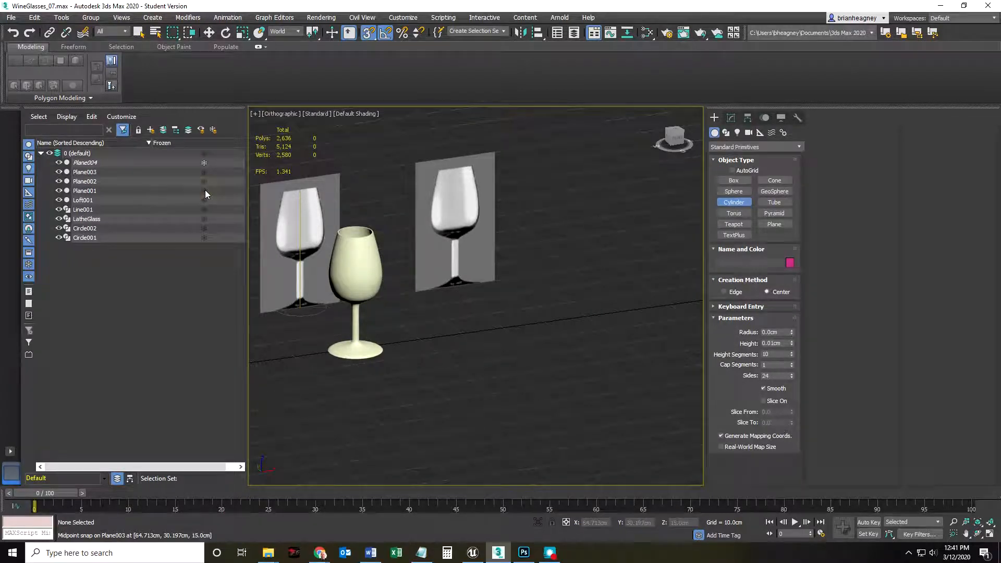
pyautogui.click(203, 163)
pyautogui.click(204, 172)
pyautogui.click(204, 182)
pyautogui.click(204, 191)
# - Create a cylinder centred on the midpoint of Plane004's bottom edge, about 6.19 cm in radius and 30 cm high up to the top edge's midpoint
pyautogui.moveTo(454, 287)
pyautogui.mouseDown()
pyautogui.moveTo(480, 301)
pyautogui.moveTo(469, 295)
pyautogui.mouseUp()
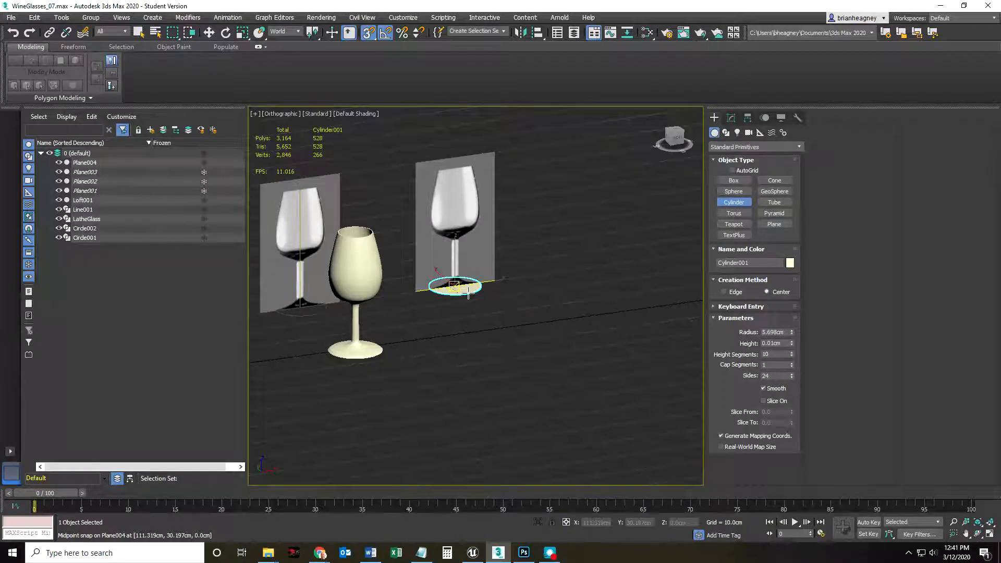
pyautogui.rightClick(468, 294)
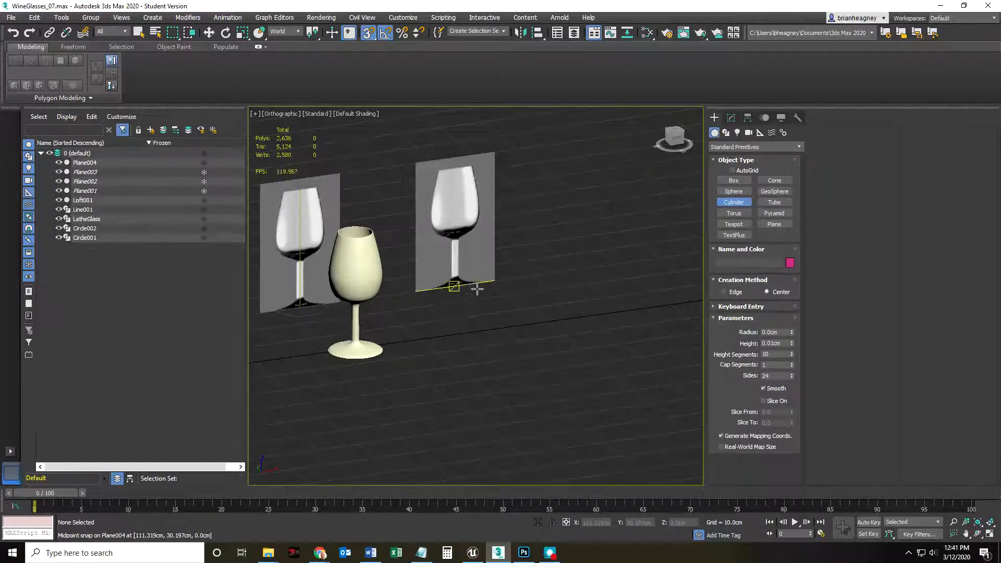
pyautogui.scroll(6, 453, 286)
pyautogui.moveTo(386, 277); pyautogui.dragTo(494, 288)
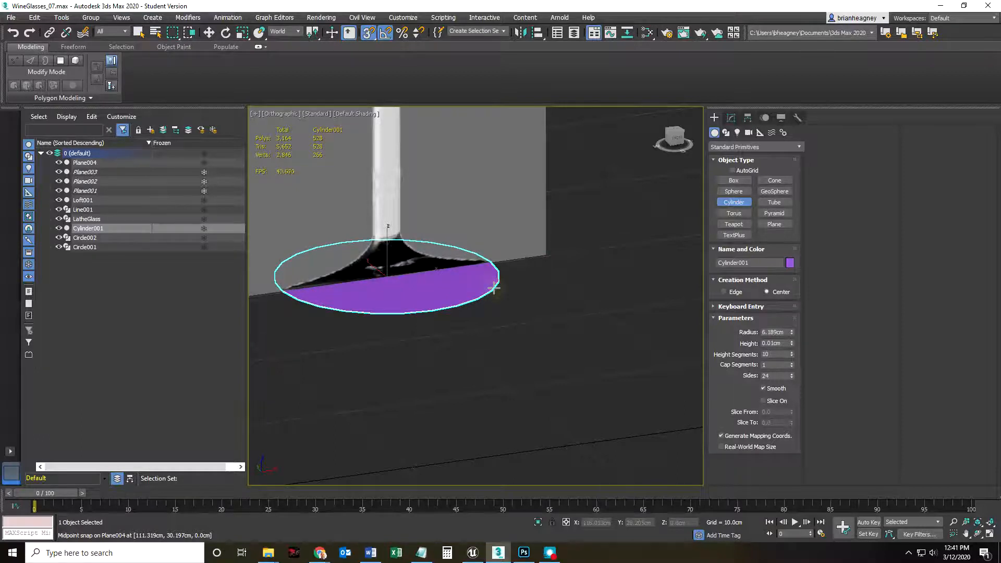
pyautogui.click(400, 128)
pyautogui.scroll(-4, 425, 201)
pyautogui.scroll(-4, 433, 208)
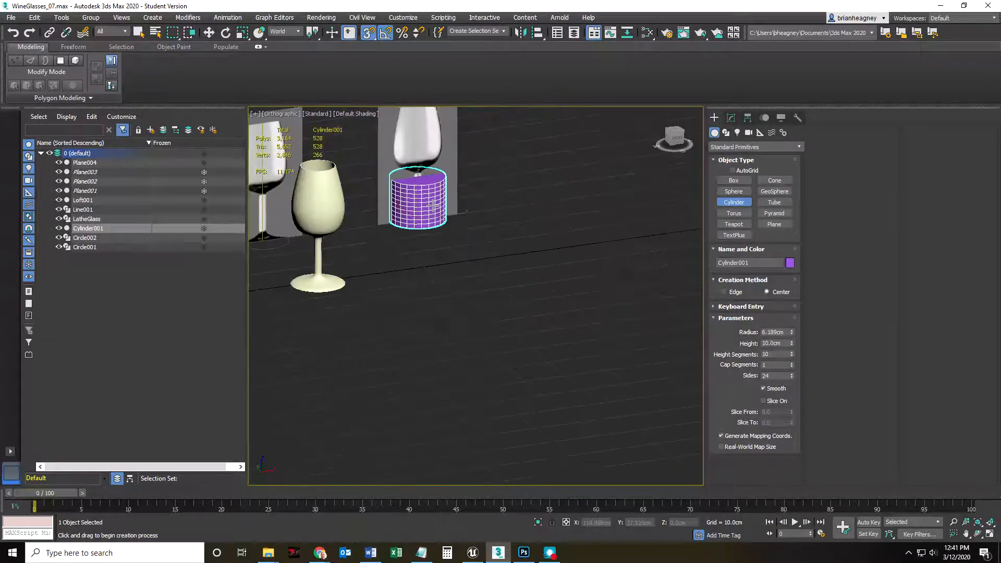
pyautogui.scroll(-5, 433, 179)
pyautogui.scroll(8, 425, 156)
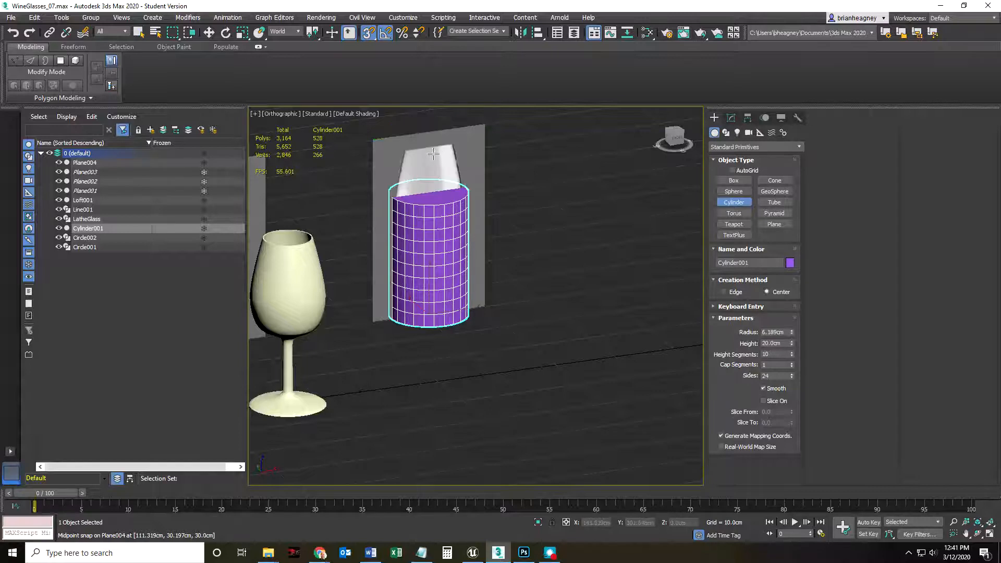
pyautogui.click(427, 133)
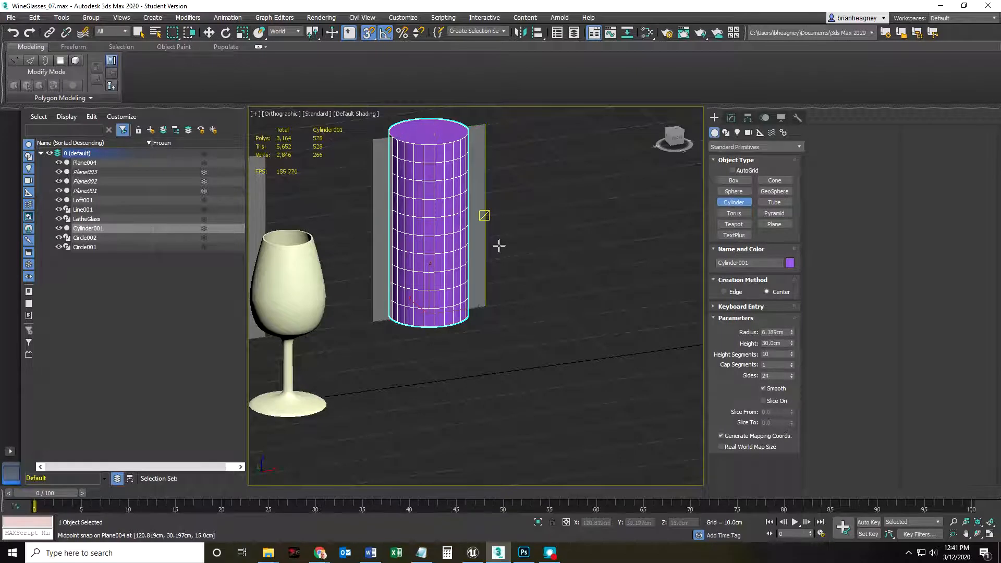
# - Turn off snapping and reduce the cylinder's height to 27.6 cm
pyautogui.click(369, 34)
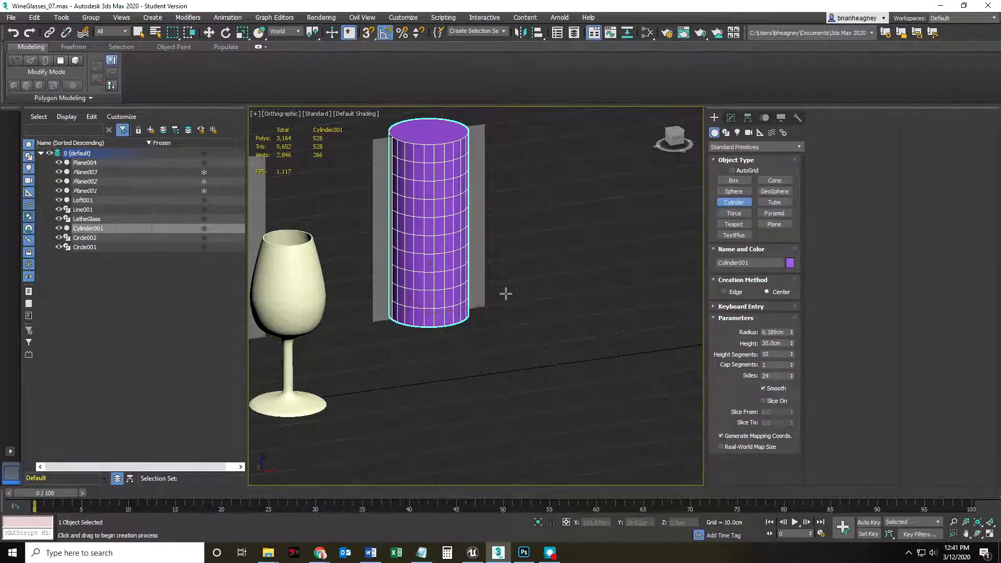
pyautogui.click(732, 118)
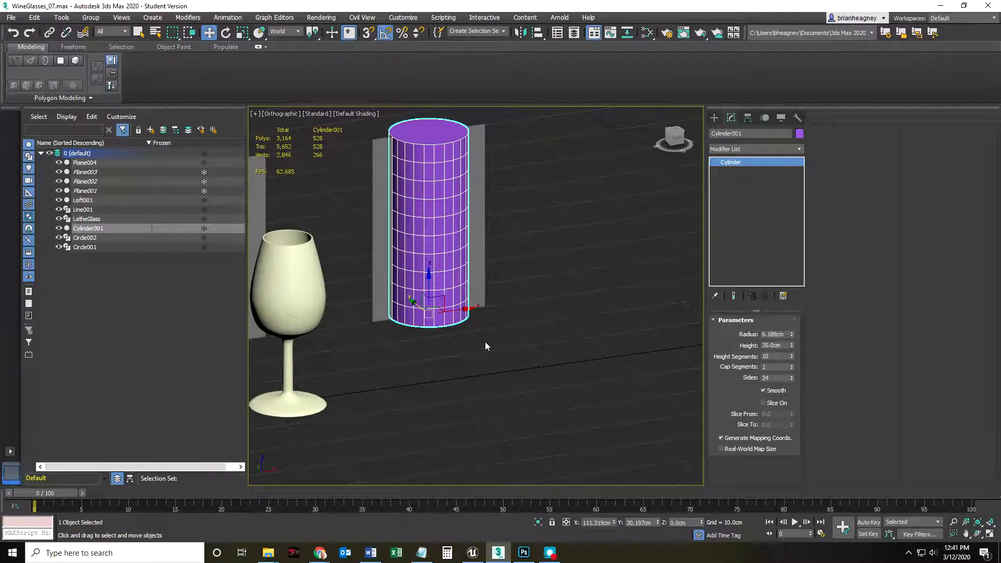
pyautogui.moveTo(792, 347); pyautogui.dragTo(792, 349)
# - Examine the cylinder and the finished wine glass models against their reference images, including the rim of the lathed glass
pyautogui.moveTo(556, 374)
pyautogui.mouseDown(button='middle')
pyautogui.moveTo(606, 399)
pyautogui.moveTo(539, 401)
pyautogui.moveTo(581, 401)
pyautogui.moveTo(568, 389)
pyautogui.mouseUp(button='middle')
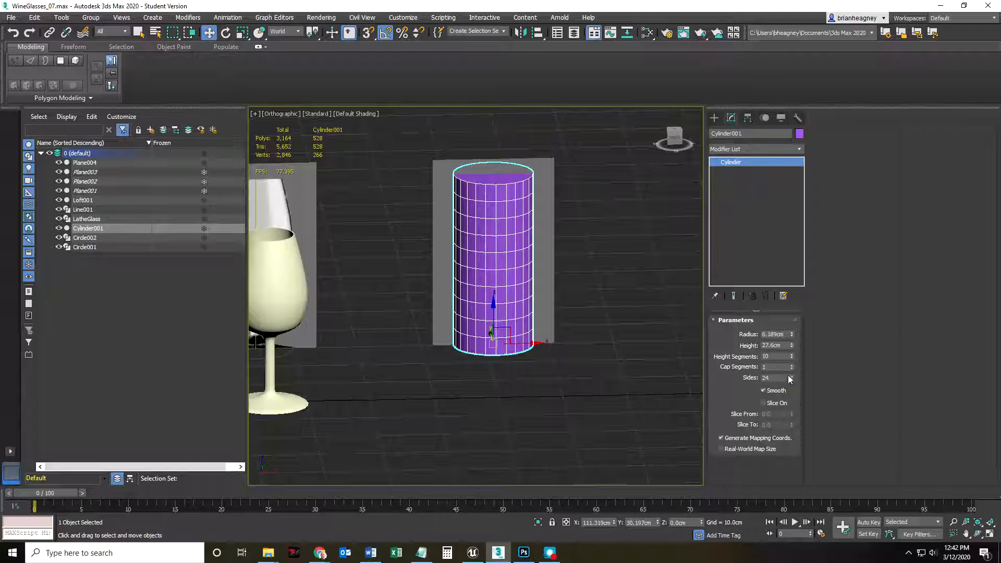
pyautogui.moveTo(523, 253); pyautogui.dragTo(523, 307, button='middle')
pyautogui.scroll(3, 517, 328)
pyautogui.scroll(-3, 510, 356)
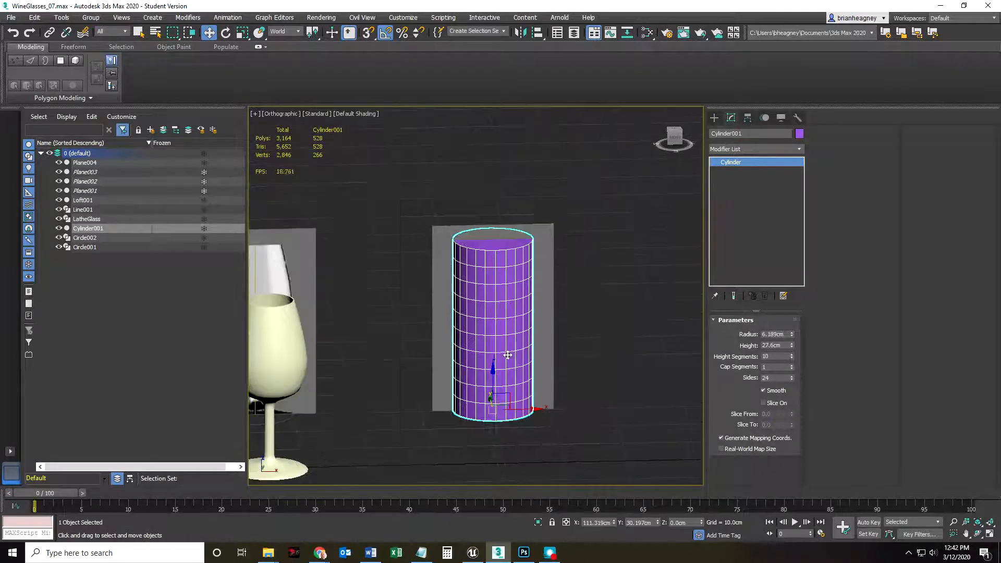
pyautogui.keyDown('alt'); pyautogui.moveTo(347, 374); pyautogui.dragTo(449, 284, button='middle'); pyautogui.keyUp('alt')
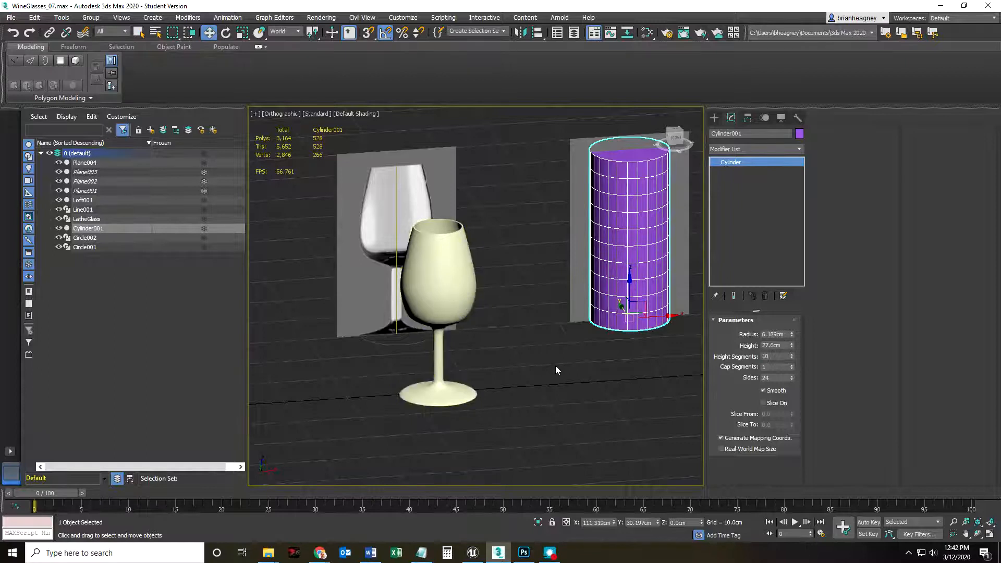
pyautogui.moveTo(554, 382)
pyautogui.keyDown('alt'); pyautogui.mouseDown(button='middle')
pyautogui.moveTo(527, 392)
pyautogui.moveTo(547, 397)
pyautogui.mouseUp(button='middle'); pyautogui.keyUp('alt')
pyautogui.scroll(3, 369, 270)
pyautogui.scroll(-3, 491, 340)
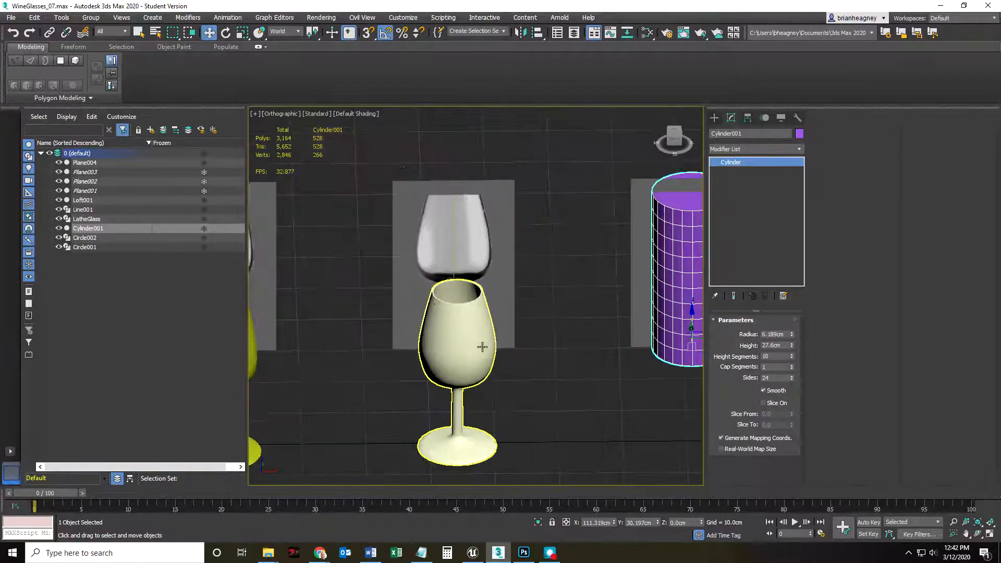
pyautogui.scroll(-4, 451, 329)
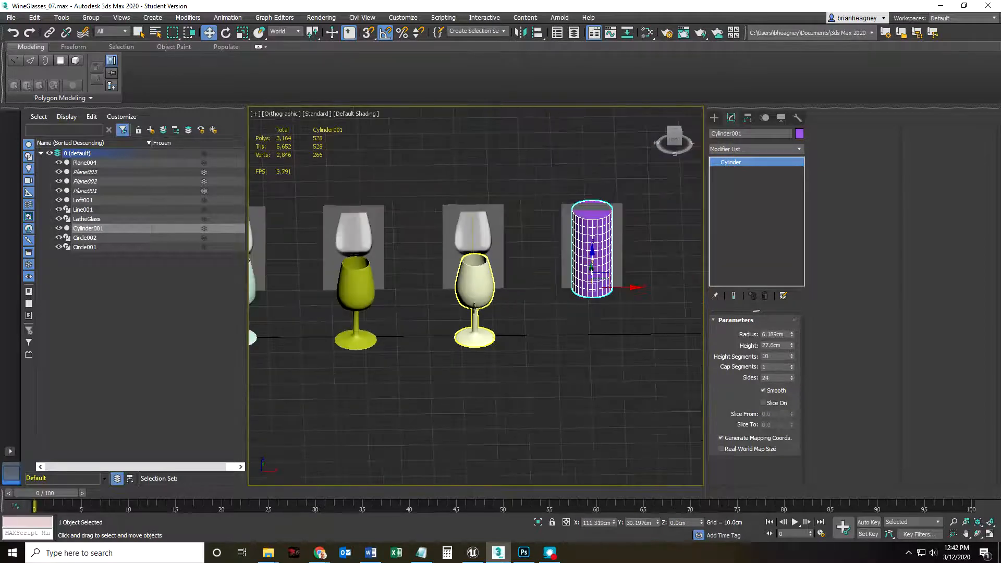
pyautogui.scroll(4, 485, 246)
pyautogui.scroll(8, 465, 272)
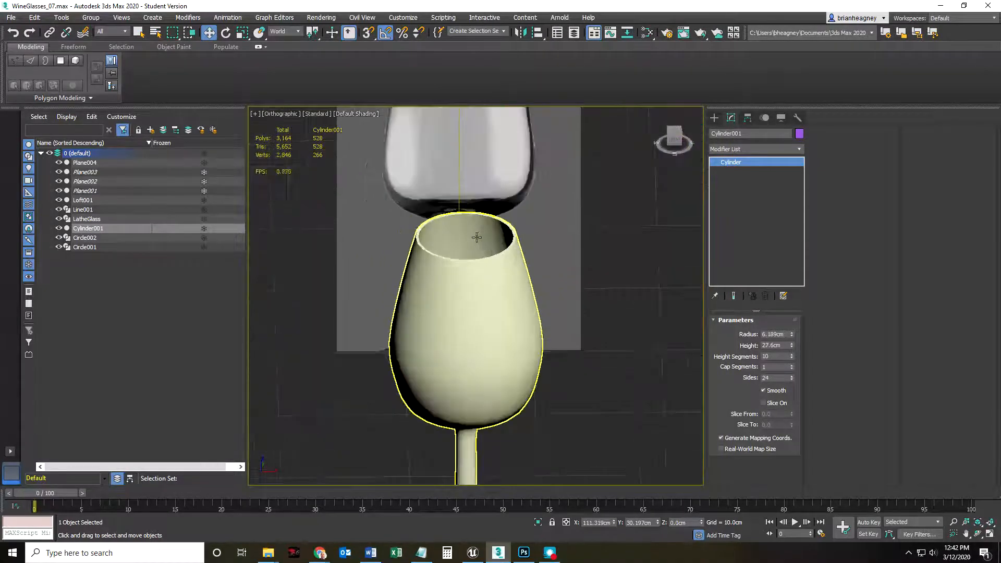
pyautogui.scroll(-8, 398, 266)
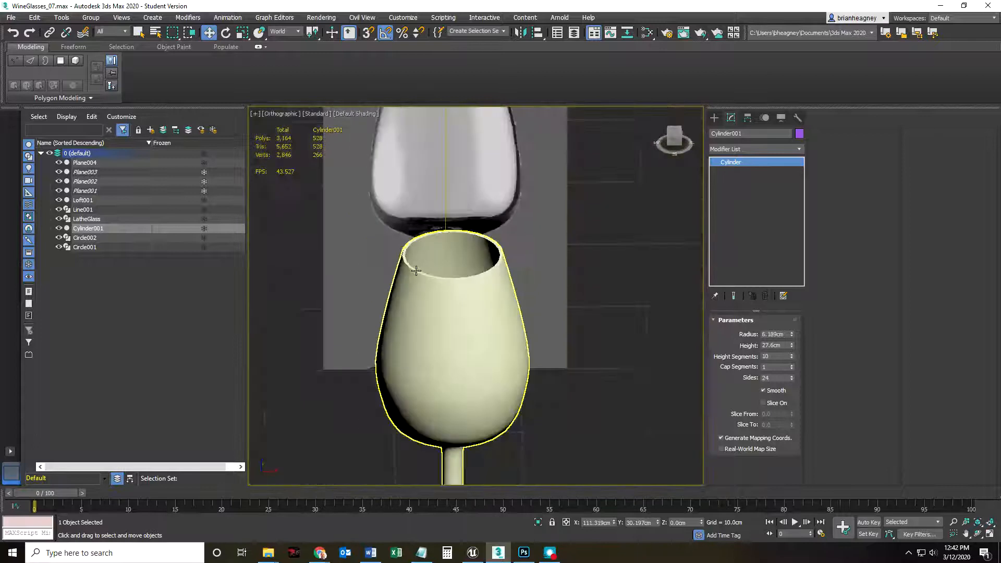
pyautogui.moveTo(462, 358)
pyautogui.keyDown('alt'); pyautogui.mouseDown(button='middle')
pyautogui.moveTo(477, 346)
pyautogui.moveTo(465, 346)
pyautogui.mouseUp(button='middle'); pyautogui.keyUp('alt')
pyautogui.moveTo(539, 282); pyautogui.dragTo(481, 304, button='middle')
pyautogui.scroll(3, 570, 327)
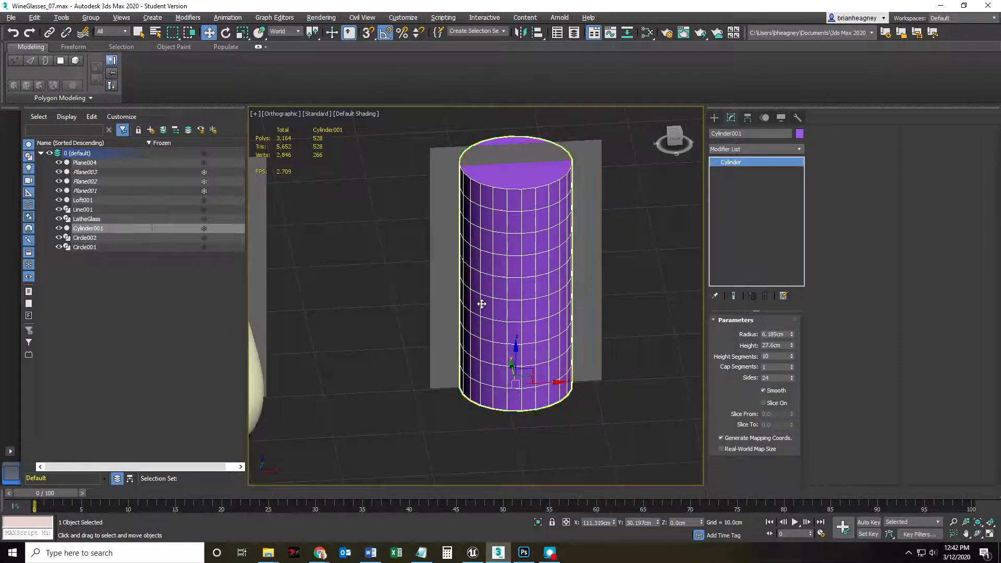
# - Compare the cylinder with the glass reference image in the front view by moving it aside along X and back again
pyautogui.press('f')
pyautogui.scroll(10, 547, 289)
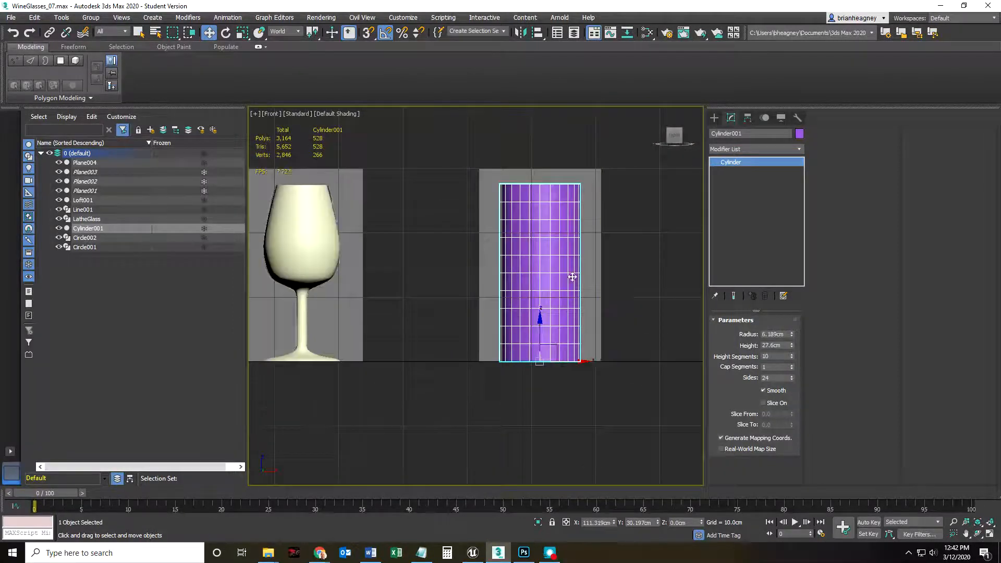
pyautogui.scroll(-8, 455, 259)
pyautogui.moveTo(486, 315); pyautogui.dragTo(515, 317)
pyautogui.scroll(4, 459, 253)
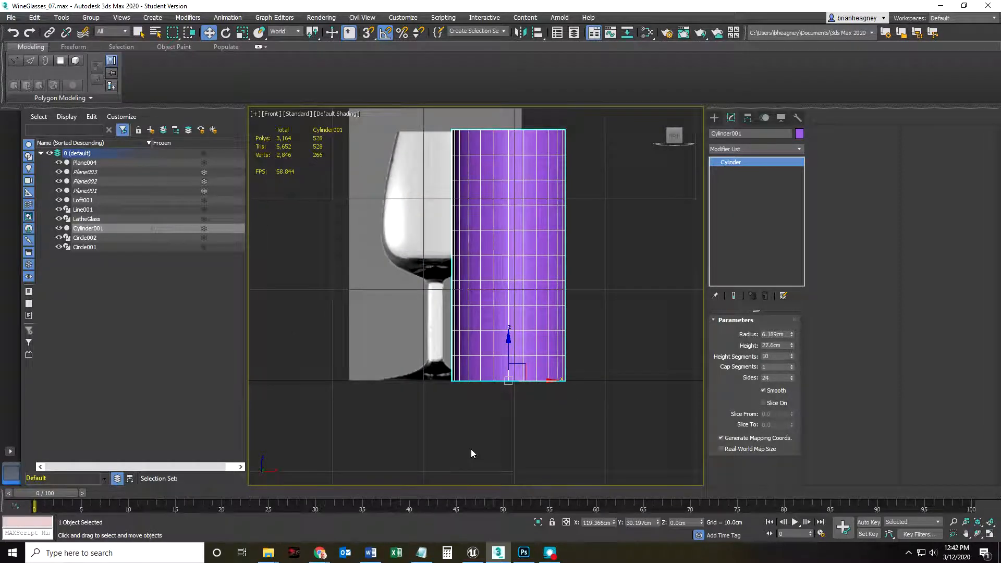
pyautogui.moveTo(536, 357); pyautogui.dragTo(463, 357)
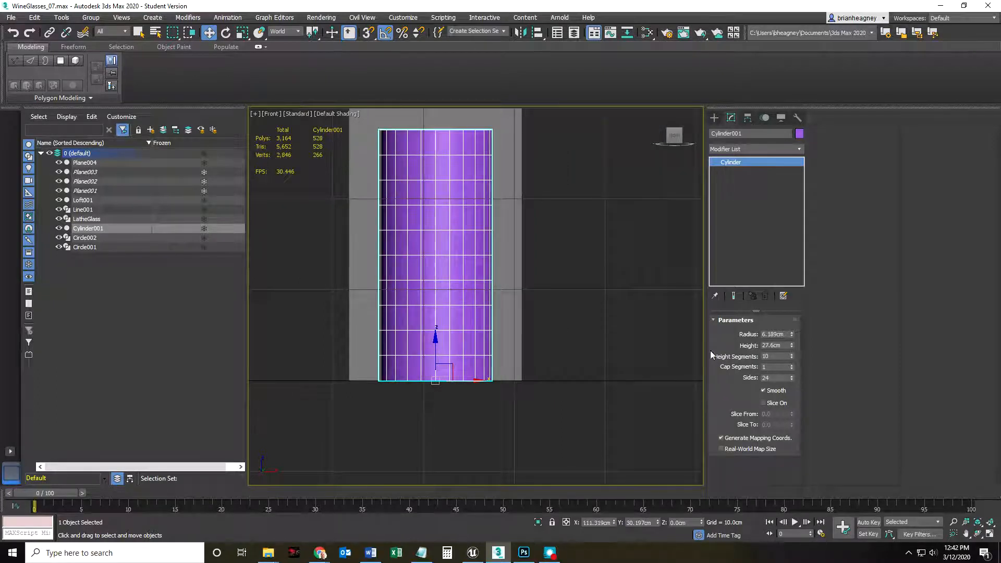
# - Add an Edit Poly modifier to the cylinder
pyautogui.click(797, 149)
pyautogui.press('e')
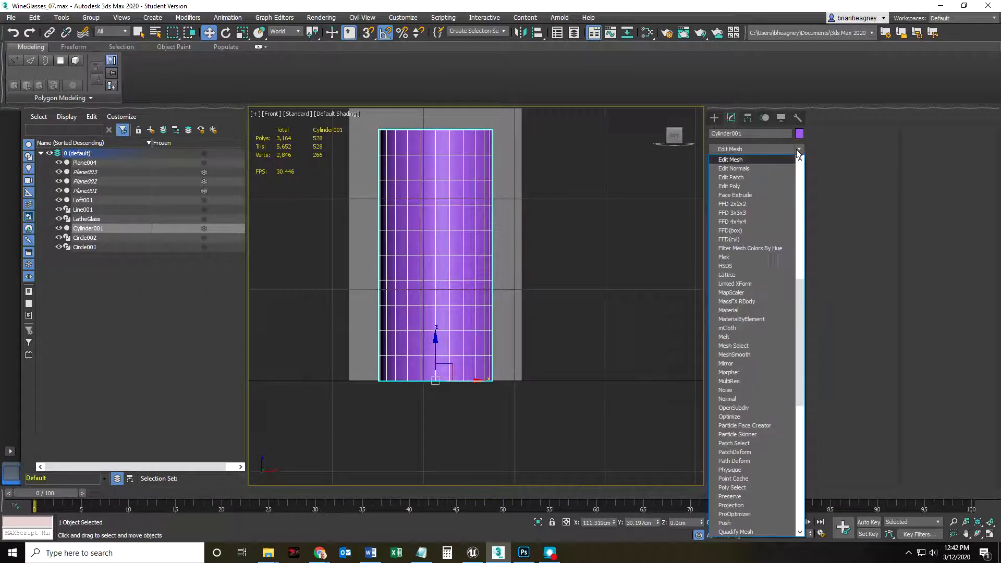
pyautogui.press('Down')
pyautogui.press('Down')
pyautogui.press('Down')
pyautogui.press('Down')
pyautogui.press('Up')
pyautogui.press('Return')
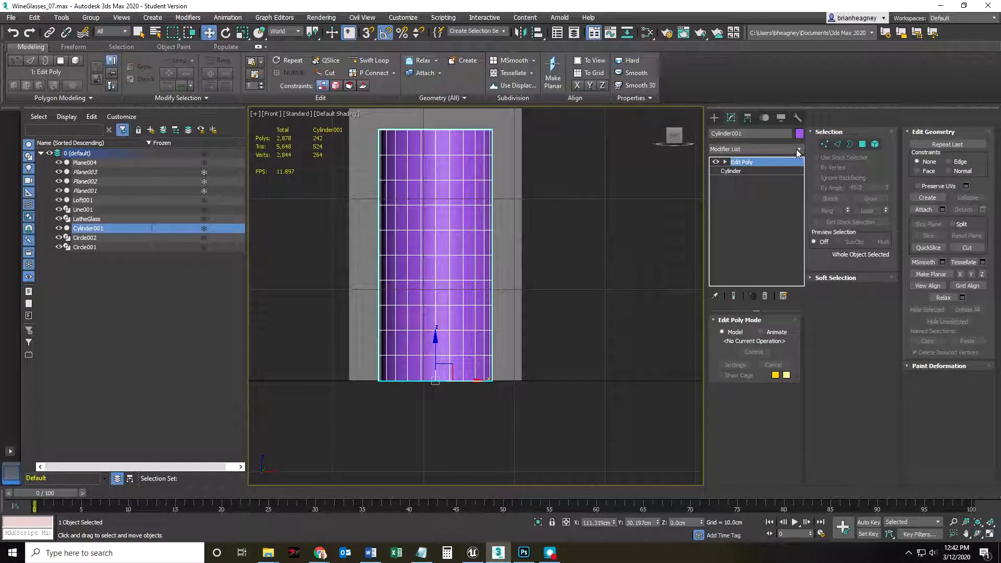
# - Select the lowest edge ring above the cylinder's base and scale it uniformly inward to start narrowing the foot
pyautogui.click(837, 144)
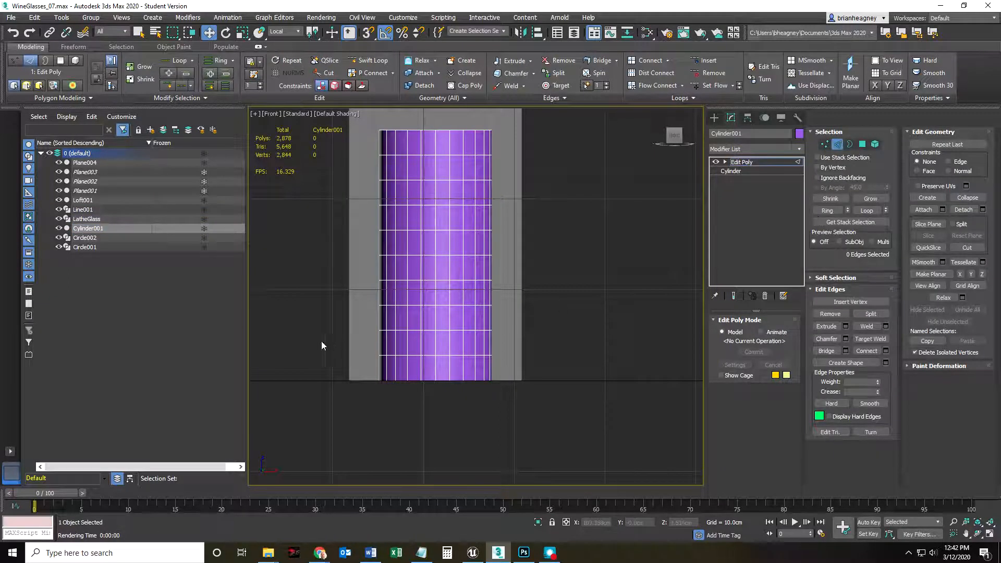
pyautogui.moveTo(518, 365); pyautogui.dragTo(549, 368)
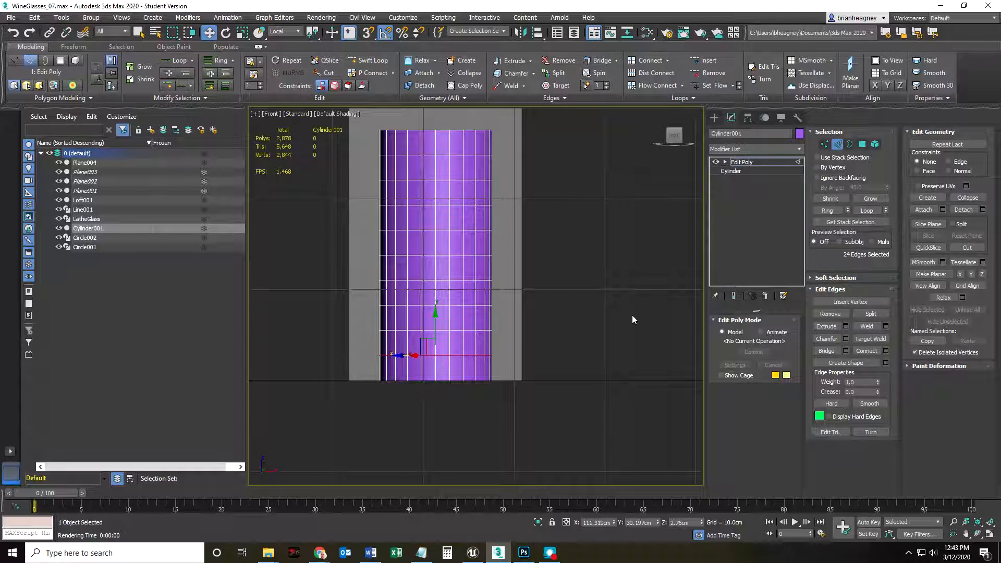
pyautogui.press('r')
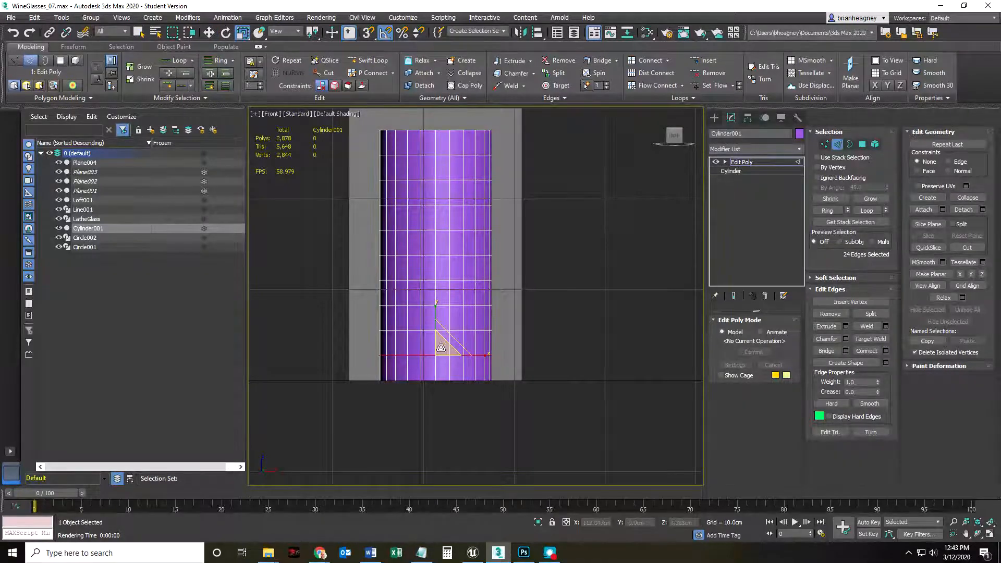
pyautogui.moveTo(444, 351); pyautogui.dragTo(395, 374)
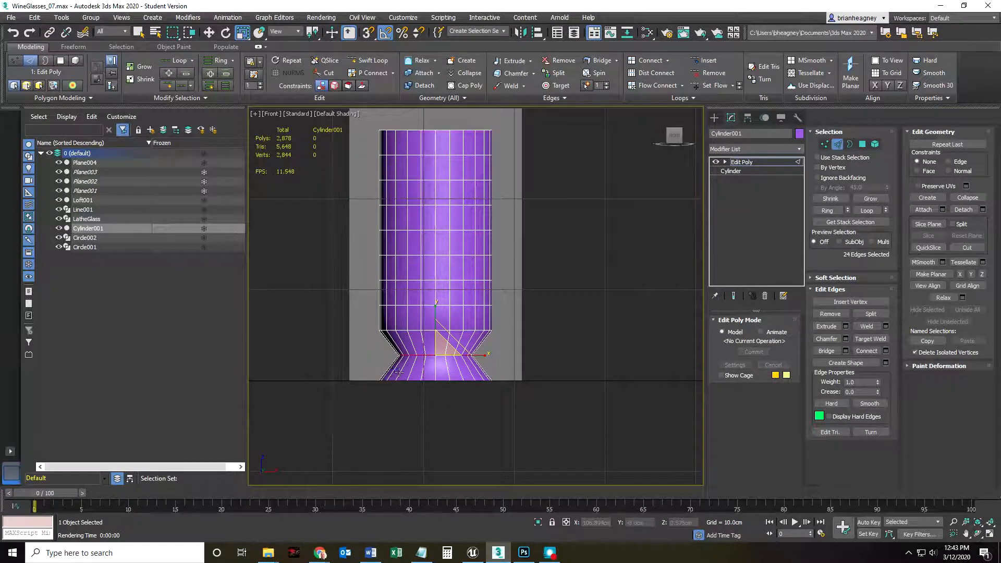
# - Set the Move and Scale coordinate systems to World and lower the narrowed edge ring about 1.9 cm toward the base
pyautogui.press('w')
pyautogui.click(289, 30)
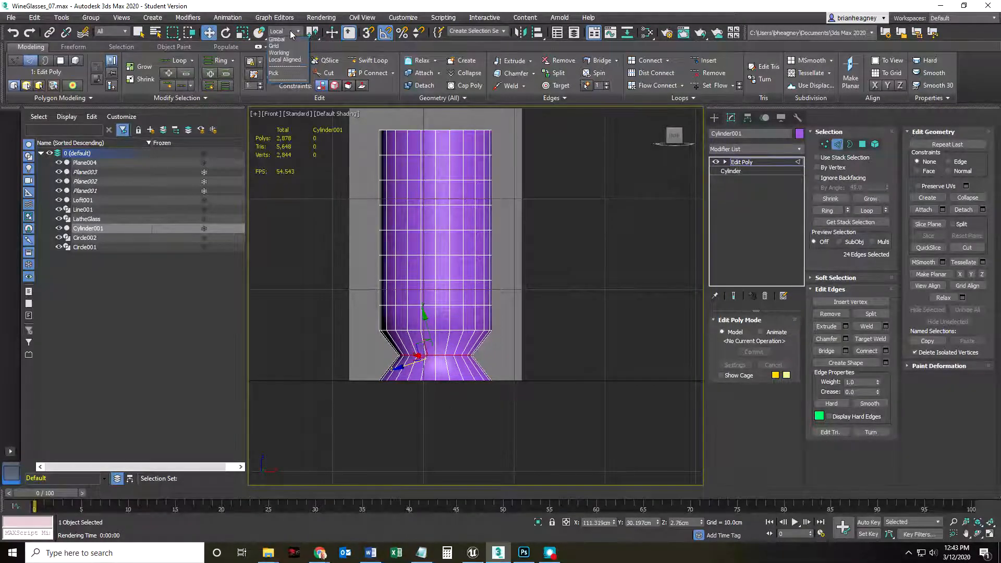
pyautogui.click(283, 54)
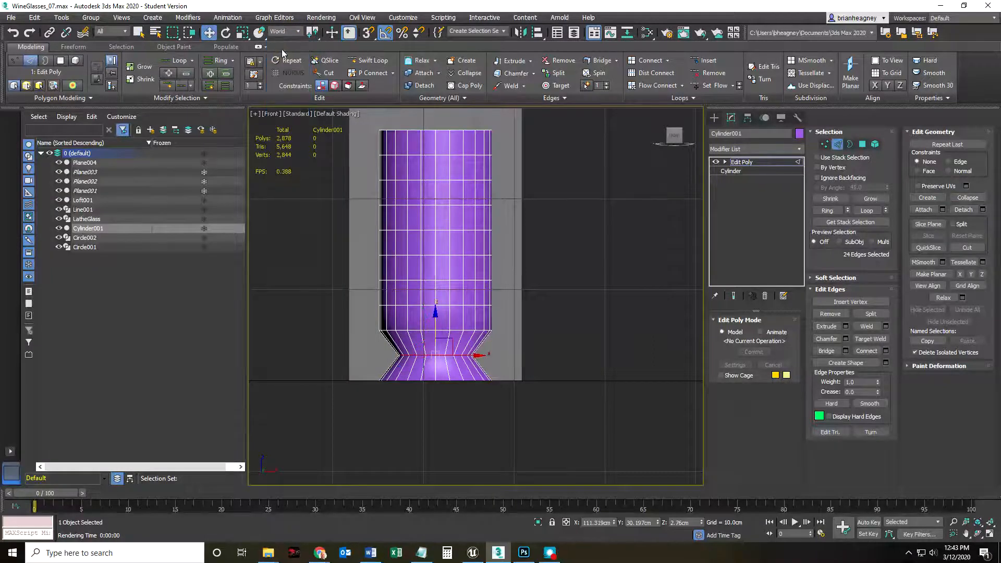
pyautogui.press('r')
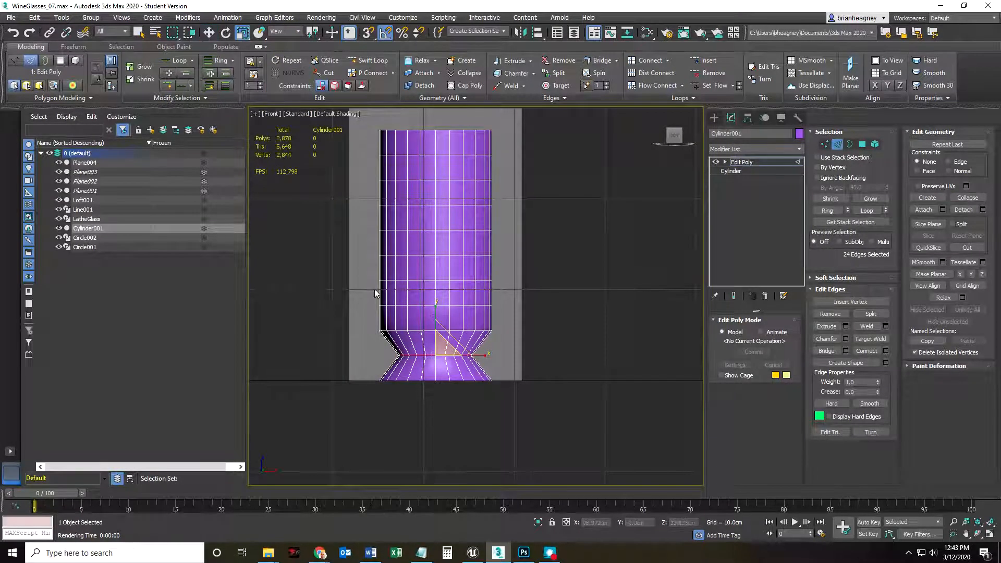
pyautogui.click(292, 35)
pyautogui.click(284, 54)
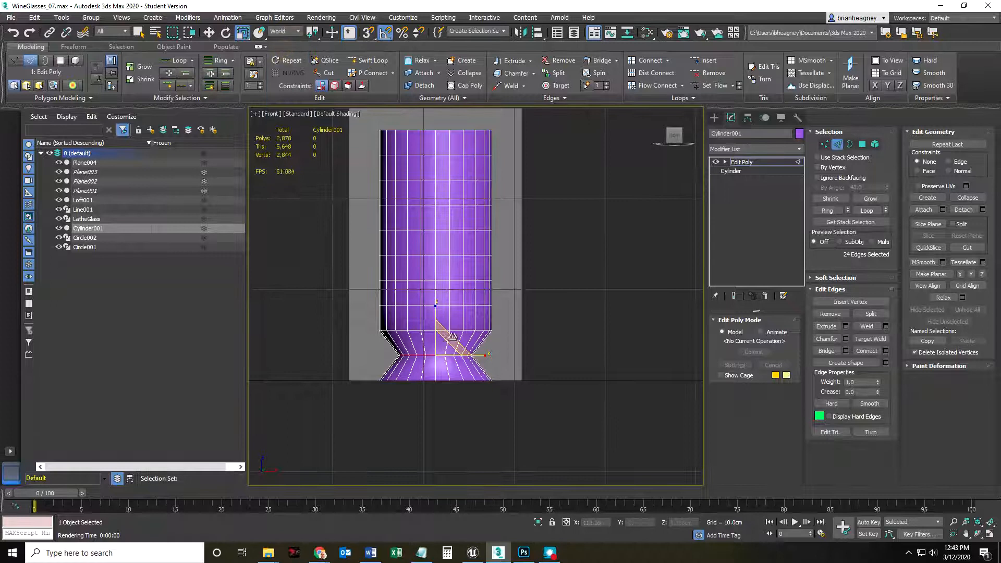
pyautogui.press('w')
pyautogui.moveTo(450, 341)
pyautogui.mouseDown()
pyautogui.moveTo(436, 331)
pyautogui.moveTo(436, 339)
pyautogui.mouseUp()
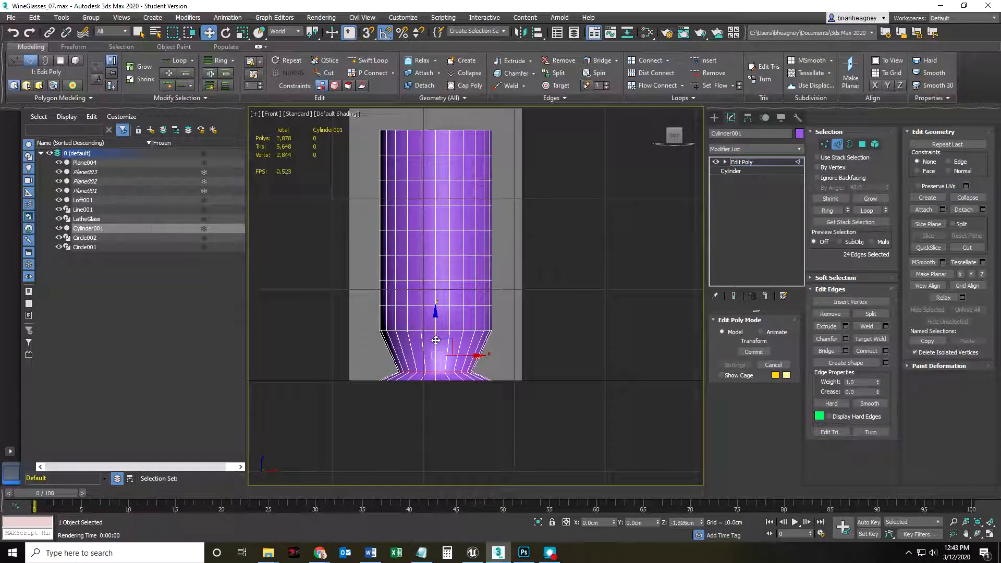
# - Select the edge rings above the foot and scale them uniformly inward to the width of the glass stem
pyautogui.moveTo(346, 321); pyautogui.dragTo(518, 341)
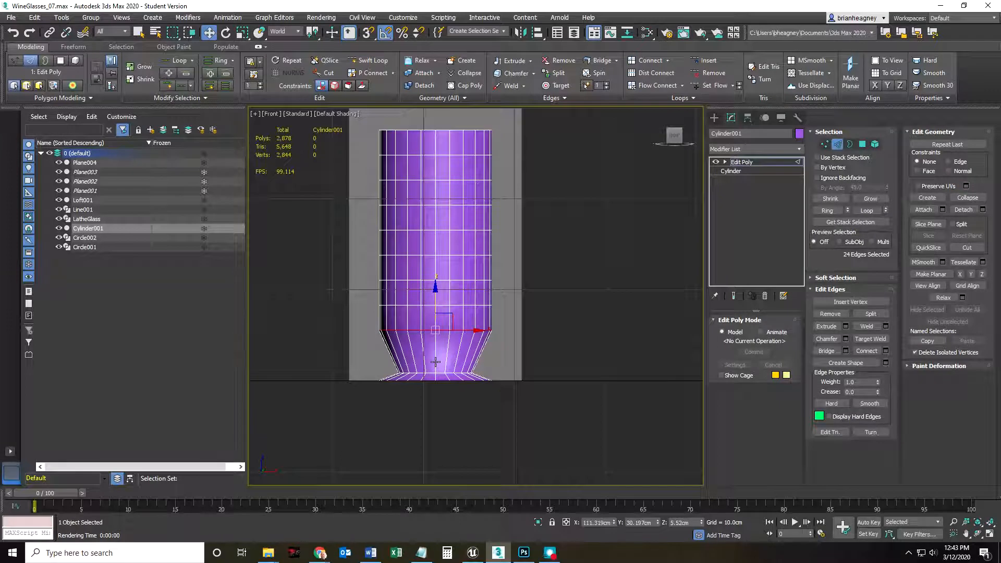
pyautogui.press('r')
pyautogui.moveTo(444, 319); pyautogui.dragTo(532, 312)
pyautogui.moveTo(443, 294); pyautogui.dragTo(901, 198)
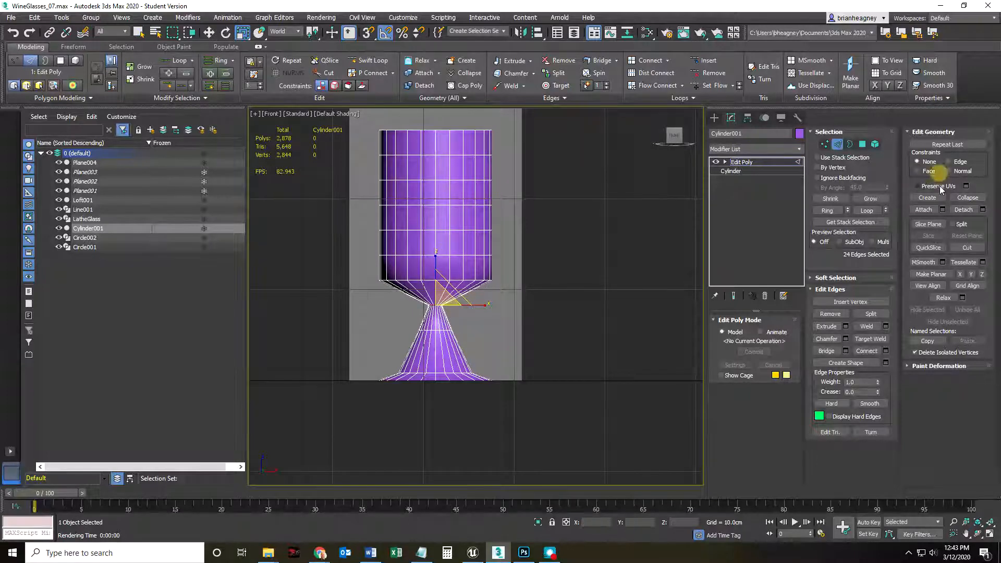
pyautogui.moveTo(518, 340); pyautogui.dragTo(518, 341)
pyautogui.moveTo(442, 326); pyautogui.dragTo(386, 398)
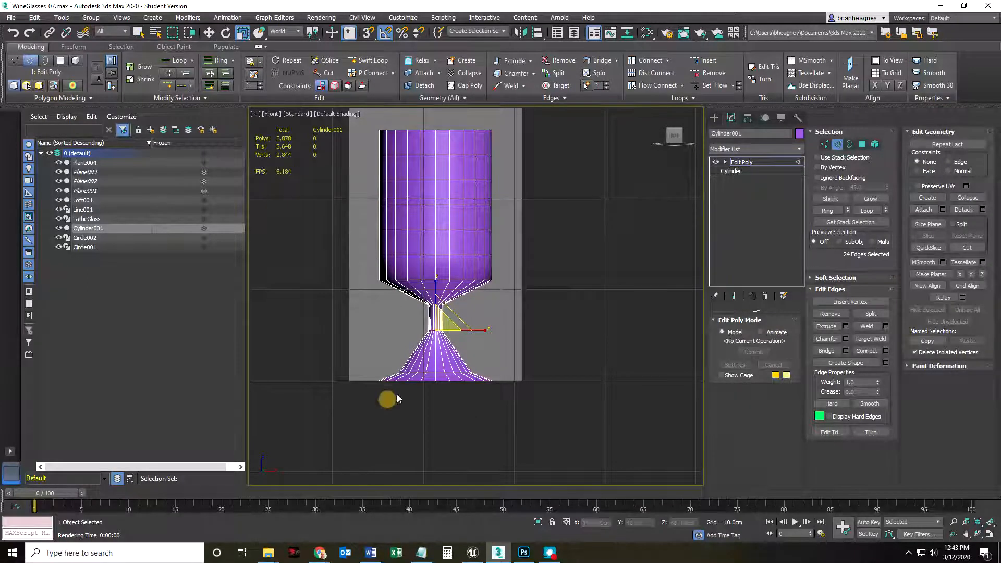
# - Lower the narrowed stem rings toward the foot, placing the lower one at a height of about 1.8 cm
pyautogui.press('w')
pyautogui.moveTo(437, 296); pyautogui.dragTo(442, 322)
pyautogui.moveTo(398, 298); pyautogui.dragTo(465, 324)
pyautogui.moveTo(436, 280); pyautogui.dragTo(434, 338)
pyautogui.scroll(5, 439, 371)
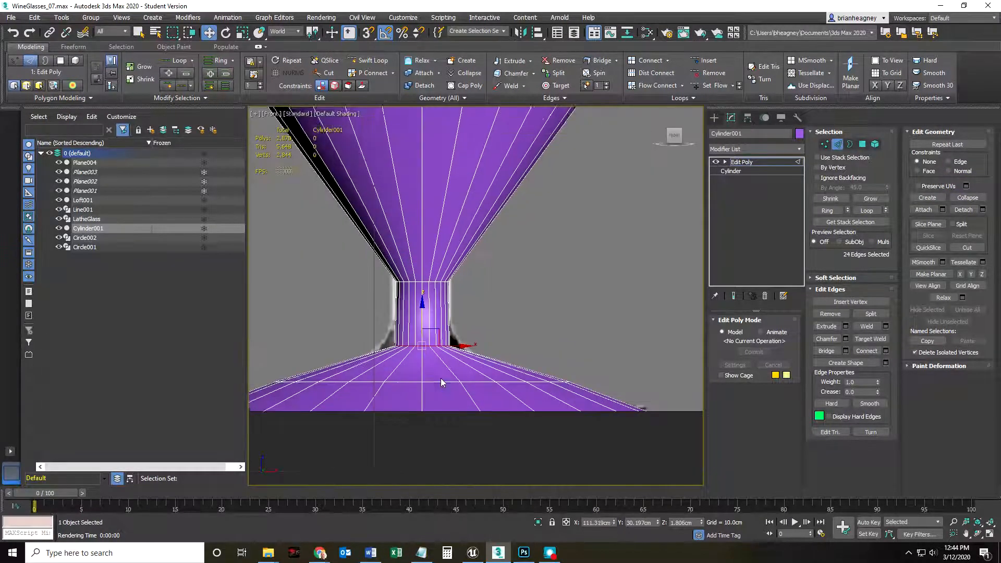
# - Scale the two rings at the stem's base to match the reference, giving the stem a small flare into the foot
pyautogui.moveTo(440, 381); pyautogui.dragTo(449, 351, button='middle')
pyautogui.press('r')
pyautogui.moveTo(437, 302); pyautogui.dragTo(470, 280)
pyautogui.moveTo(351, 237); pyautogui.dragTo(512, 279)
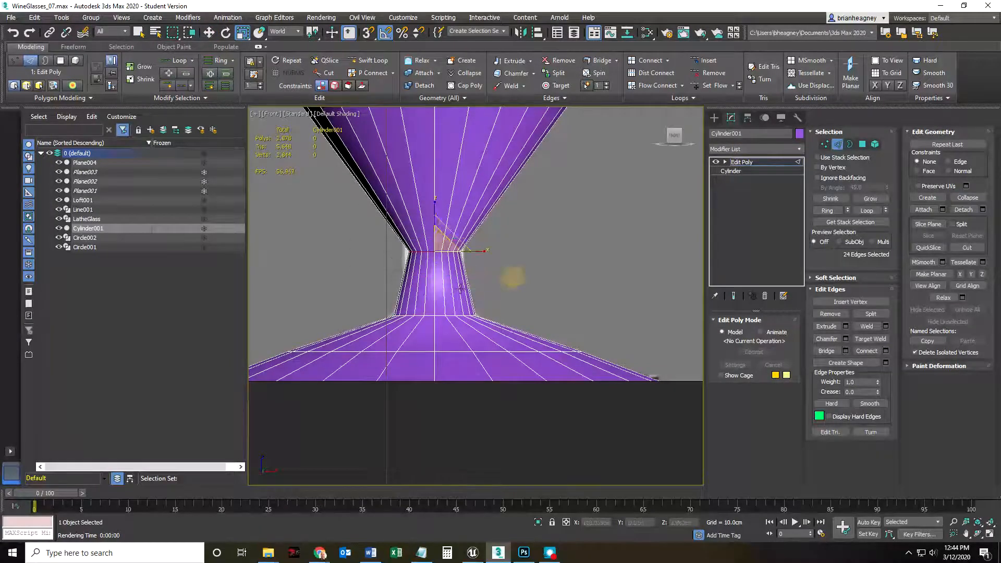
pyautogui.moveTo(445, 243); pyautogui.dragTo(437, 261)
pyautogui.press('w')
# - Scale the next ring below the bowl to stem width and position it at the stem's top, at Z about 10.6 cm
pyautogui.scroll(-5, 366, 301)
pyautogui.moveTo(342, 261); pyautogui.dragTo(376, 285, button='middle')
pyautogui.scroll(2, 376, 284)
pyautogui.moveTo(564, 282); pyautogui.dragTo(564, 283)
pyautogui.press('r')
pyautogui.moveTo(461, 246); pyautogui.dragTo(99, 93)
pyautogui.press('w')
pyautogui.scroll(6, 485, 225)
pyautogui.moveTo(459, 224); pyautogui.dragTo(559, 178, button='middle')
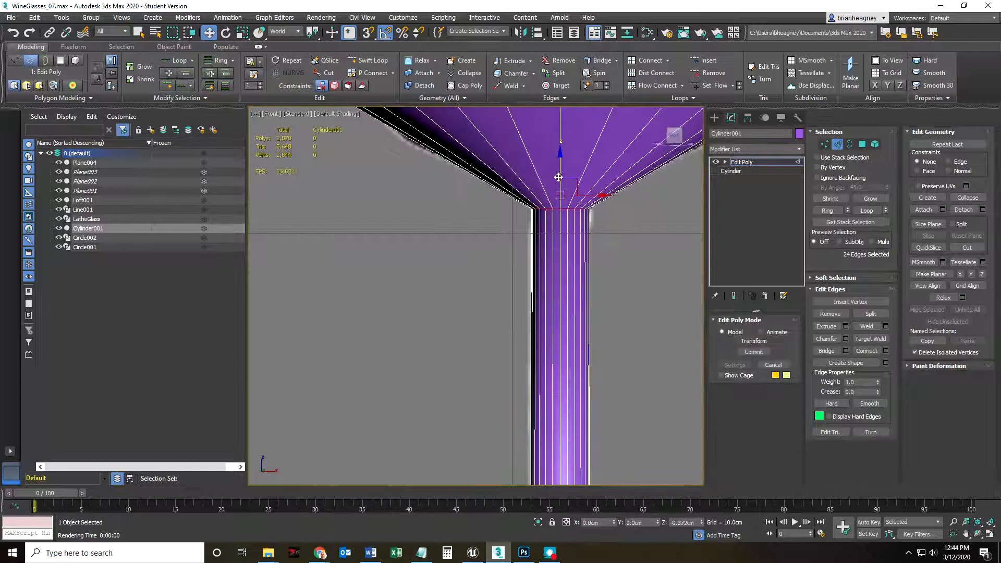
pyautogui.scroll(-5, 486, 206)
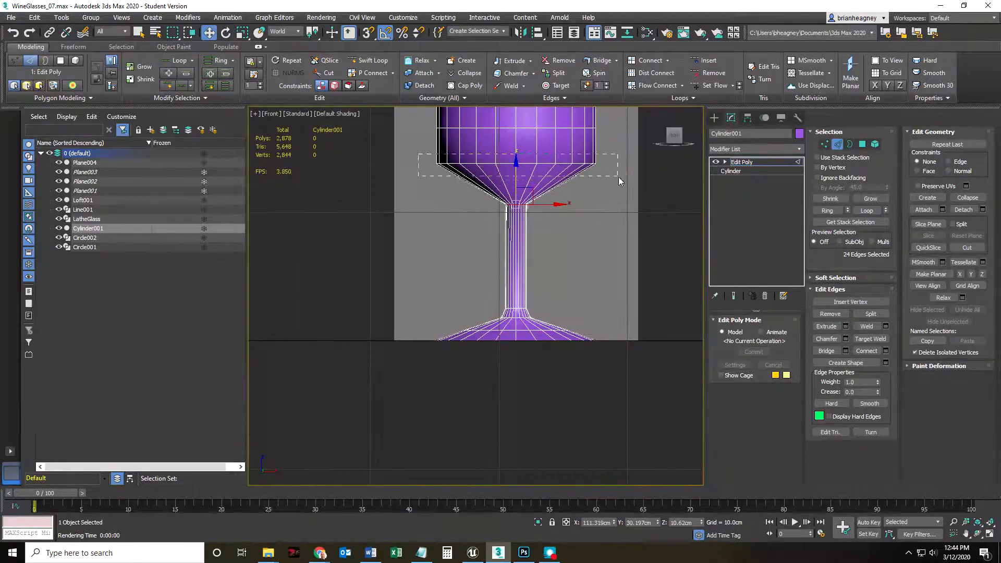
# - Scale the bowl's lowest ring inward and lower it to just above the stem's top to form the upper flare
pyautogui.moveTo(618, 177); pyautogui.dragTo(619, 177)
pyautogui.press('r')
pyautogui.moveTo(449, 212); pyautogui.dragTo(467, 216)
pyautogui.press('w')
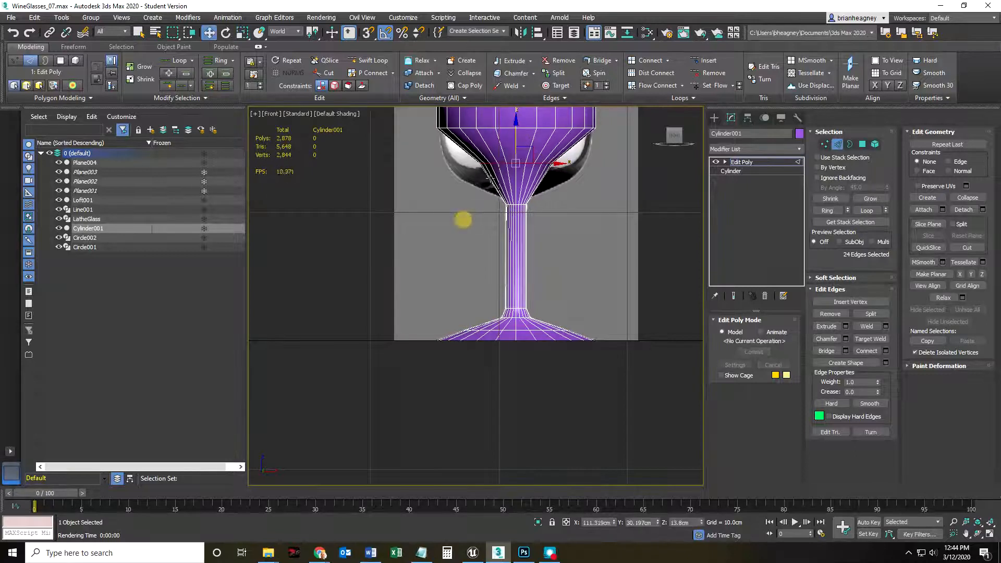
pyautogui.moveTo(515, 135); pyautogui.dragTo(440, 245)
pyautogui.scroll(4, 515, 162)
pyautogui.press('r')
pyautogui.press('w')
pyautogui.moveTo(476, 163); pyautogui.dragTo(478, 183)
pyautogui.scroll(-3, 431, 252)
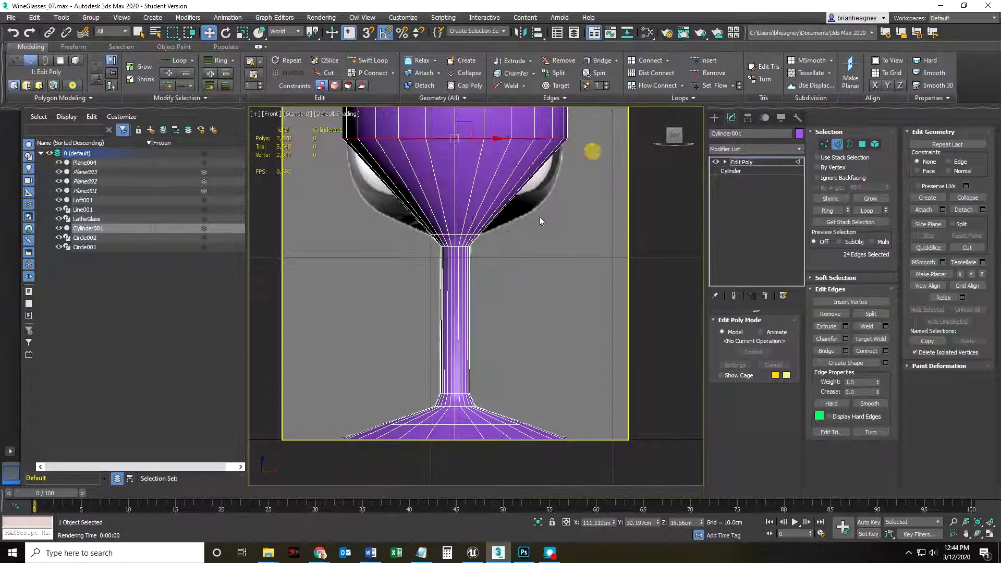
# - Scale the next ring up inward and lower it to shape the rounded underside of the bowl
pyautogui.moveTo(539, 217); pyautogui.dragTo(548, 261, button='middle')
pyautogui.press('r')
pyautogui.moveTo(471, 170); pyautogui.dragTo(462, 228)
pyautogui.press('w')
pyautogui.scroll(-3, 399, 210)
# - Select the following bowl ring, then scale and lower it to fit the reference's lower bowl curve
pyautogui.scroll(-2, 400, 210)
pyautogui.moveTo(400, 210); pyautogui.dragTo(396, 245, button='middle')
pyautogui.moveTo(346, 195); pyautogui.dragTo(524, 219)
pyautogui.press('r')
pyautogui.moveTo(442, 196); pyautogui.dragTo(447, 250)
pyautogui.press('w')
pyautogui.scroll(3, 432, 245)
pyautogui.press('r')
pyautogui.press('w')
# - Lower the next ring to the widest part of the bowl and scale it to the reference outline
pyautogui.moveTo(437, 205); pyautogui.dragTo(502, 219)
pyautogui.scroll(-5, 364, 320)
pyautogui.moveTo(402, 164); pyautogui.dragTo(408, 216)
pyautogui.press('r')
pyautogui.scroll(5, 387, 275)
pyautogui.moveTo(387, 275); pyautogui.dragTo(446, 303, button='middle')
pyautogui.moveTo(489, 208); pyautogui.dragTo(487, 212)
# - Select the ring below the rim, lower it and scale it inward to taper the upper bowl
pyautogui.scroll(-5, 408, 290)
pyautogui.moveTo(406, 290); pyautogui.dragTo(406, 354, button='middle')
pyautogui.moveTo(353, 207); pyautogui.dragTo(557, 241)
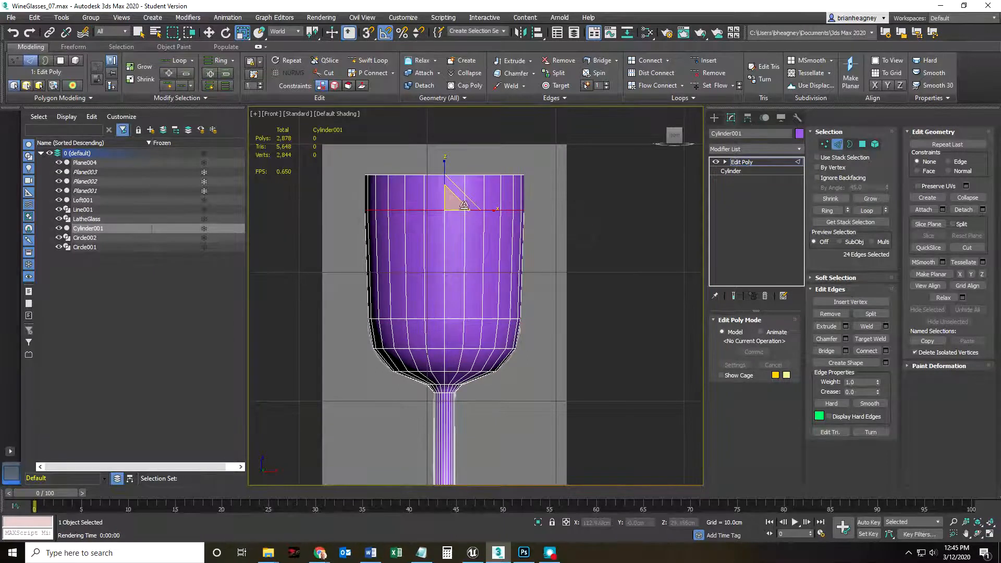
pyautogui.moveTo(456, 204); pyautogui.dragTo(442, 220)
pyautogui.press('w')
pyautogui.press('r')
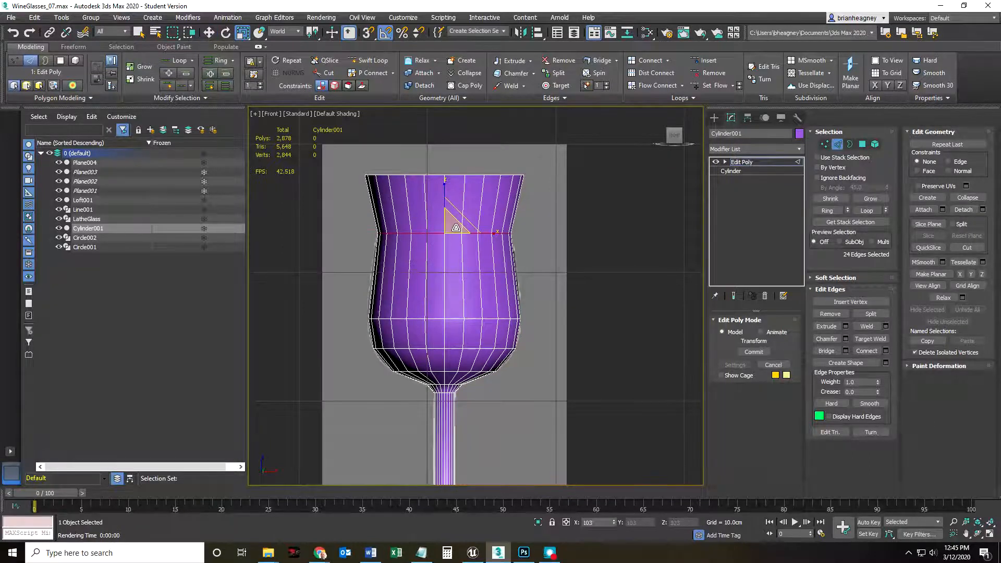
# - Scale the top rim ring inward to the reference's opening and set its height to about 27.5 cm
pyautogui.moveTo(571, 189); pyautogui.dragTo(572, 191)
pyautogui.moveTo(426, 184)
pyautogui.mouseDown()
pyautogui.moveTo(424, 201)
pyautogui.moveTo(431, 195)
pyautogui.mouseUp()
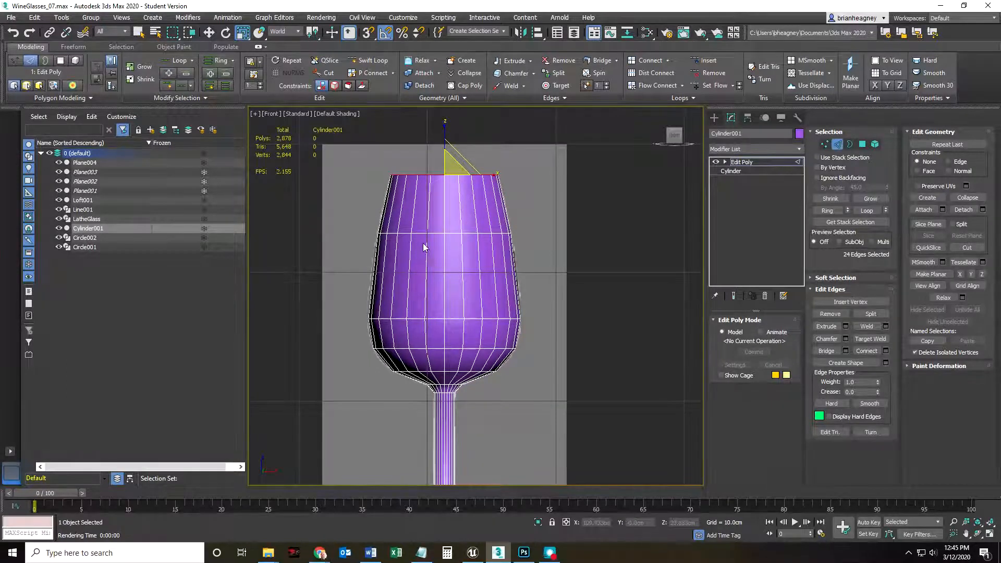
pyautogui.press('w')
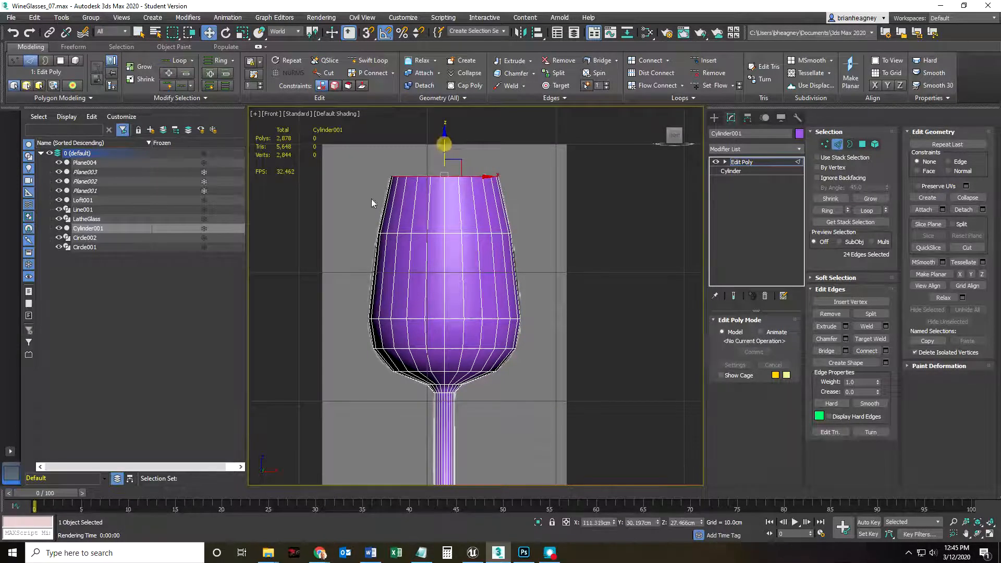
# - Lower the foot's lowest ring close to the base and scale it out to the foot's width for a thin edge
pyautogui.scroll(-4, 371, 182)
pyautogui.moveTo(393, 364); pyautogui.dragTo(405, 311, button='middle')
pyautogui.scroll(6, 406, 310)
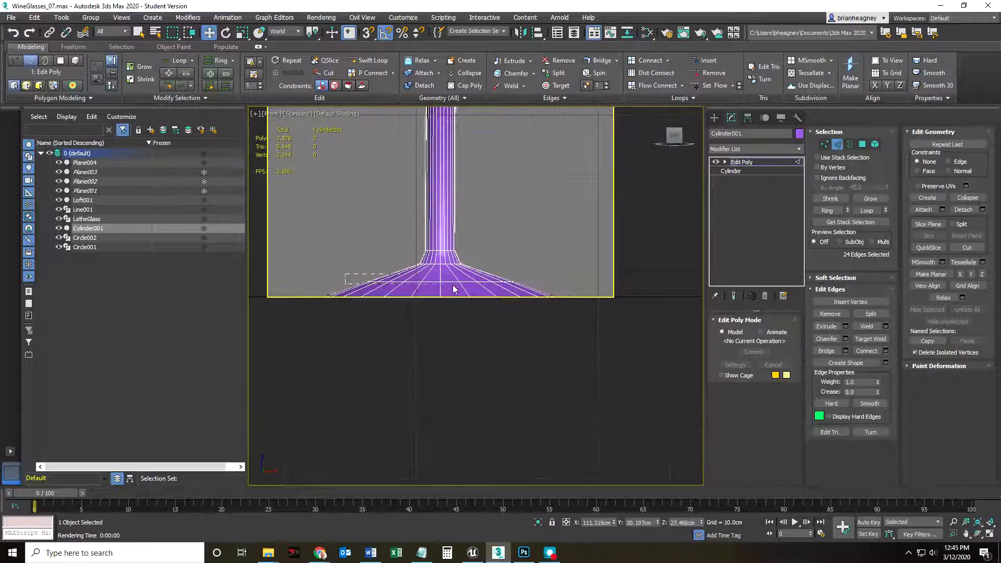
pyautogui.moveTo(549, 293); pyautogui.dragTo(548, 290)
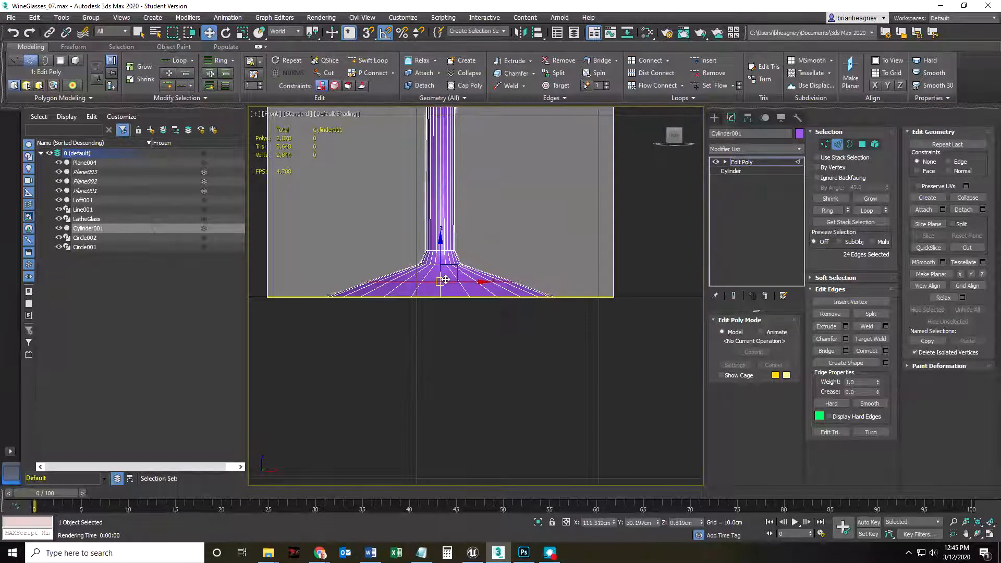
pyautogui.press('r')
pyautogui.moveTo(446, 280); pyautogui.dragTo(405, 302)
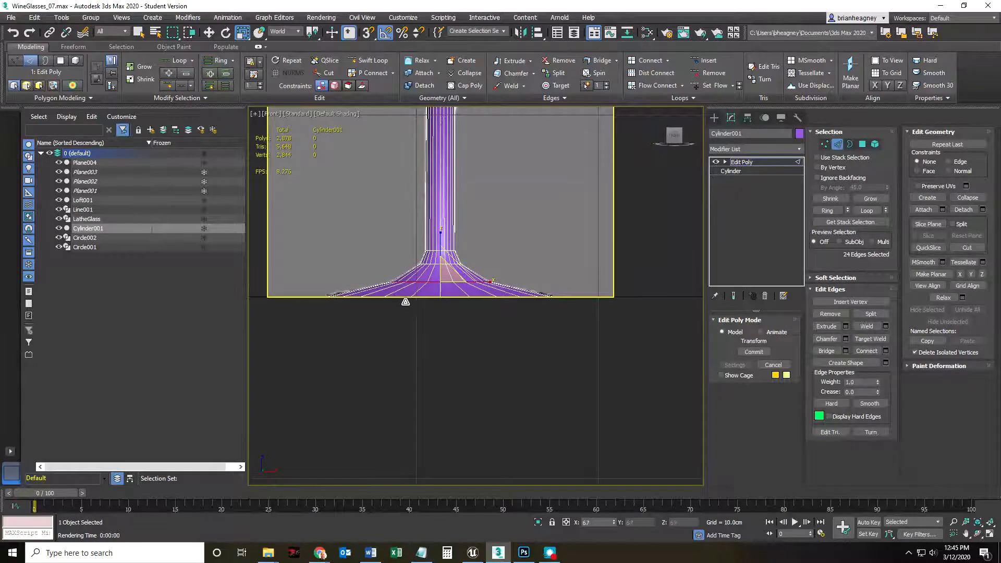
pyautogui.moveTo(406, 301); pyautogui.dragTo(463, 240)
pyautogui.press('w')
pyautogui.scroll(2, 448, 250)
pyautogui.press('r')
pyautogui.click(532, 210)
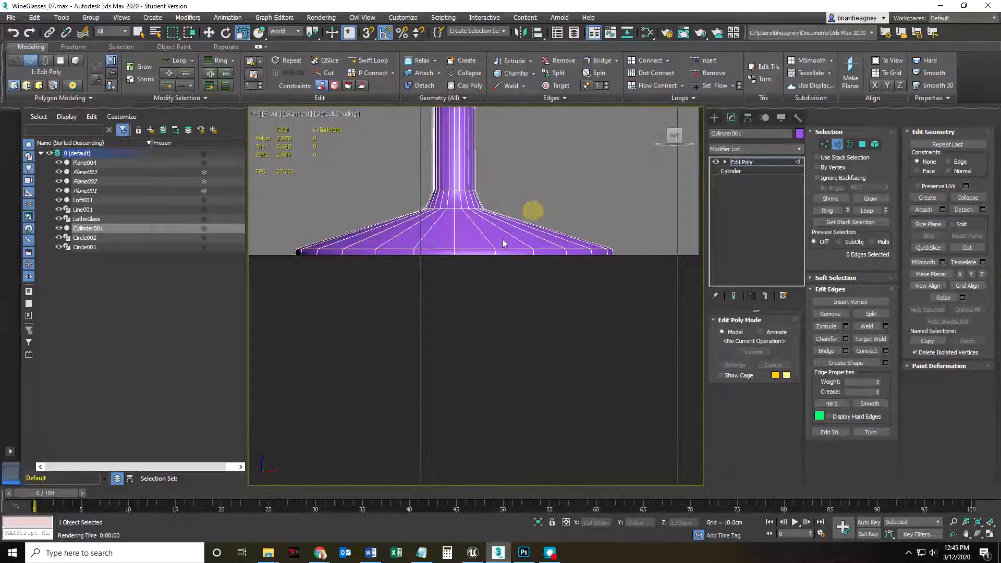
# - Insert an edge loop around the foot's slope with Swift Loop and scale it inward for a concave profile
pyautogui.scroll(-2, 442, 243)
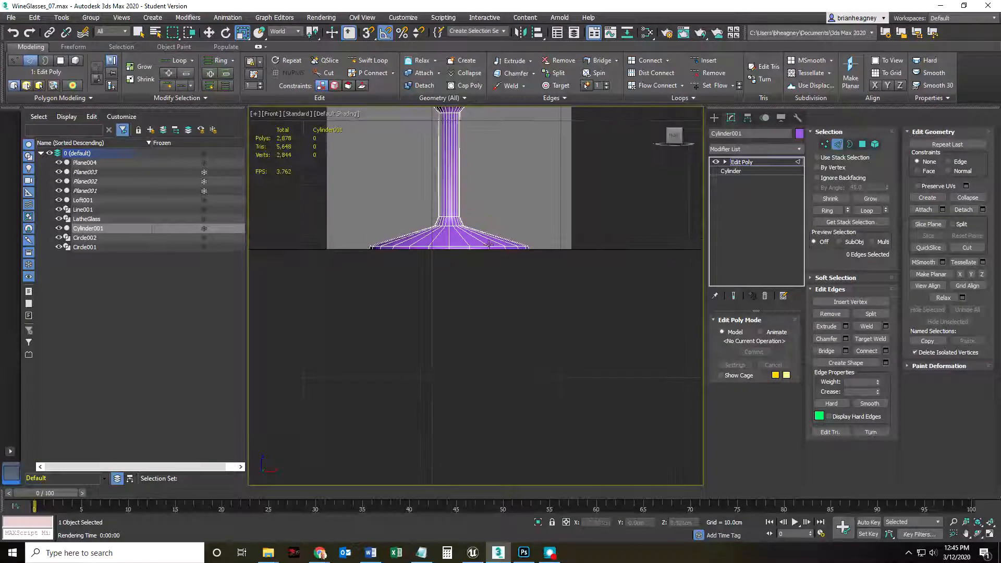
pyautogui.click(837, 144)
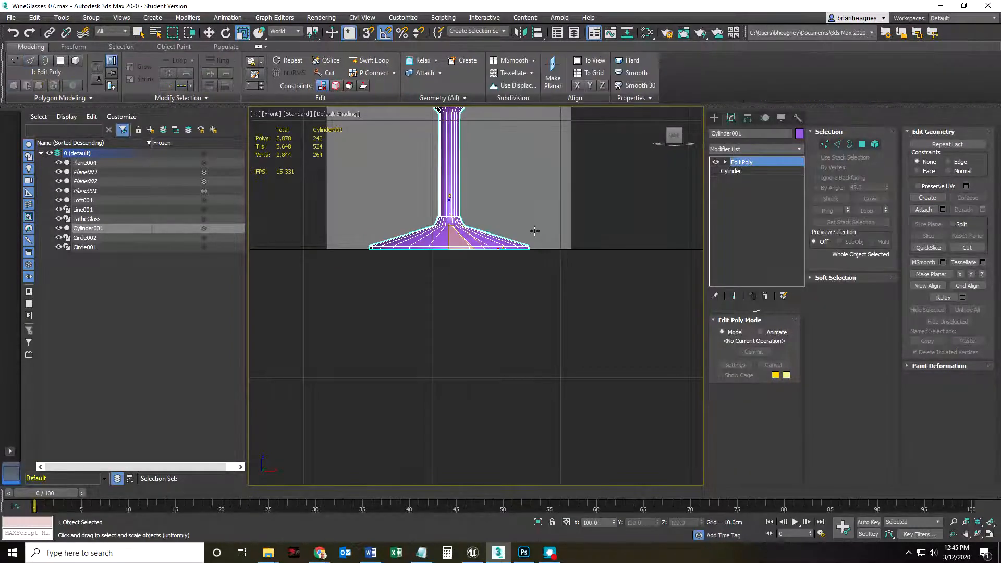
pyautogui.click(373, 61)
pyautogui.scroll(3, 406, 245)
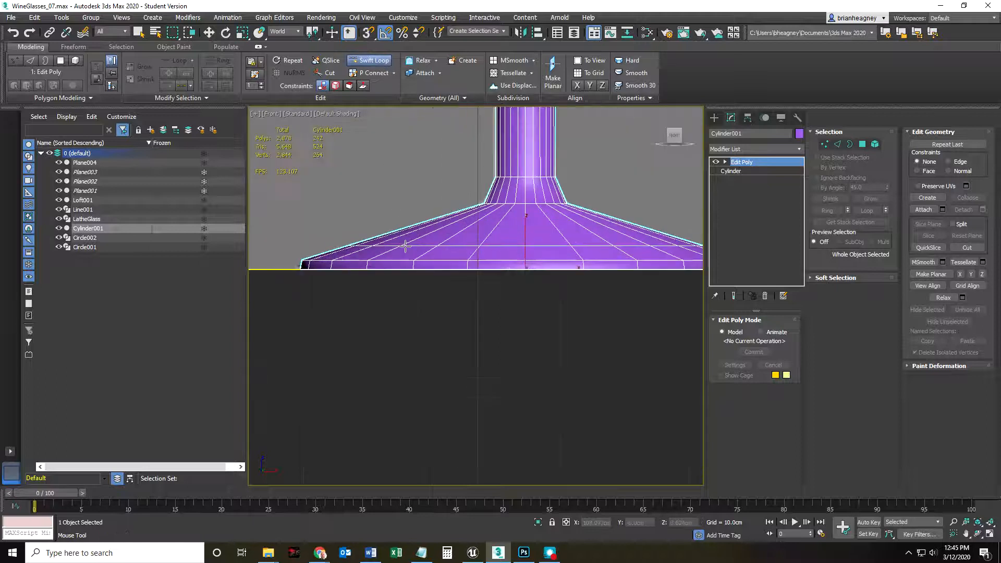
pyautogui.click(409, 234)
pyautogui.press('r')
pyautogui.moveTo(535, 225); pyautogui.dragTo(561, 222)
pyautogui.press('w')
pyautogui.press('r')
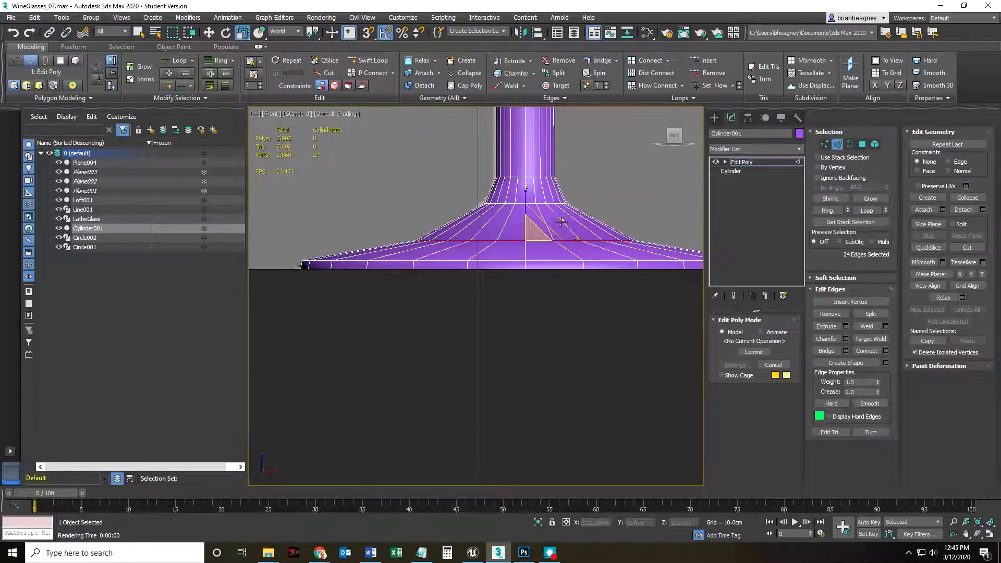
# - Leave edge editing, deselect the glass and examine its overall shape from an angled view
pyautogui.scroll(-8, 448, 281)
pyautogui.click(425, 302)
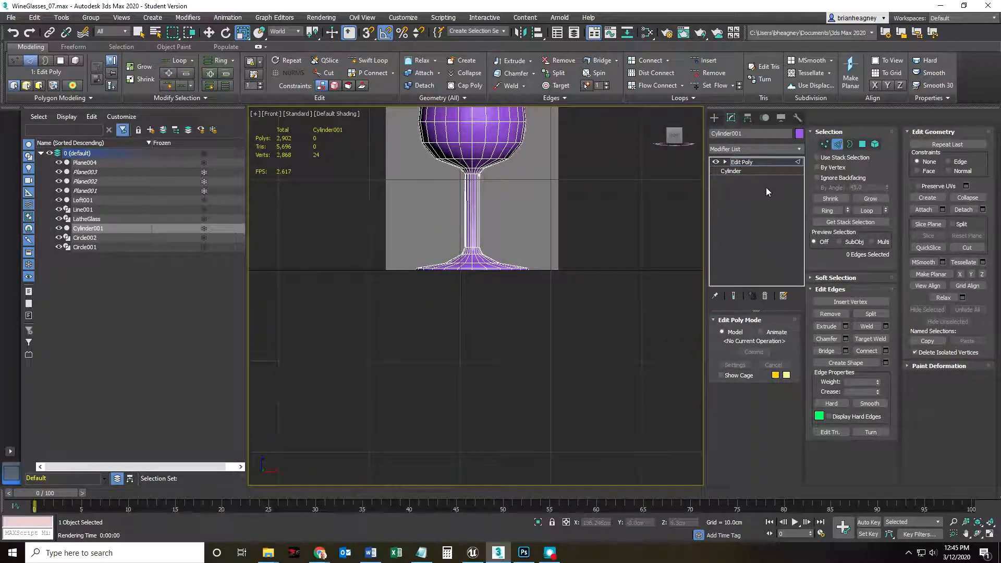
pyautogui.click(836, 144)
pyautogui.keyDown('alt'); pyautogui.moveTo(552, 239); pyautogui.dragTo(443, 347, button='middle'); pyautogui.keyUp('alt')
pyautogui.click(446, 344)
pyautogui.keyDown('alt'); pyautogui.moveTo(514, 343); pyautogui.dragTo(481, 329, button='middle'); pyautogui.keyUp('alt')
pyautogui.scroll(-3, 480, 333)
pyautogui.scroll(5, 529, 257)
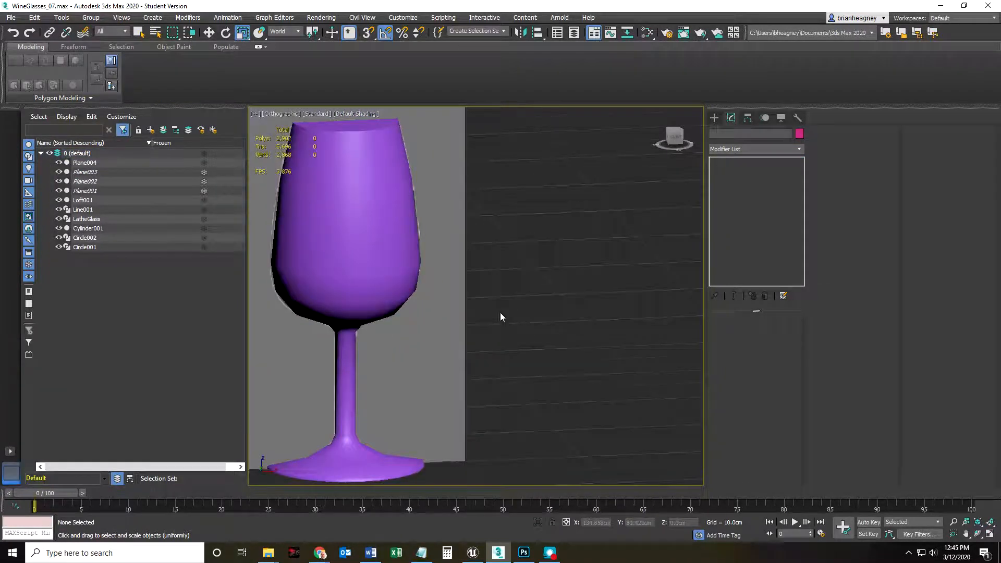
pyautogui.scroll(-4, 556, 321)
# - Isolate the wine glass from the other objects and examine the angular outline of its bowl
pyautogui.click(449, 252)
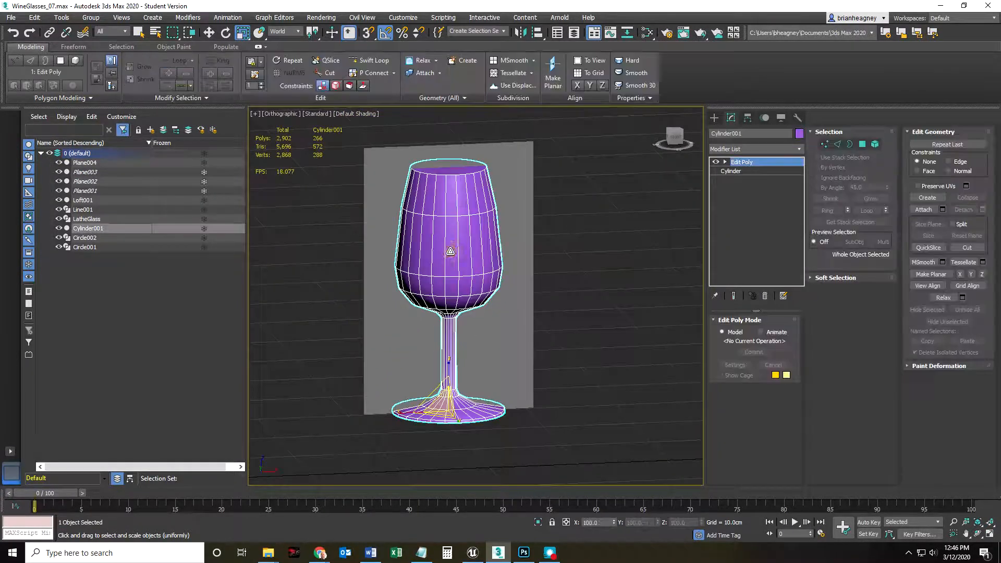
pyautogui.rightClick(449, 251)
pyautogui.click(495, 162)
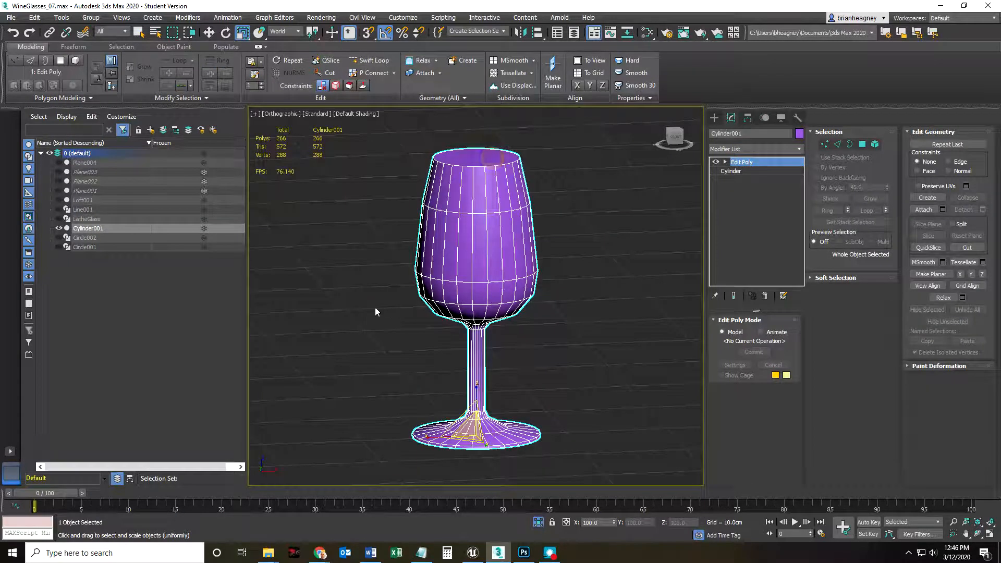
pyautogui.click(375, 312)
pyautogui.scroll(-2, 354, 326)
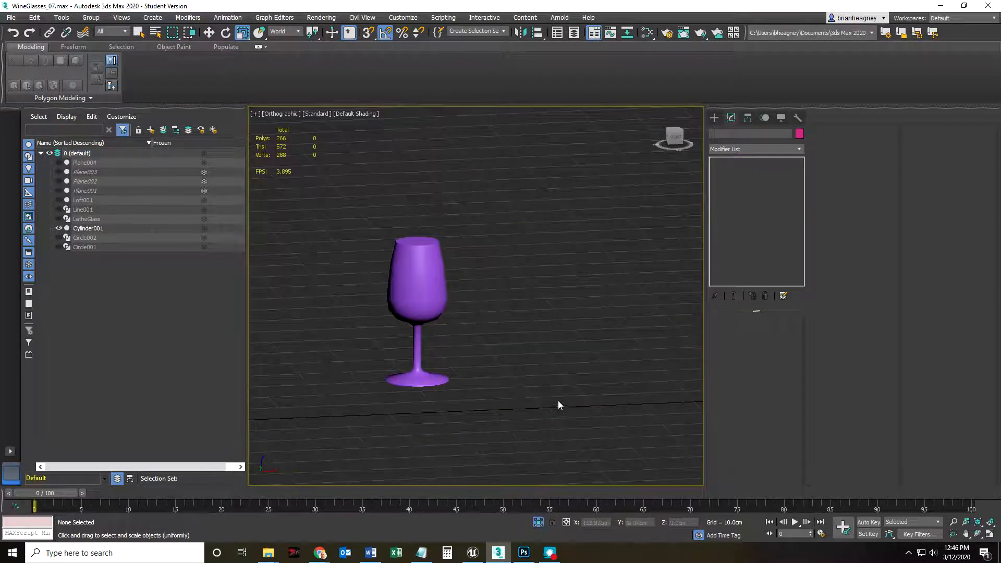
pyautogui.moveTo(485, 346); pyautogui.dragTo(516, 352, button='middle')
pyautogui.scroll(4, 523, 355)
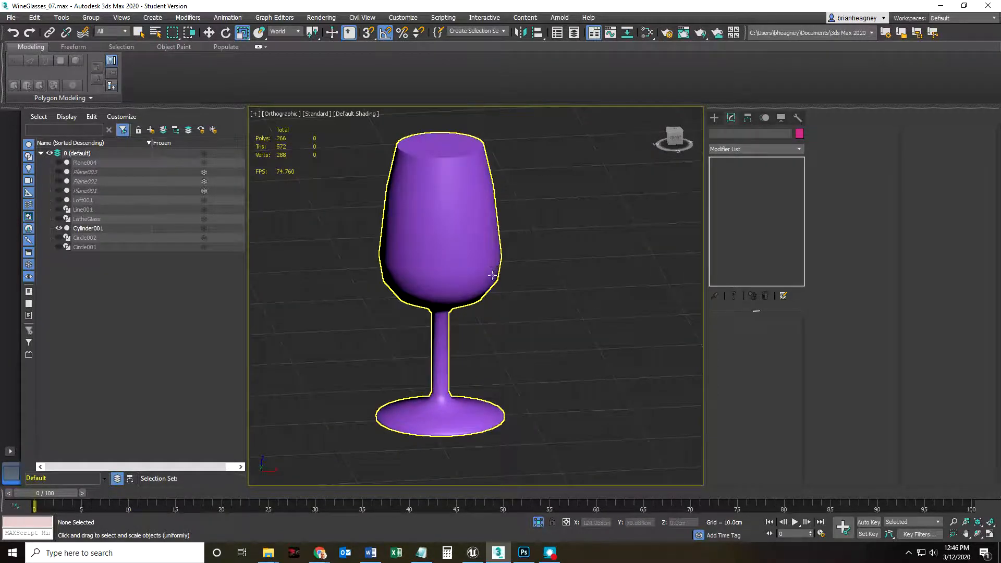
pyautogui.scroll(4, 492, 275)
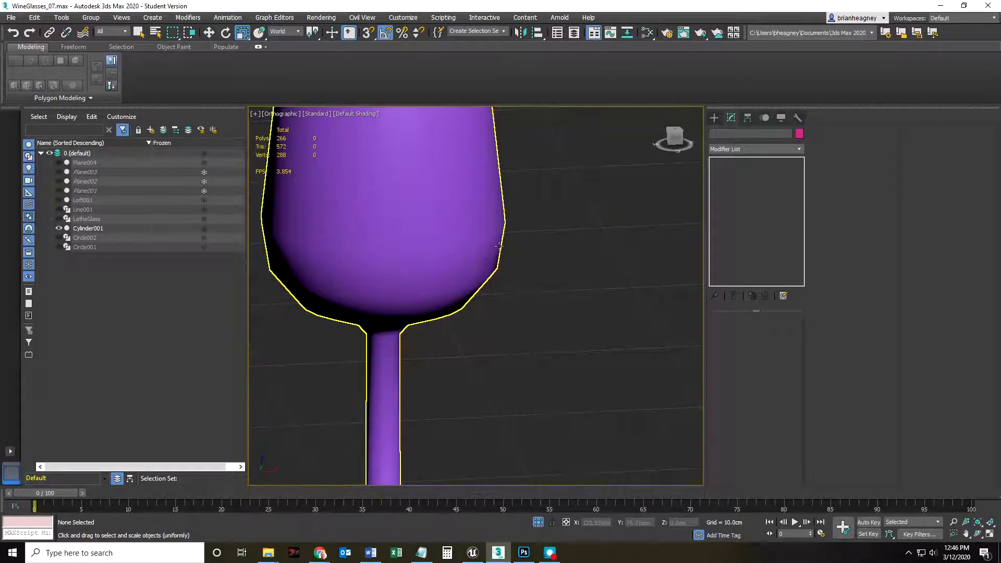
# - Display edged faces and add a second Edit Poly modifier to the glass
pyautogui.press('F4')
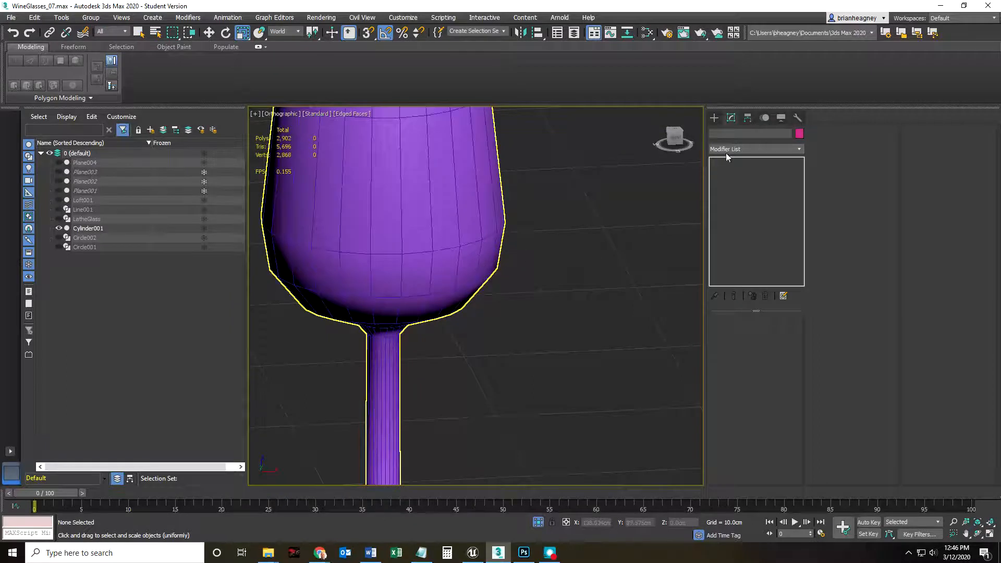
pyautogui.click(450, 229)
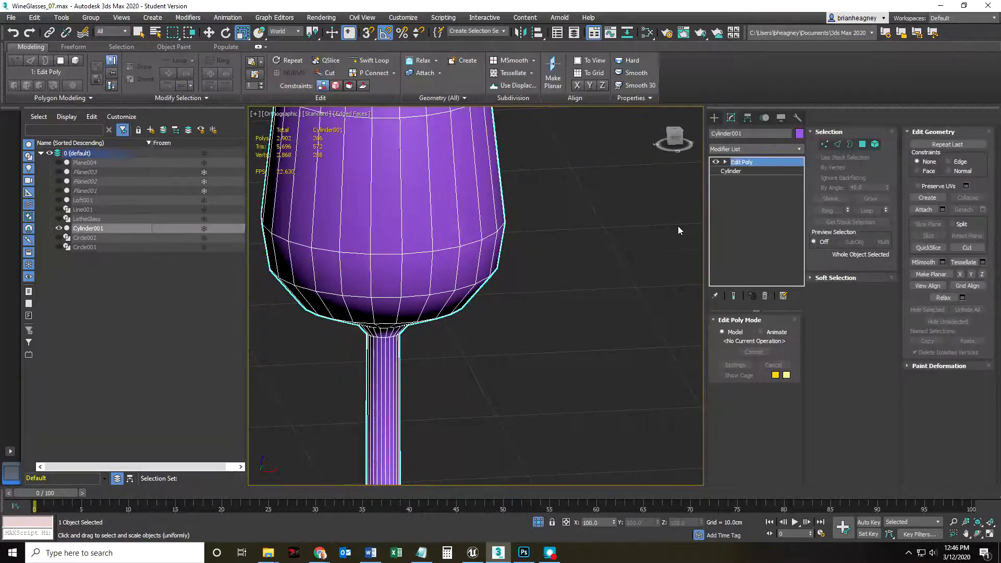
pyautogui.click(796, 150)
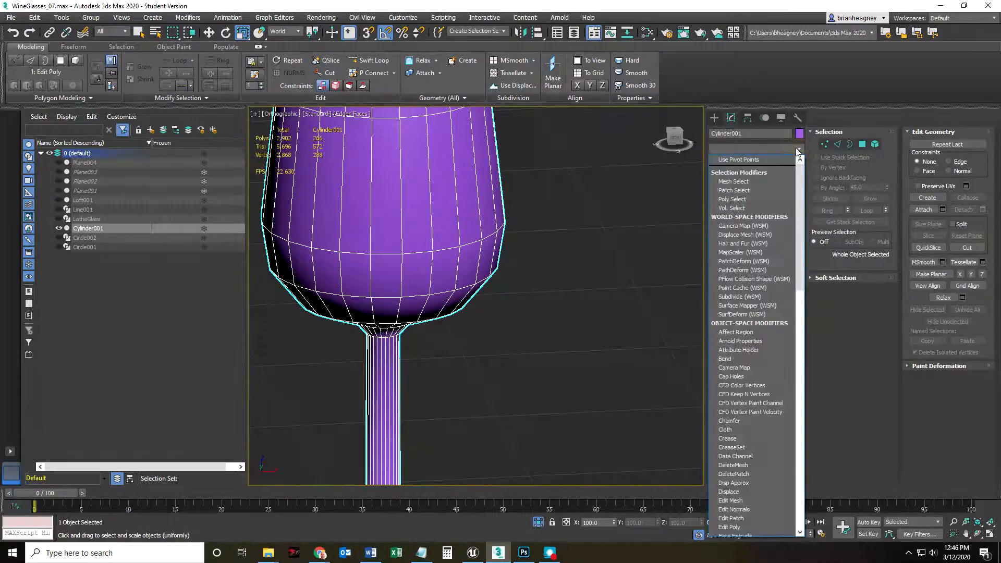
pyautogui.press('e')
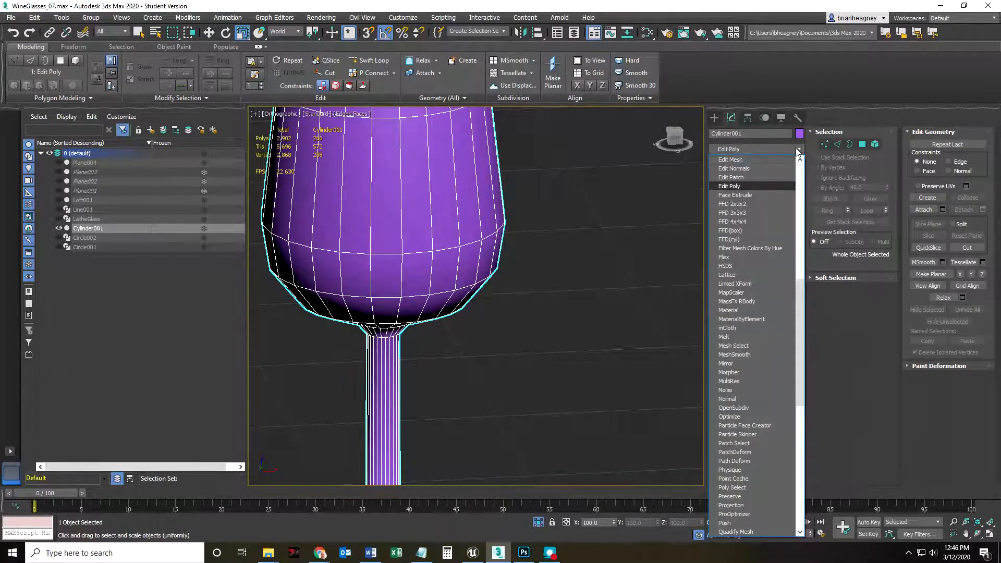
pyautogui.click(729, 186)
# - Add two horizontal edge loops around the lower bowl with Swift Loop to round its curve
pyautogui.click(370, 60)
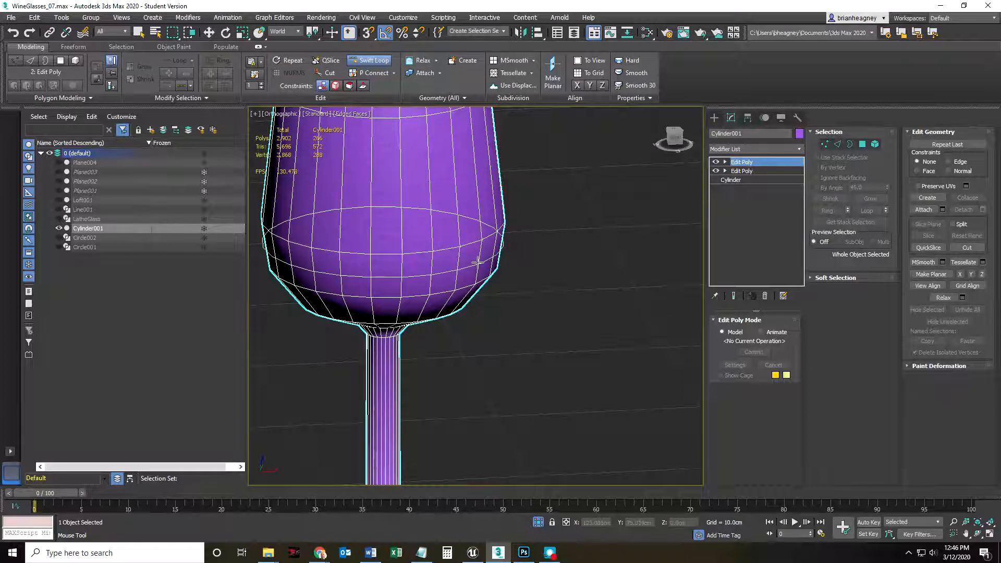
pyautogui.click(477, 266)
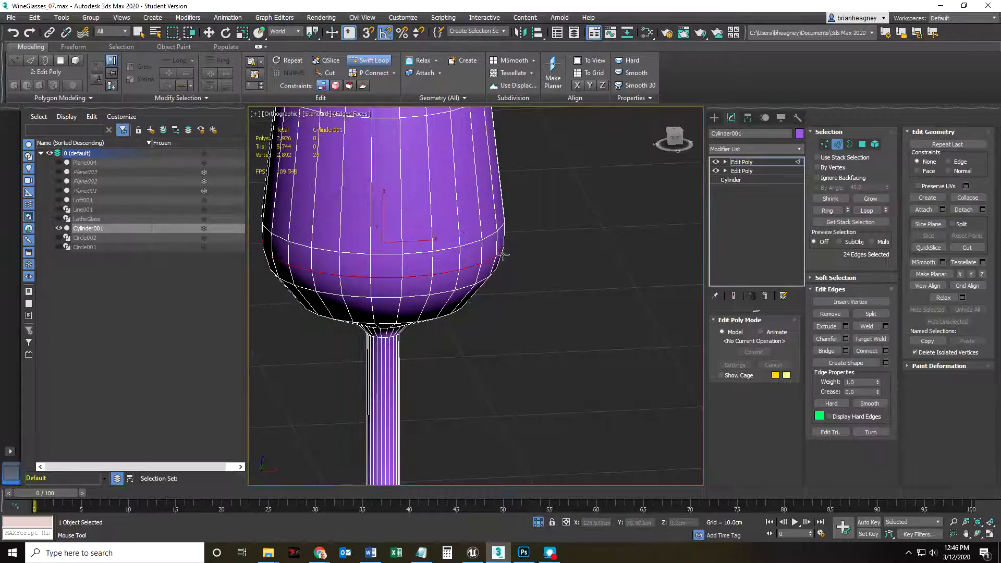
pyautogui.click(443, 307)
pyautogui.scroll(-3, 535, 268)
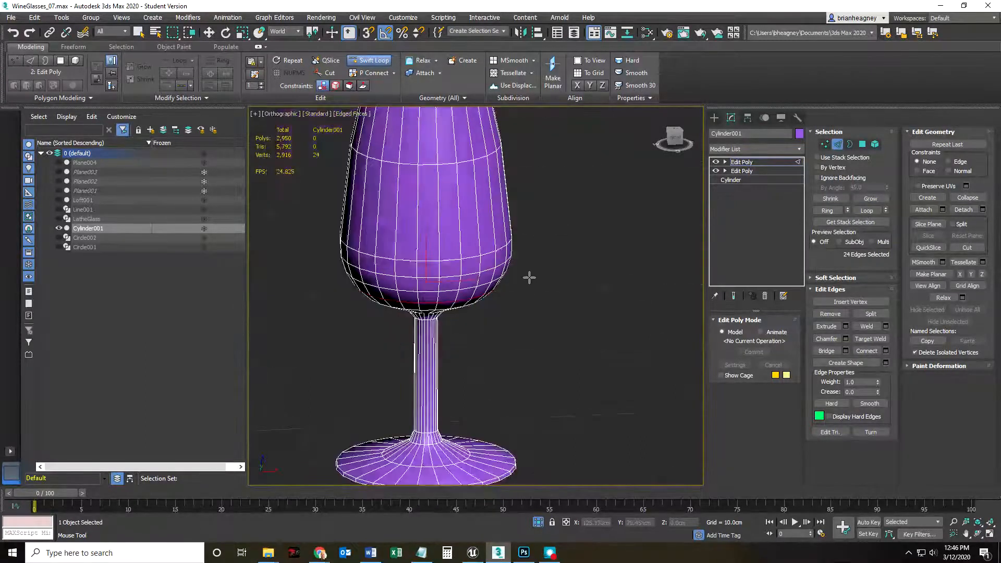
# - Add a horizontal edge loop around the middle of the bowl with Swift Loop, then deselect the glass and hide the edged faces
pyautogui.click(484, 206)
pyautogui.press('w')
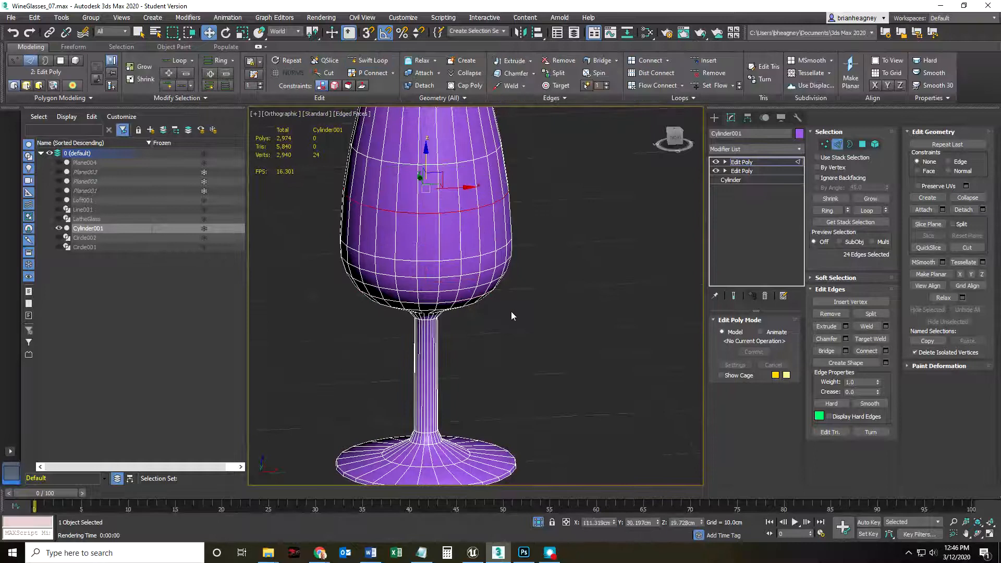
pyautogui.scroll(-4, 511, 311)
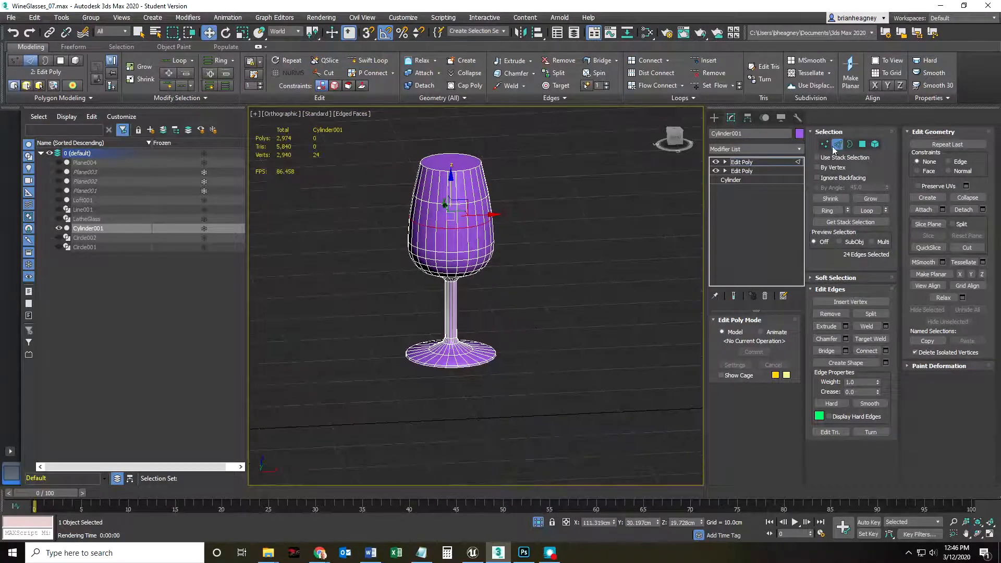
pyautogui.click(608, 286)
pyautogui.press('F4')
# - Examine the shaded outline of the bowl, stem and foot for remaining angular areas
pyautogui.scroll(3, 469, 296)
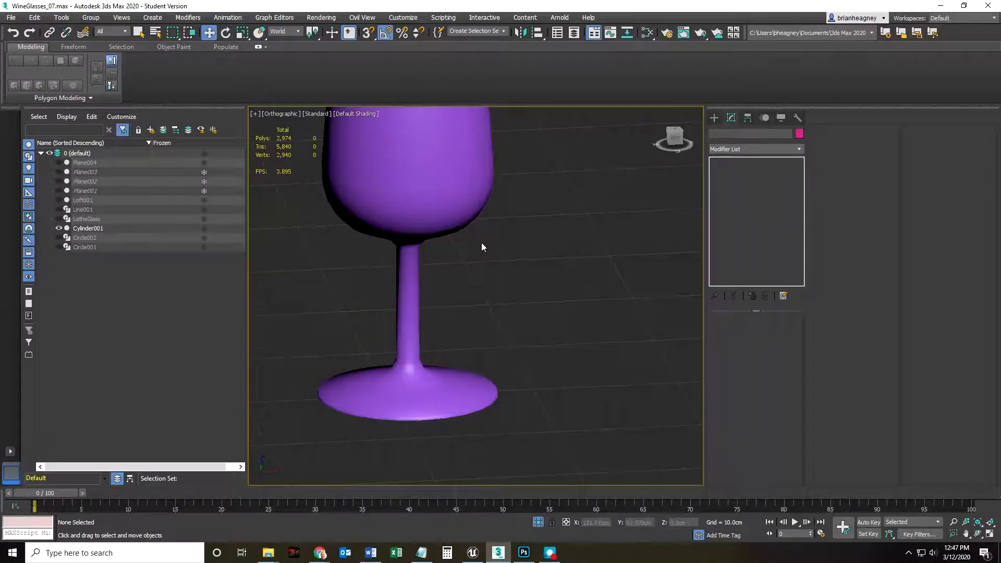
pyautogui.scroll(2, 509, 281)
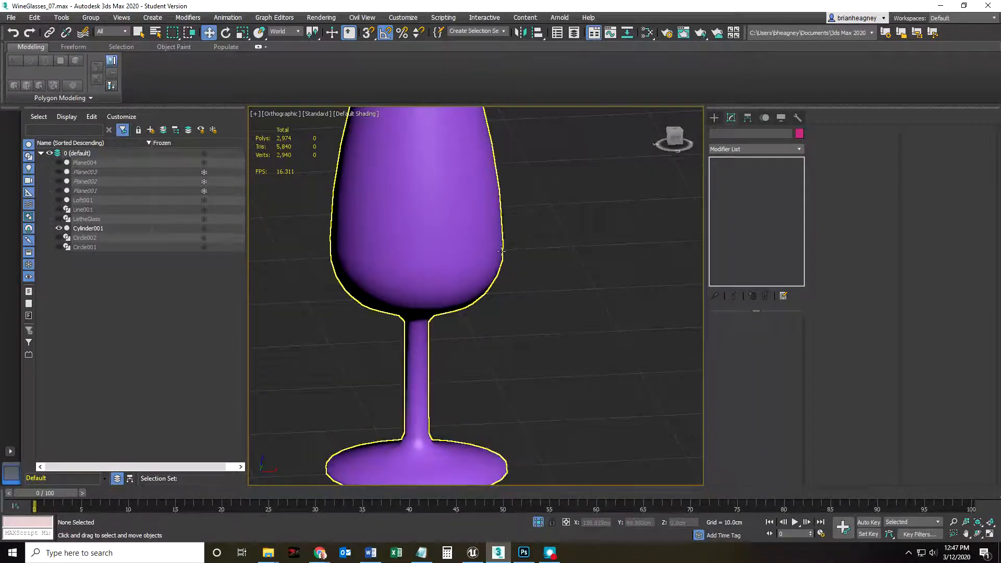
pyautogui.moveTo(519, 390); pyautogui.dragTo(521, 240, button='middle')
pyautogui.scroll(5, 432, 320)
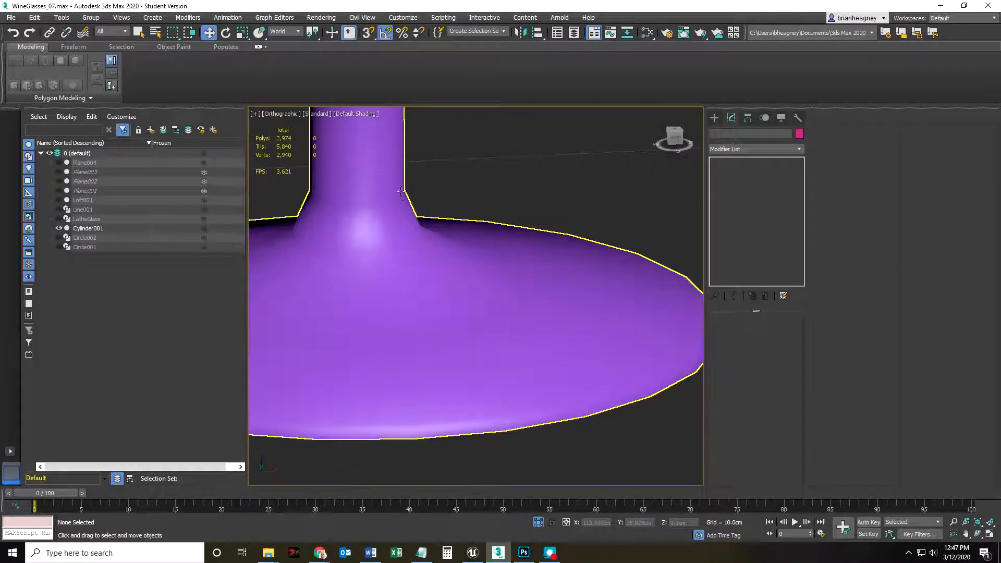
pyautogui.scroll(-2, 426, 277)
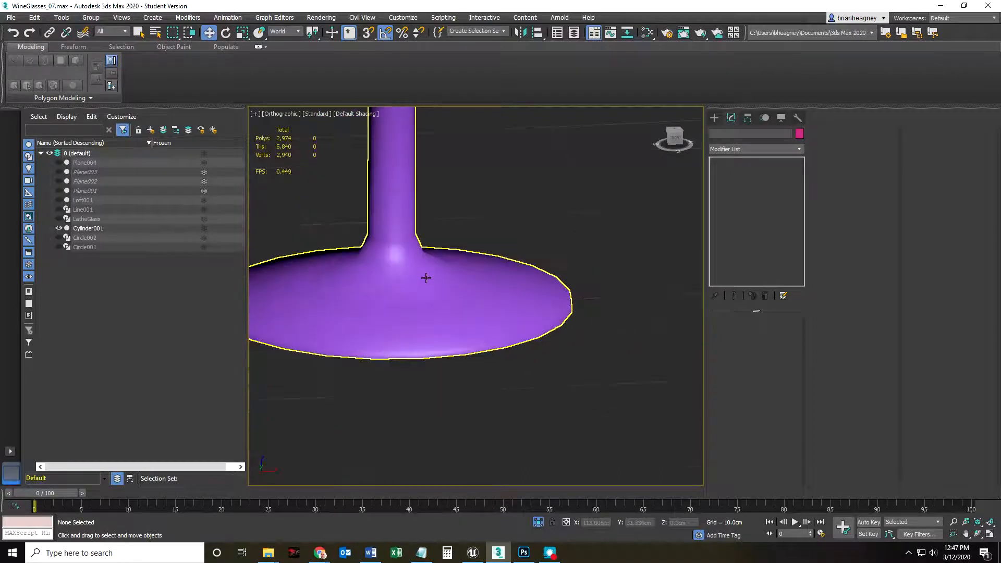
pyautogui.scroll(-3, 429, 288)
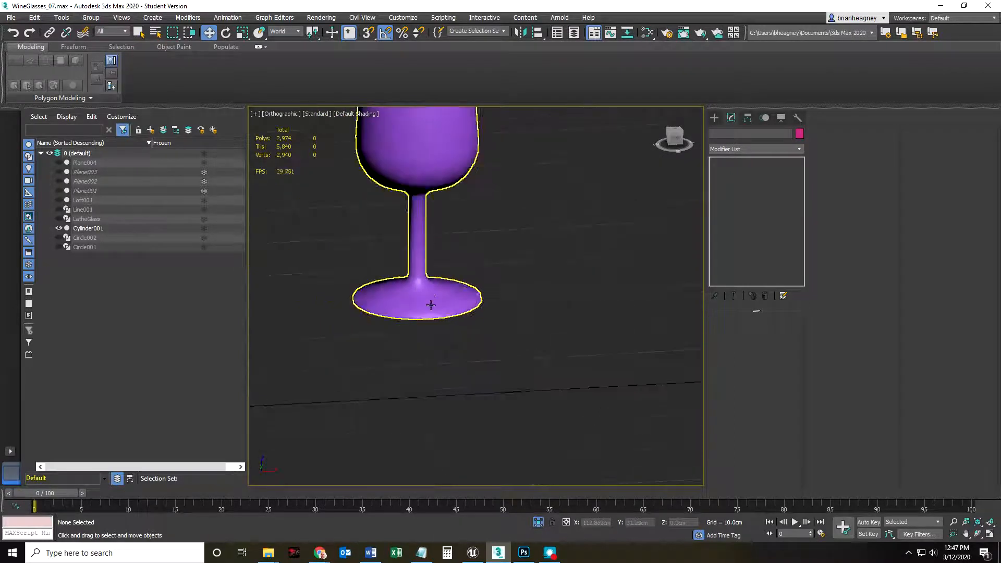
pyautogui.scroll(-1, 518, 365)
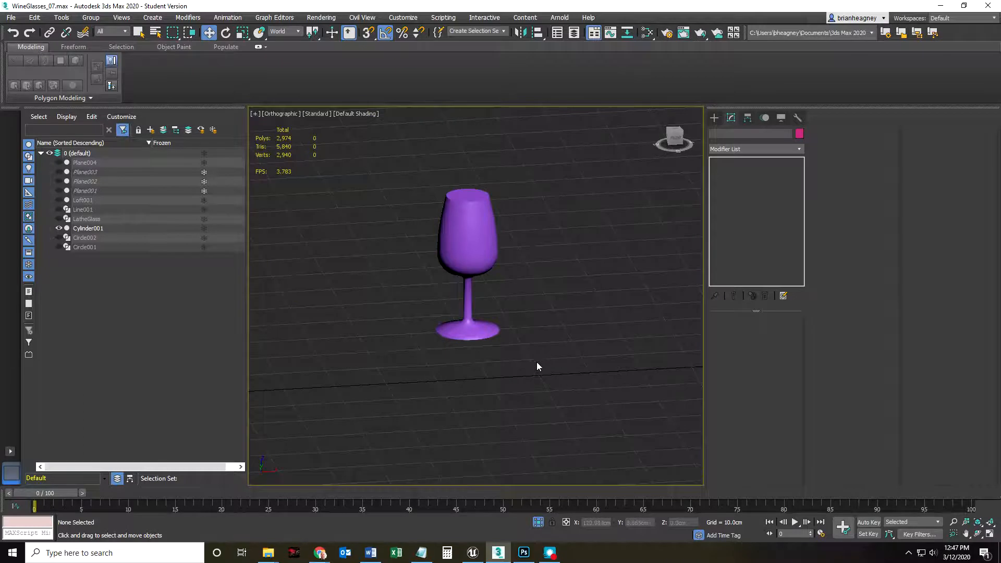
pyautogui.scroll(2, 466, 312)
pyautogui.scroll(2, 468, 314)
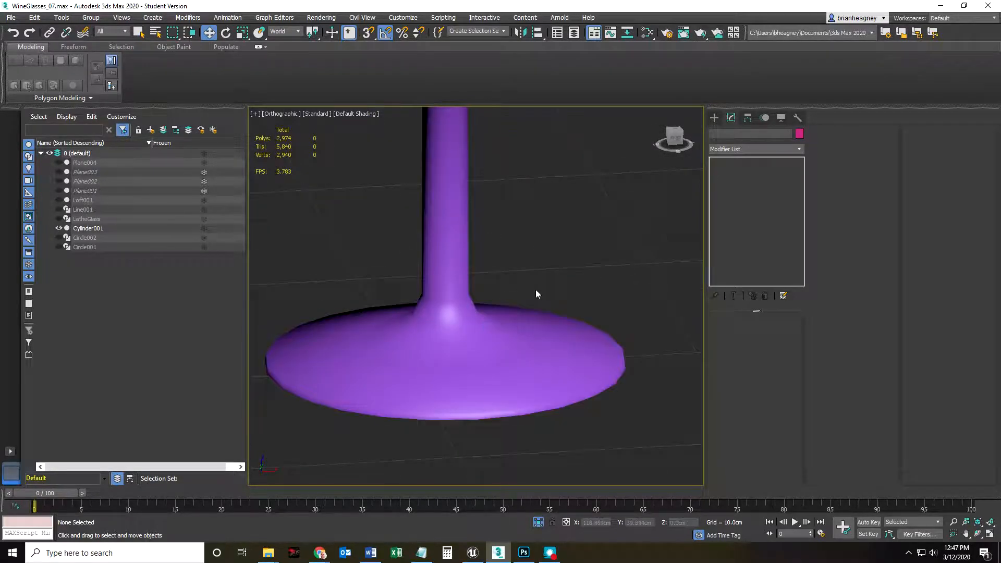
# - Add two Swift Loop edge loops, one at the stem-to-foot flare and one on the foot's inner slope, then deselect the glass
pyautogui.click(514, 338)
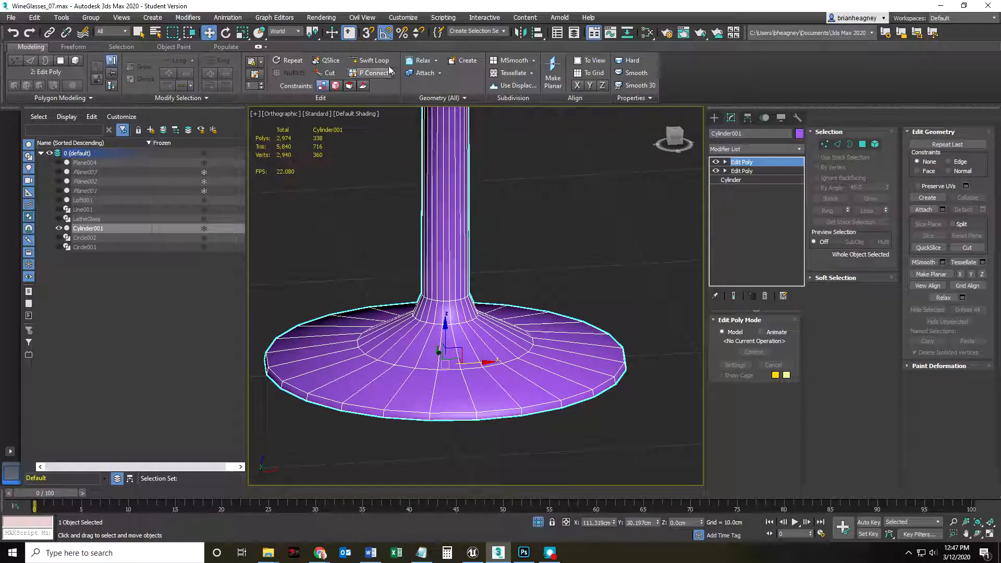
pyautogui.click(372, 60)
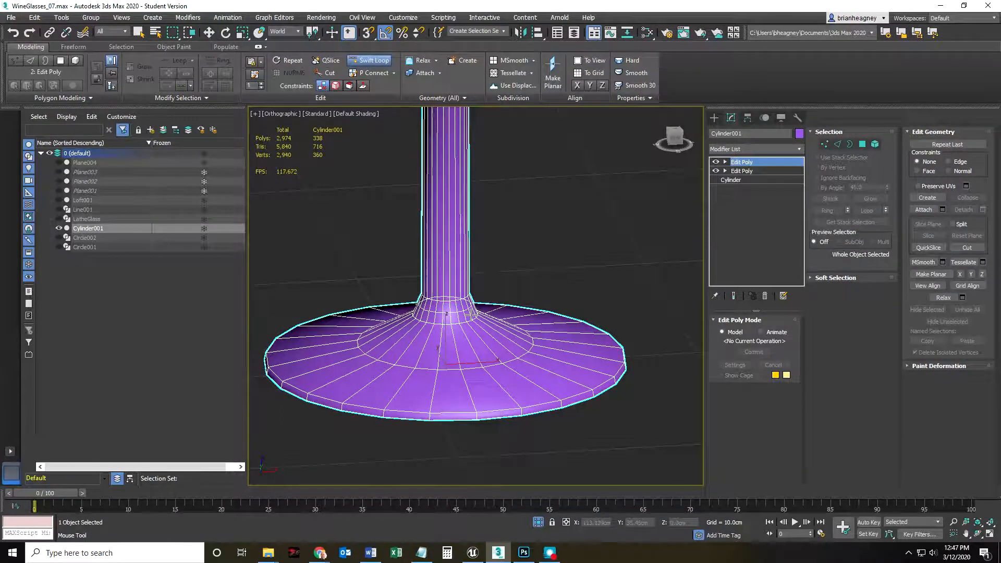
pyautogui.click(455, 310)
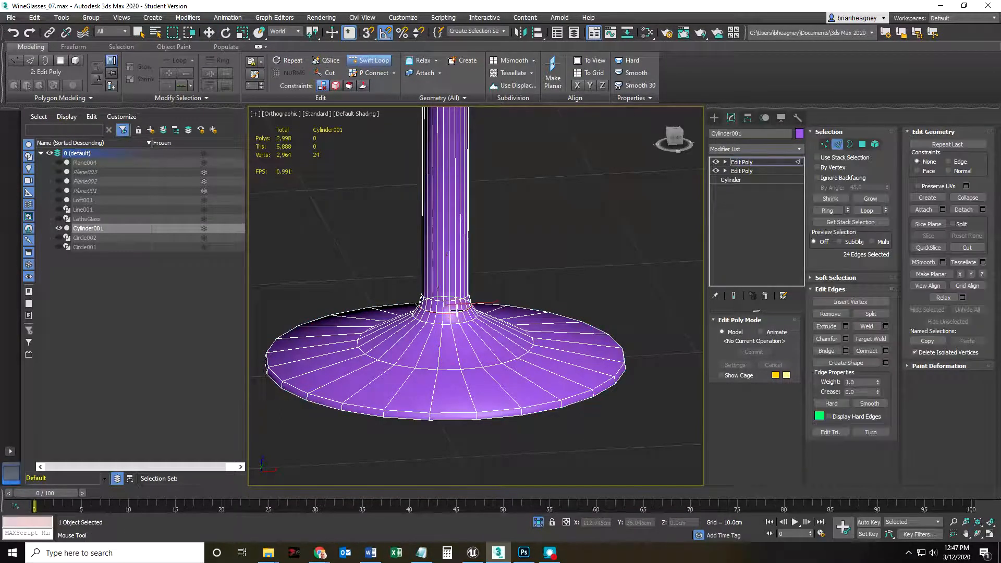
pyautogui.click(491, 338)
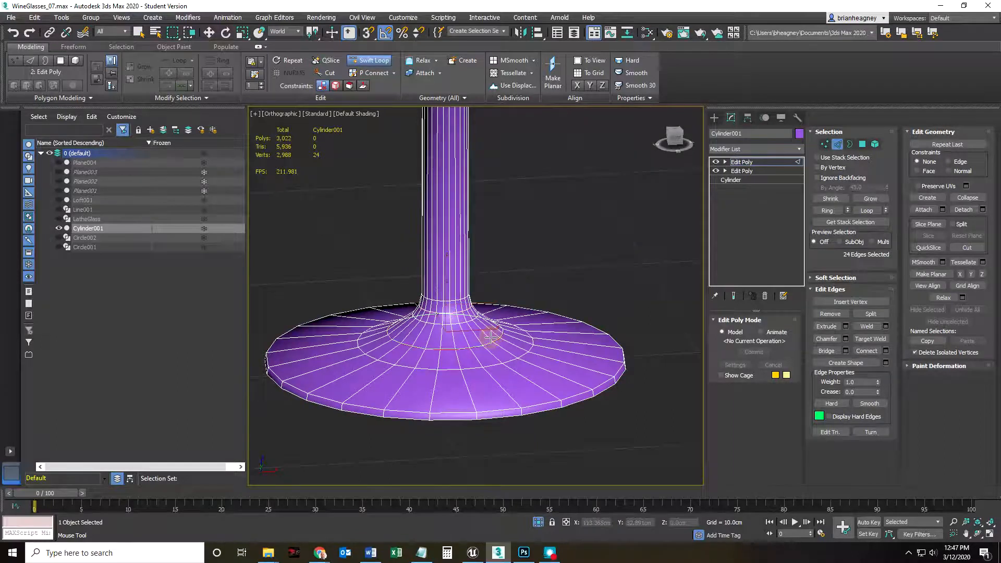
pyautogui.rightClick(491, 339)
pyautogui.click(565, 300)
pyautogui.click(837, 145)
pyautogui.click(554, 221)
# - Examine the overall smoothness of the isolated wine glass from near and far
pyautogui.scroll(-1, 564, 277)
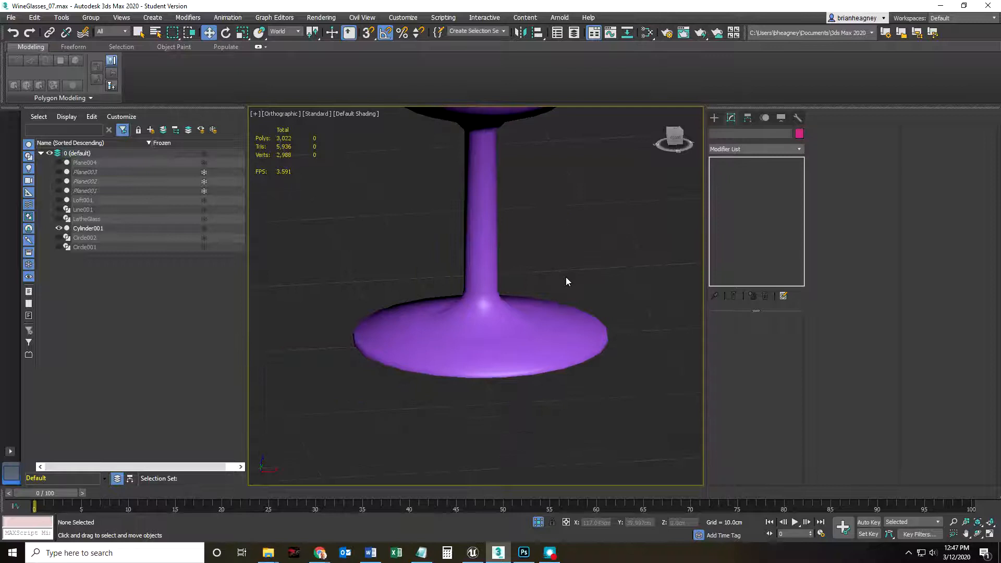
pyautogui.scroll(-2, 565, 277)
pyautogui.moveTo(568, 253); pyautogui.dragTo(532, 274, button='middle')
pyautogui.scroll(-2, 544, 343)
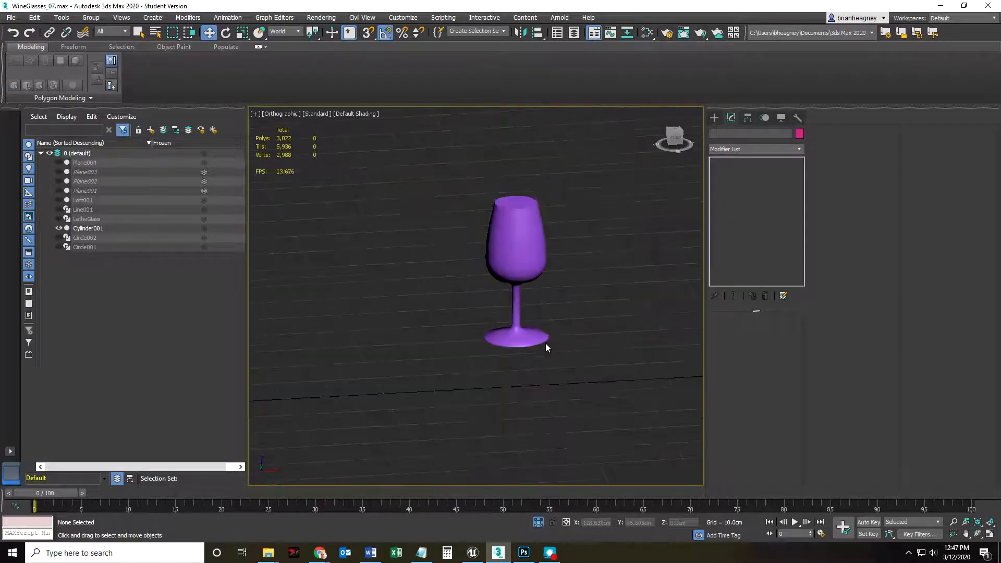
pyautogui.scroll(2, 566, 299)
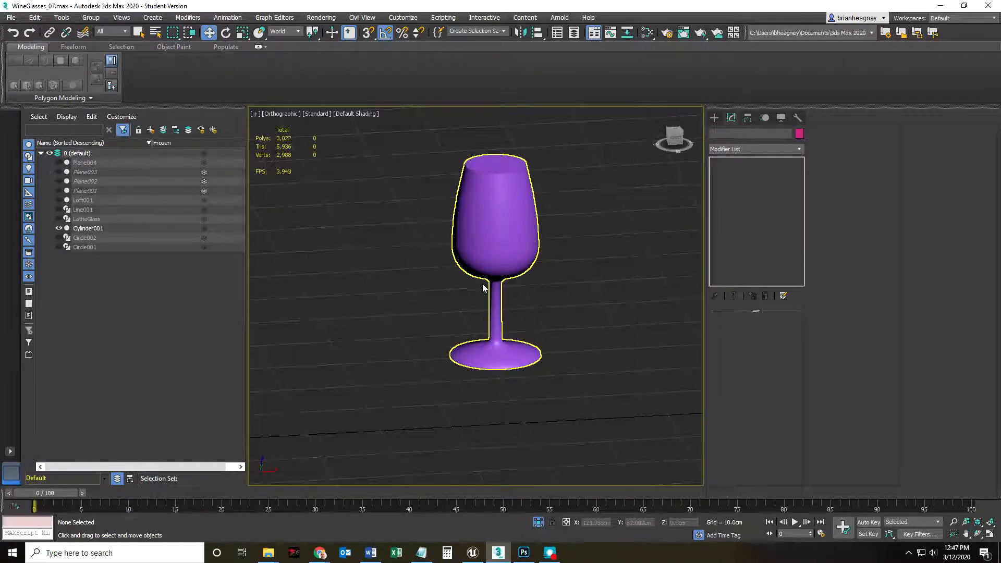
pyautogui.scroll(1, 518, 392)
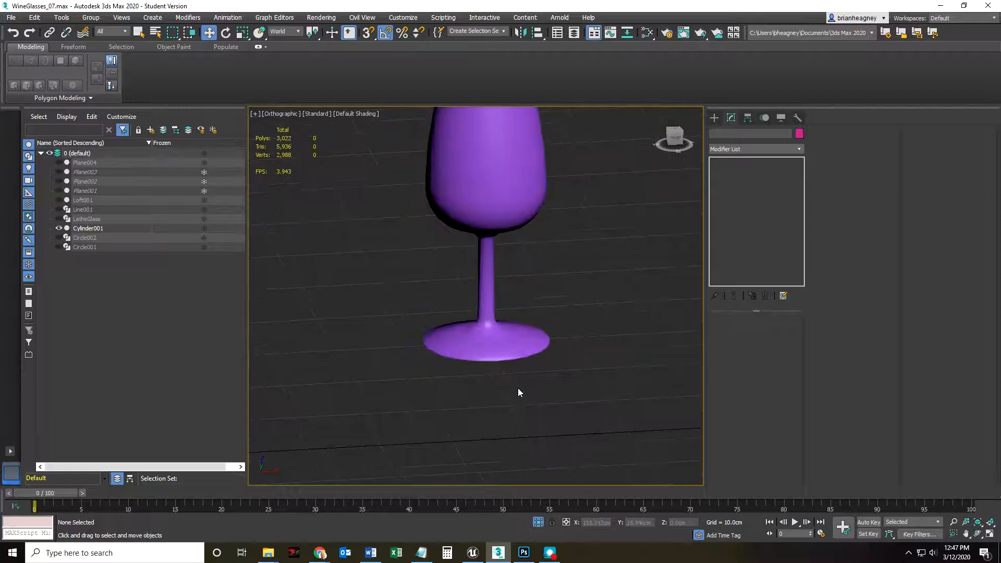
pyautogui.scroll(-3, 546, 400)
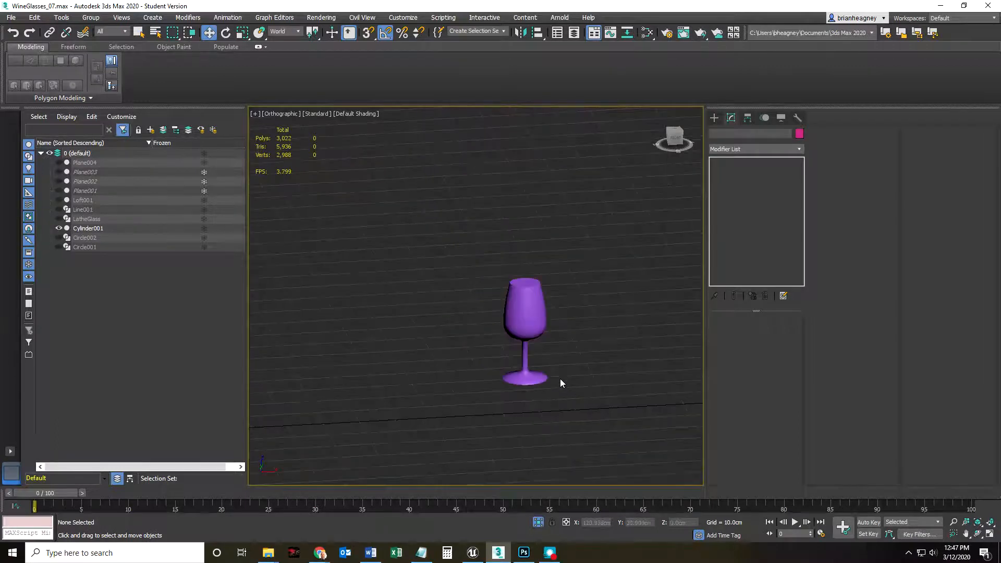
pyautogui.moveTo(562, 367); pyautogui.dragTo(471, 334, button='middle')
pyautogui.scroll(-2, 471, 333)
# - End the isolation to show the other glasses and the reference planes again
pyautogui.rightClick(505, 272)
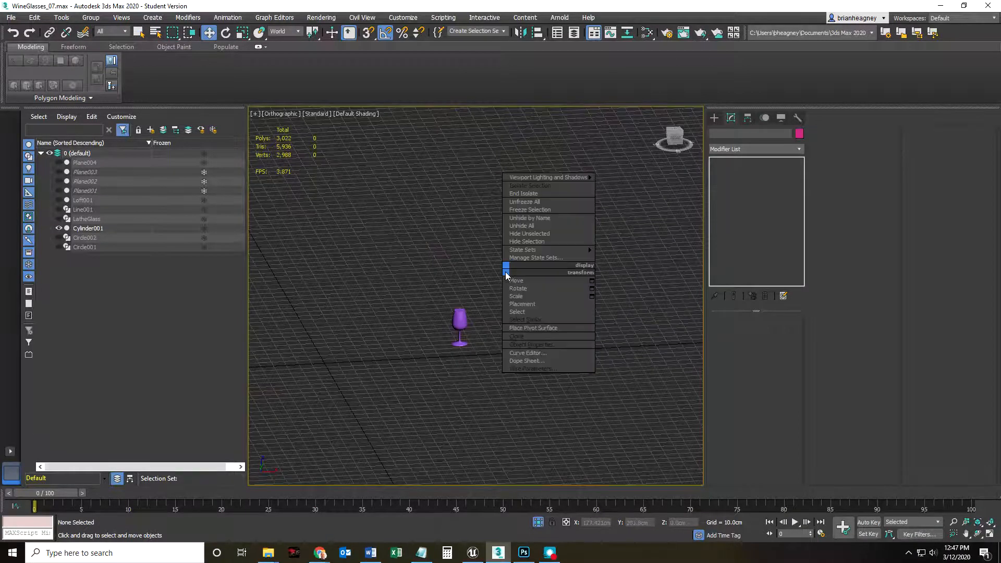
pyautogui.click(522, 193)
pyautogui.scroll(-3, 500, 421)
pyautogui.moveTo(501, 422); pyautogui.dragTo(539, 379, button='middle')
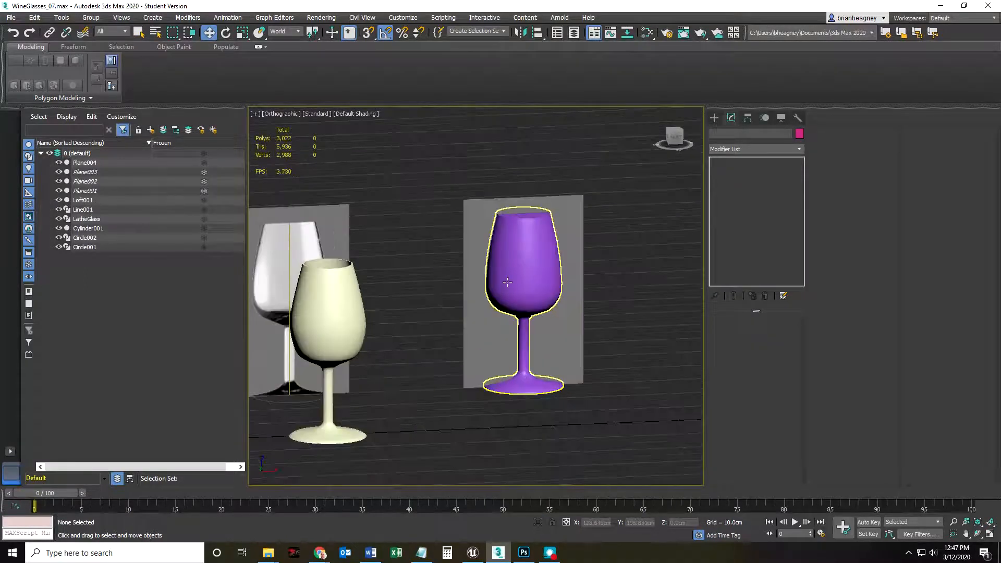
# - Move the purple glass forward in front of its reference plane and deselect it
pyautogui.click(508, 282)
pyautogui.moveTo(514, 376); pyautogui.dragTo(552, 415)
pyautogui.click(465, 426)
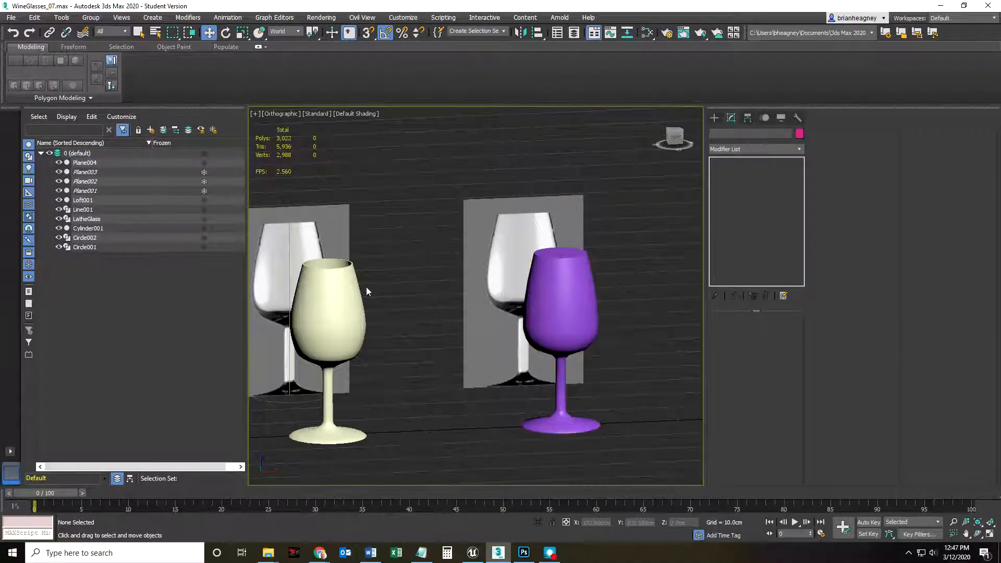
# - Select the cream lofted glass and compare its mesh with the purple glass
pyautogui.click(336, 292)
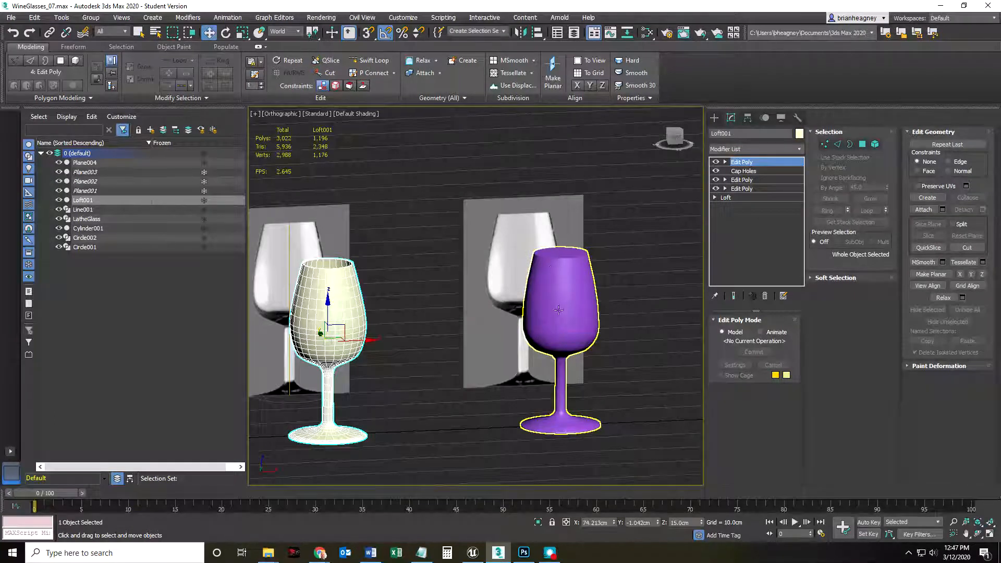
pyautogui.scroll(4, 562, 298)
pyautogui.scroll(-6, 568, 258)
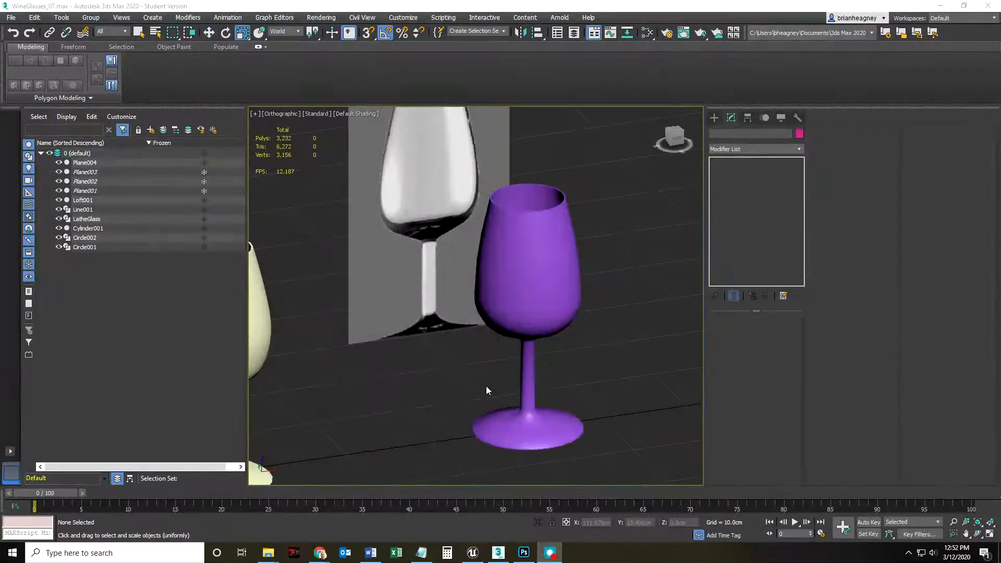
# - Examine the purple glass up close and view all four glasses in a row with their reference planes
pyautogui.keyDown('alt'); pyautogui.moveTo(473, 383); pyautogui.dragTo(480, 340, button='middle'); pyautogui.keyUp('alt')
pyautogui.scroll(5, 483, 365)
pyautogui.keyDown('alt'); pyautogui.moveTo(514, 390); pyautogui.dragTo(543, 340, button='middle'); pyautogui.keyUp('alt')
pyautogui.scroll(-6, 509, 378)
pyautogui.scroll(-4, 486, 360)
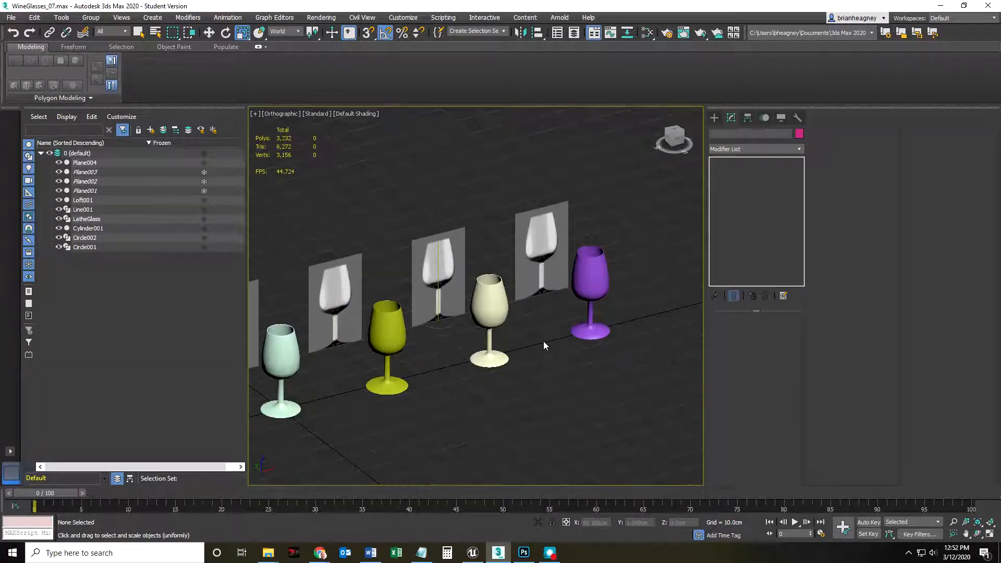
pyautogui.moveTo(417, 410); pyautogui.dragTo(451, 391, button='middle')
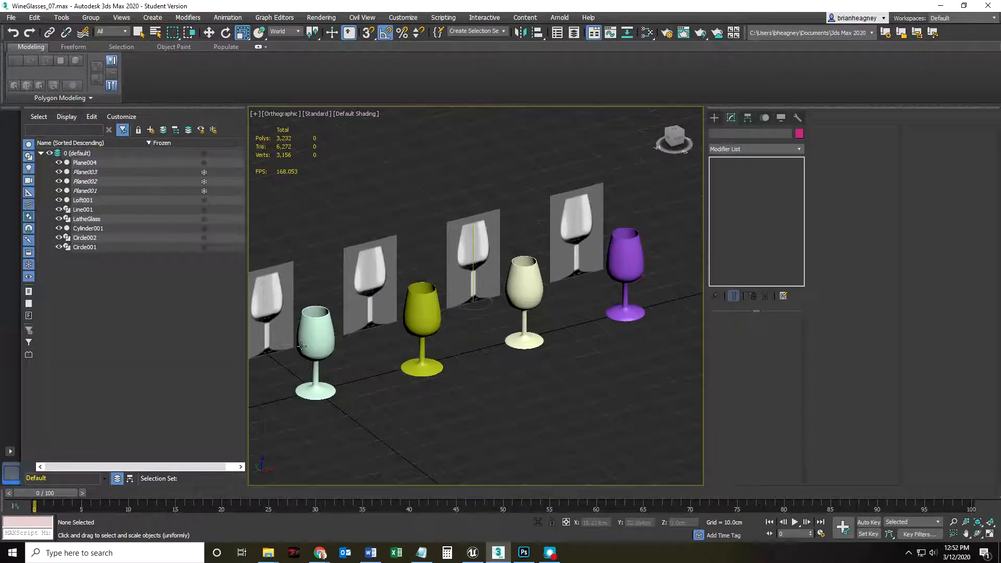
# - Select the pale green lathed glass and examine the thickness of its rim
pyautogui.click(309, 341)
pyautogui.scroll(5, 338, 383)
pyautogui.moveTo(337, 382); pyautogui.dragTo(485, 405, button='middle')
pyautogui.scroll(6, 355, 275)
pyautogui.scroll(-4, 355, 275)
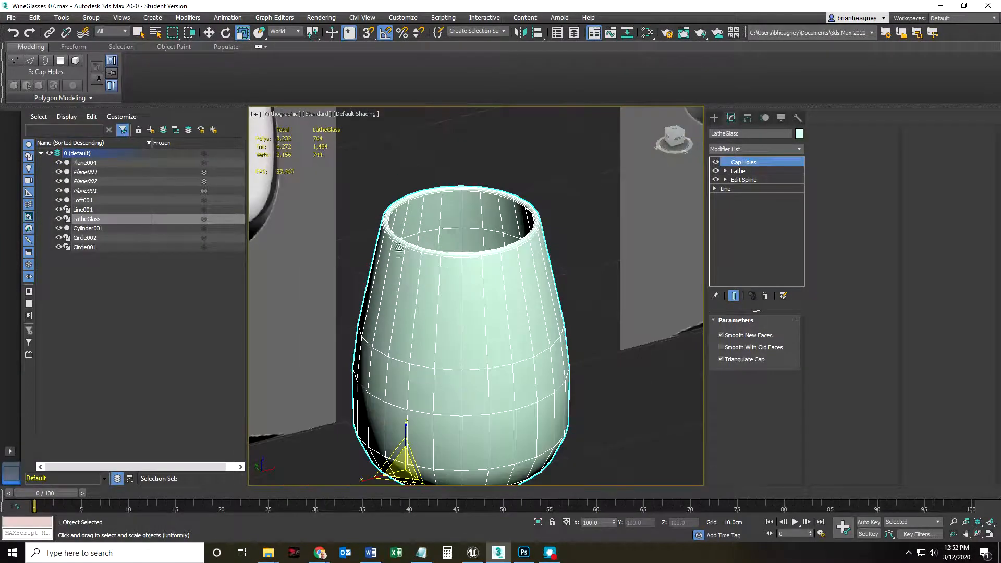
pyautogui.scroll(-4, 412, 232)
pyautogui.moveTo(429, 268); pyautogui.dragTo(198, 224, button='middle')
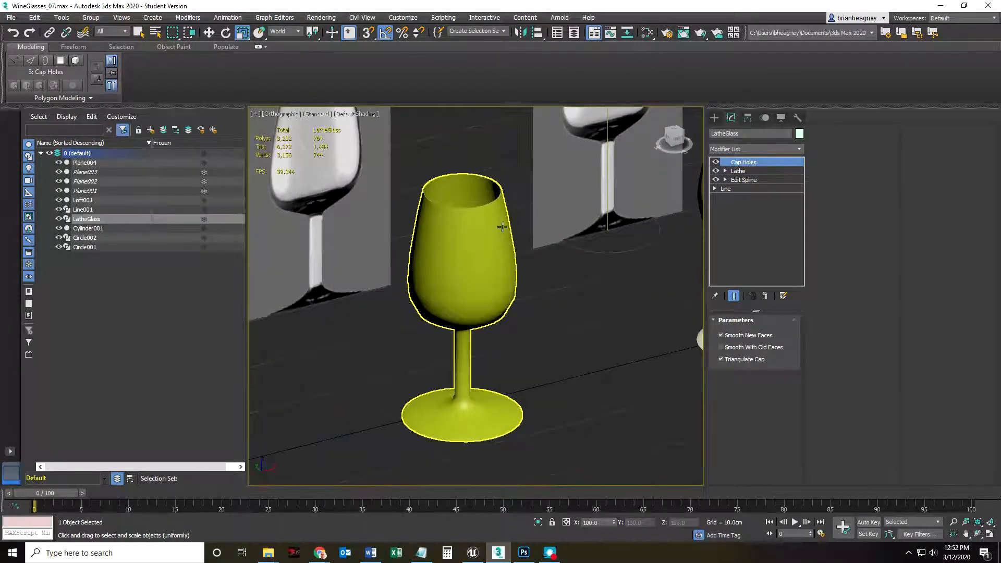
# - Select the olive glass made from a circle and inspect the thickness of its rim
pyautogui.click(480, 233)
pyautogui.scroll(5, 457, 197)
pyautogui.keyDown('alt'); pyautogui.moveTo(458, 196); pyautogui.dragTo(442, 231, button='middle'); pyautogui.keyUp('alt')
pyautogui.scroll(4, 412, 248)
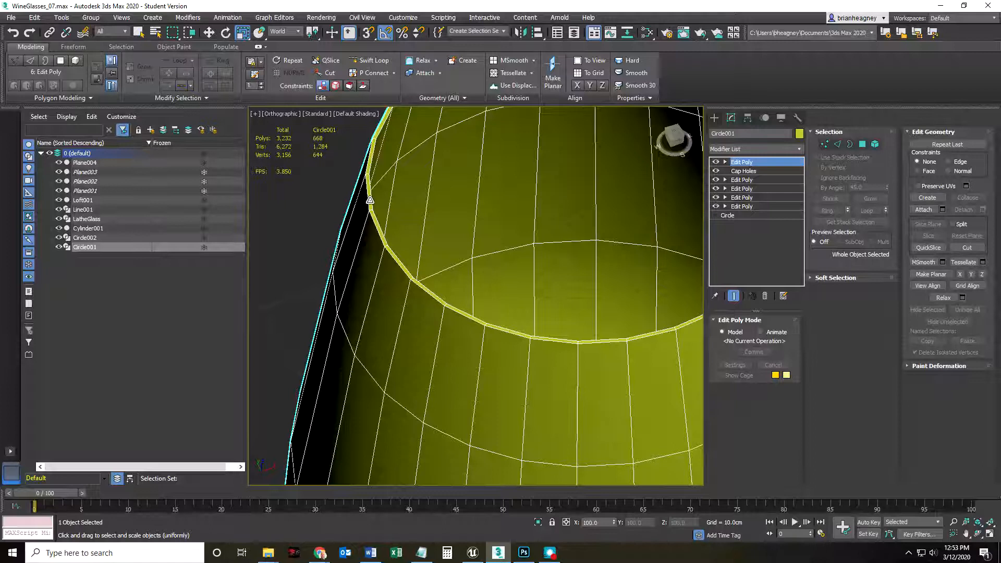
pyautogui.scroll(-6, 422, 289)
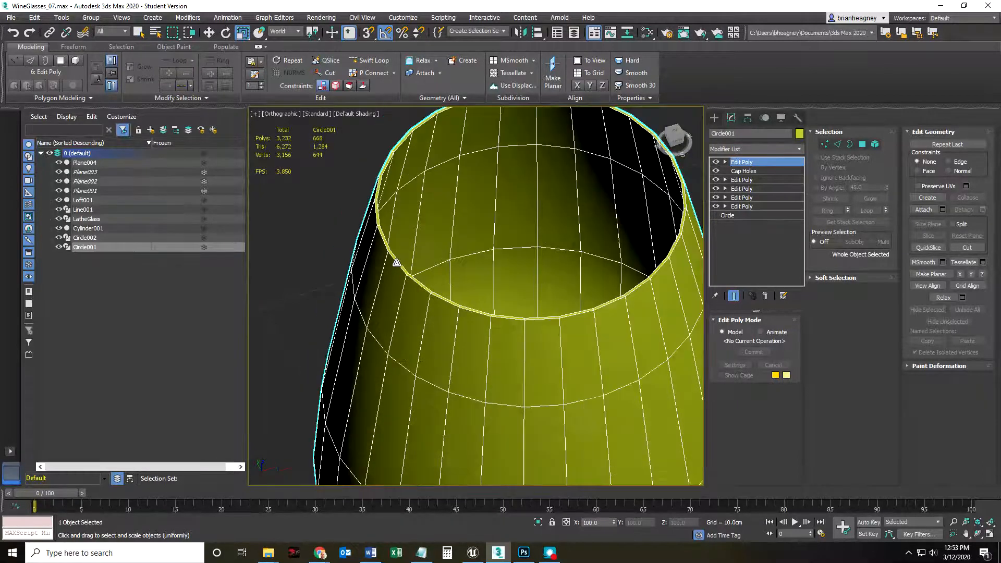
pyautogui.scroll(6, 447, 291)
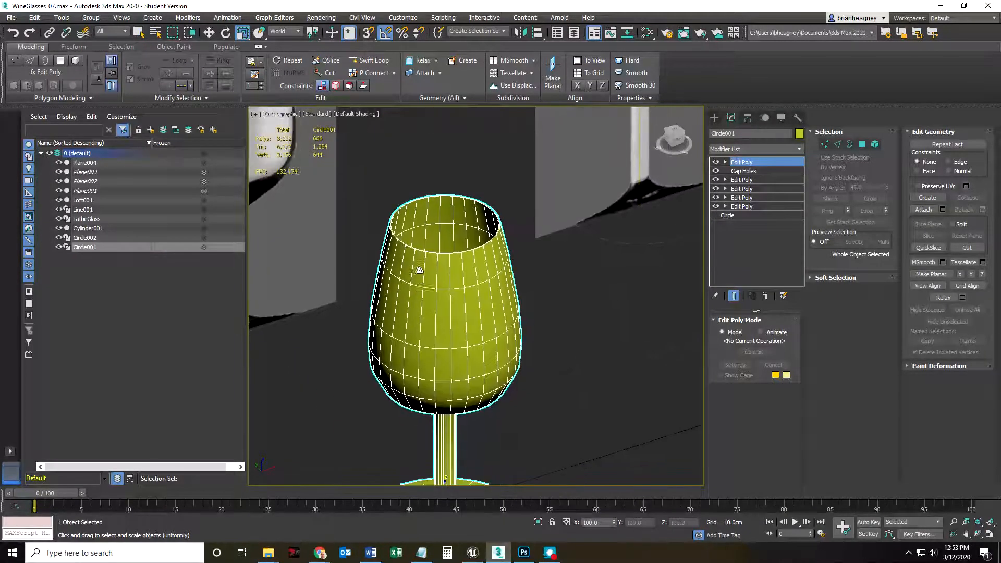
# - Select the inner edge loop of the olive glass's rim and scale it inward to make the rim much thicker
pyautogui.click(836, 145)
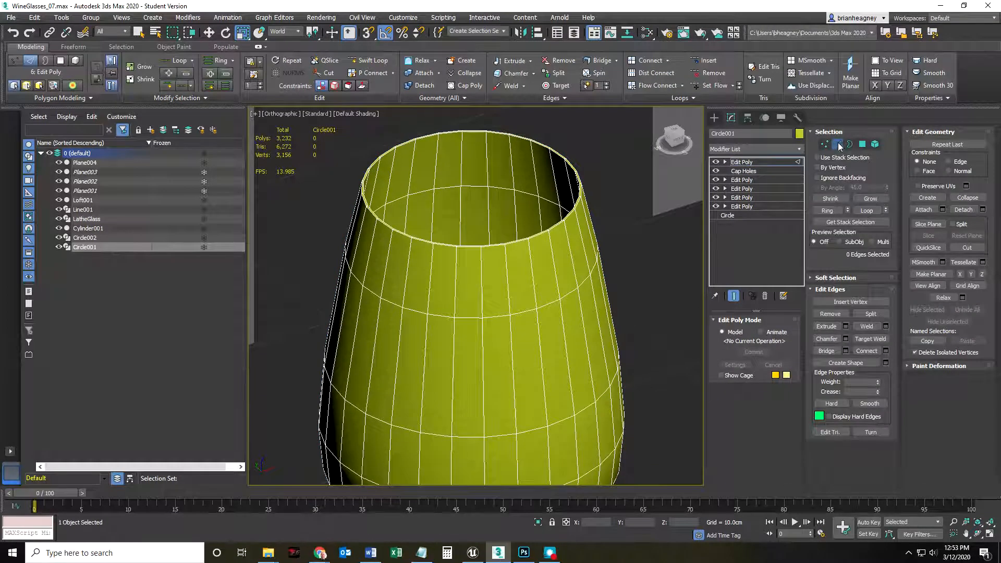
pyautogui.scroll(5, 441, 237)
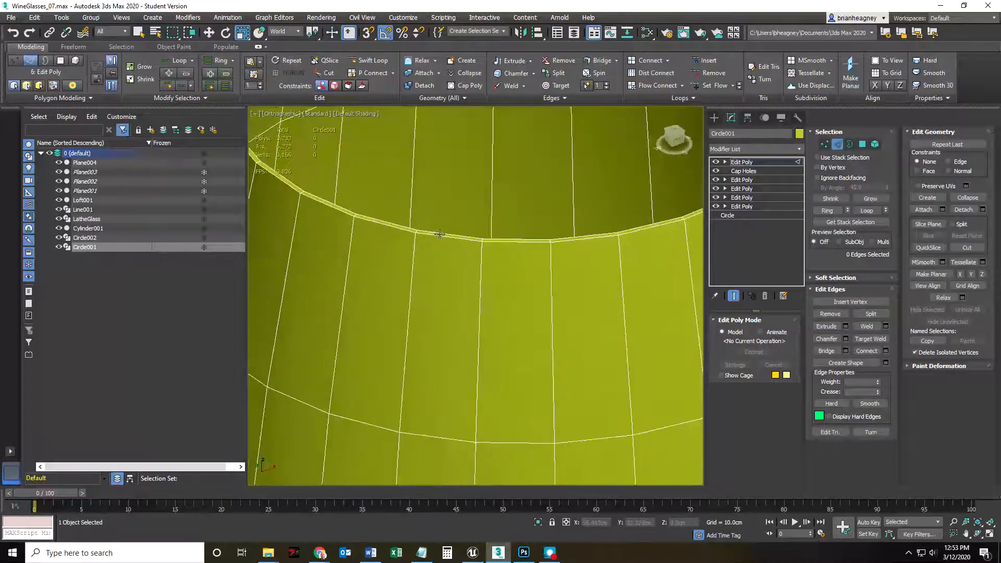
pyautogui.doubleClick(440, 232)
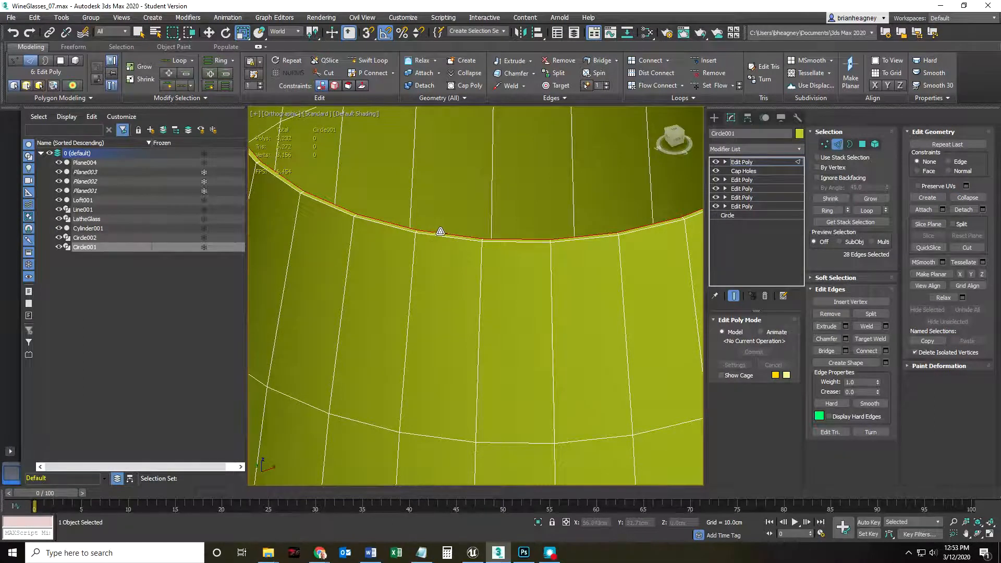
pyautogui.keyDown('alt'); pyautogui.moveTo(478, 258); pyautogui.dragTo(443, 316, button='middle'); pyautogui.keyUp('alt')
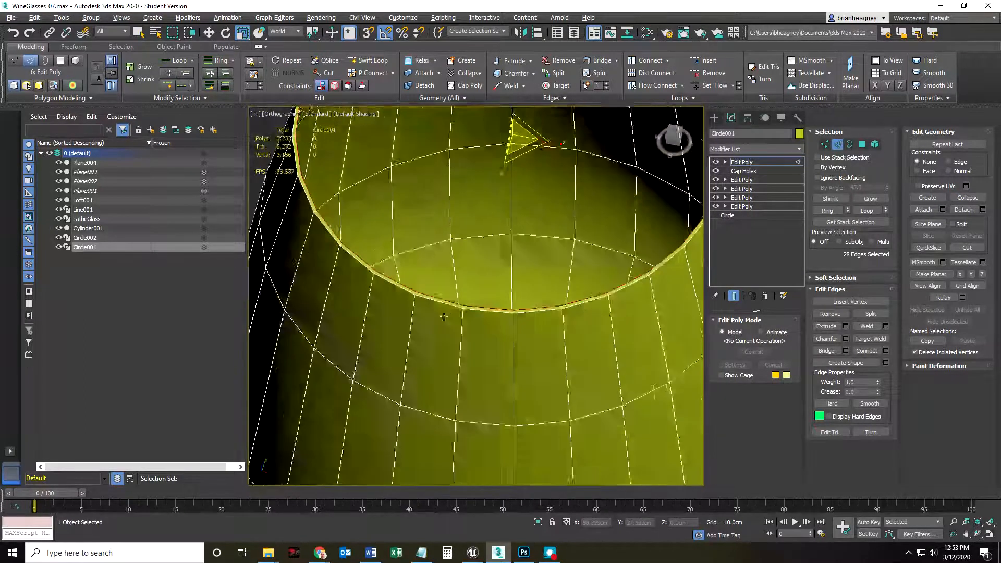
pyautogui.scroll(-5, 439, 322)
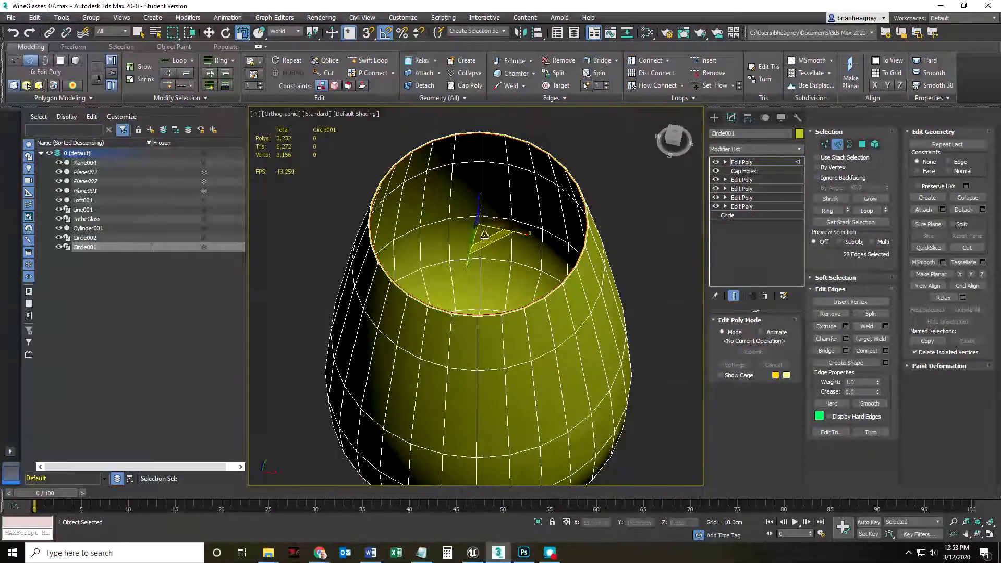
pyautogui.keyDown('shift'); pyautogui.moveTo(481, 231); pyautogui.dragTo(483, 237); pyautogui.keyUp('shift')
pyautogui.keyDown('alt'); pyautogui.moveTo(483, 237); pyautogui.dragTo(447, 262, button='middle'); pyautogui.keyUp('alt')
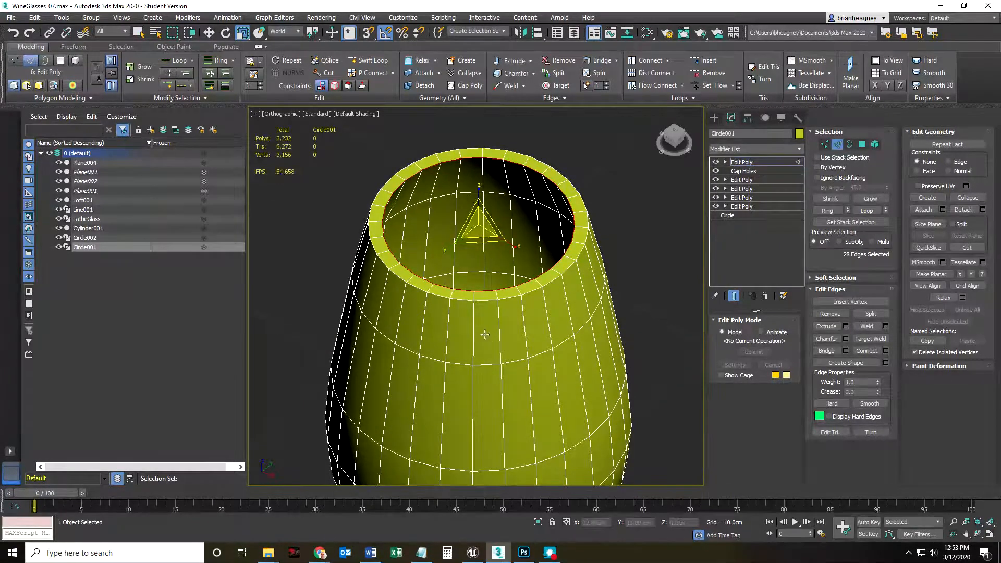
# - Scale the inner rim loop of the olive glass back outward to a thin rim and leave edge editing
pyautogui.keyDown('alt'); pyautogui.moveTo(455, 352); pyautogui.dragTo(530, 351, button='middle'); pyautogui.keyUp('alt')
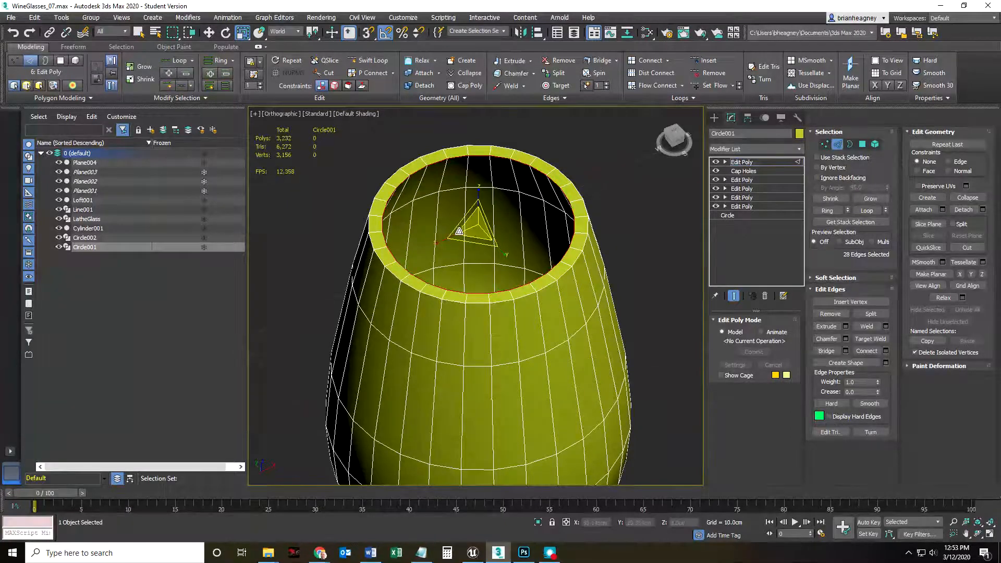
pyautogui.moveTo(463, 233); pyautogui.dragTo(457, 275)
pyautogui.keyDown('alt'); pyautogui.moveTo(439, 302); pyautogui.dragTo(474, 323, button='middle'); pyautogui.keyUp('alt')
pyautogui.press('2')
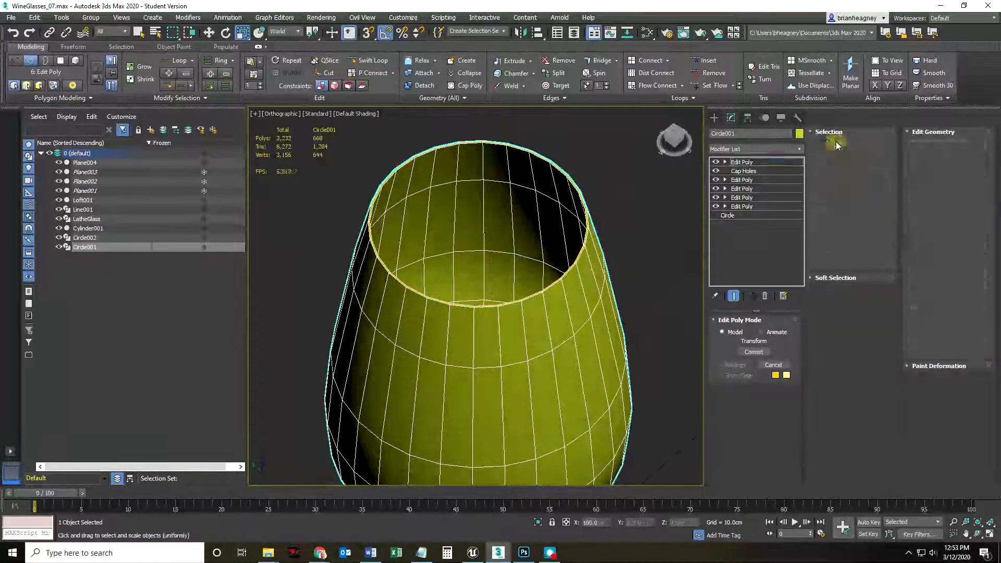
# - Disable the olive glass's top four modifiers one at a time and examine the bowl at each earlier modeling stage
pyautogui.click(716, 171)
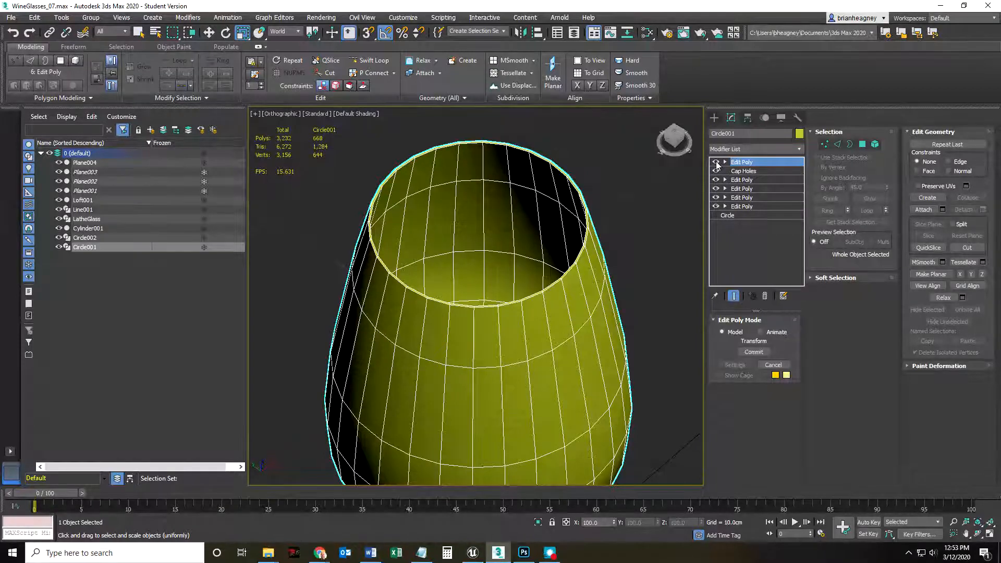
pyautogui.click(715, 162)
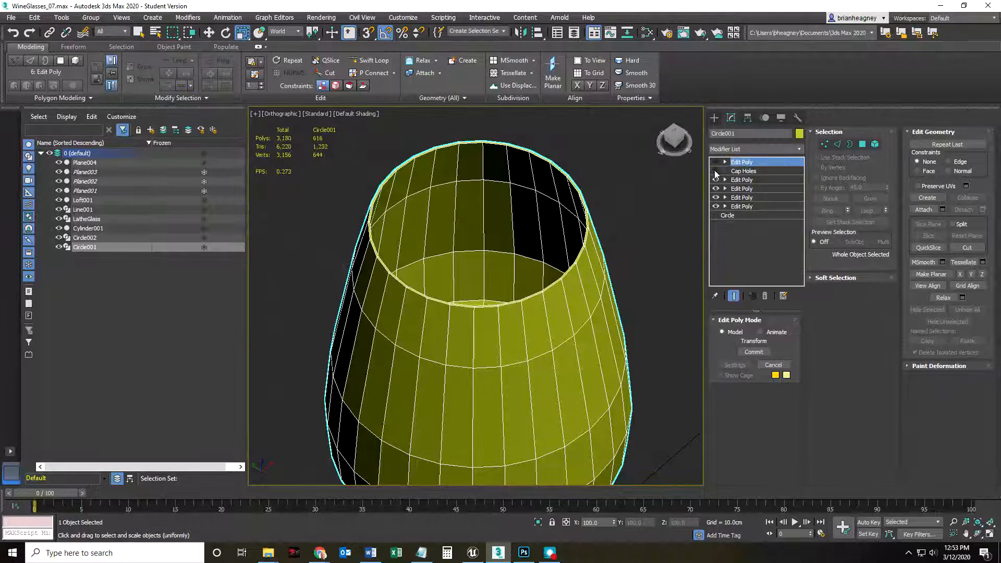
pyautogui.keyDown('alt'); pyautogui.moveTo(536, 251); pyautogui.dragTo(711, 242, button='middle'); pyautogui.keyUp('alt')
pyautogui.click(715, 180)
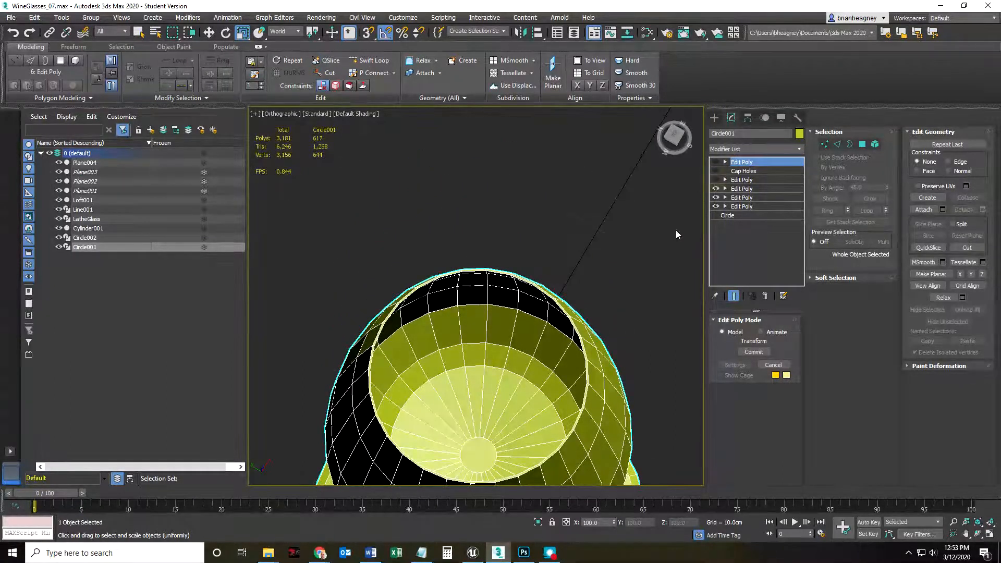
pyautogui.click(715, 189)
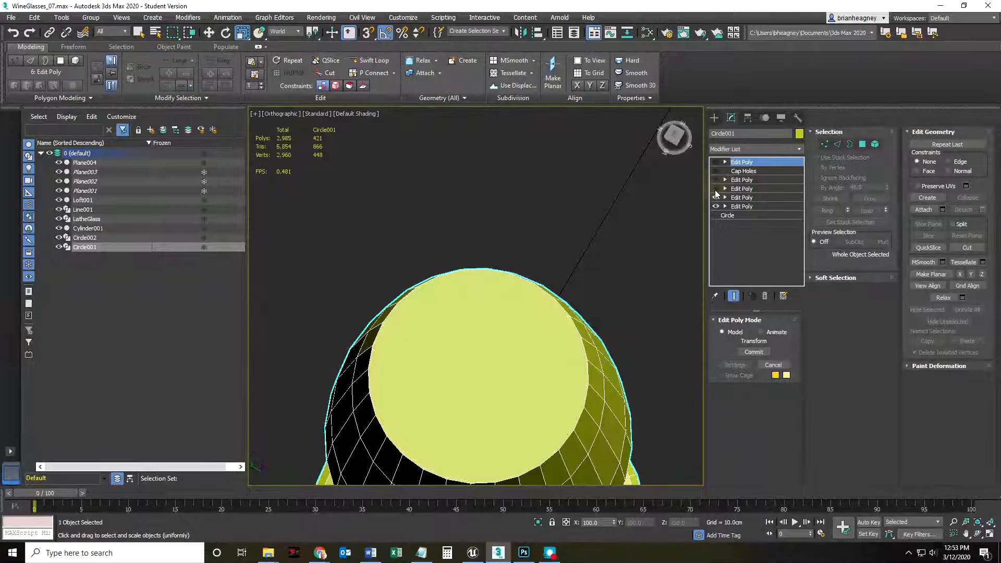
pyautogui.click(716, 192)
pyautogui.click(716, 192)
pyautogui.keyDown('alt'); pyautogui.moveTo(593, 318); pyautogui.dragTo(573, 242, button='middle'); pyautogui.keyUp('alt')
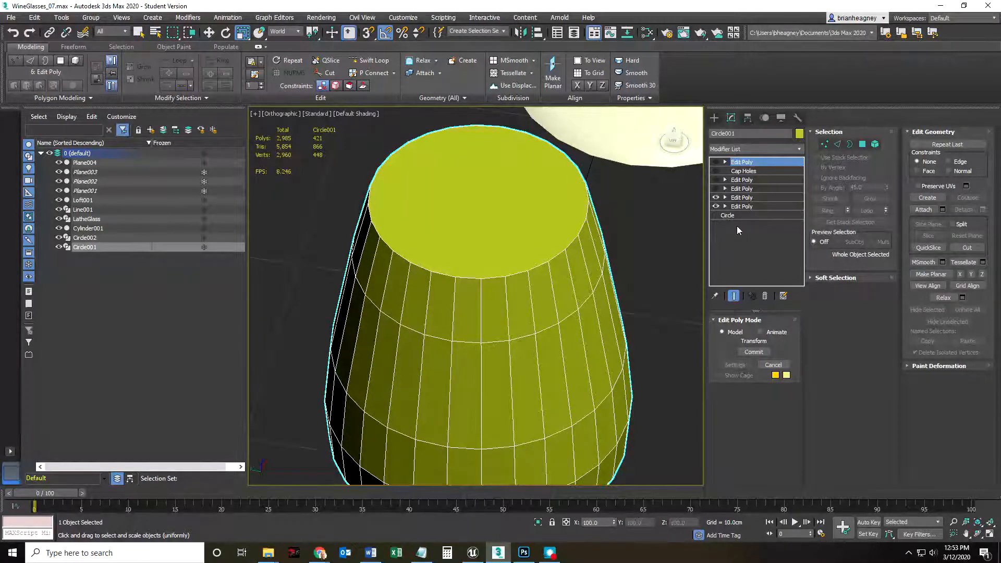
# - Re-enable the olive glass's disabled Edit Poly and Cap Holes modifiers
pyautogui.click(716, 188)
pyautogui.click(716, 179)
pyautogui.click(715, 163)
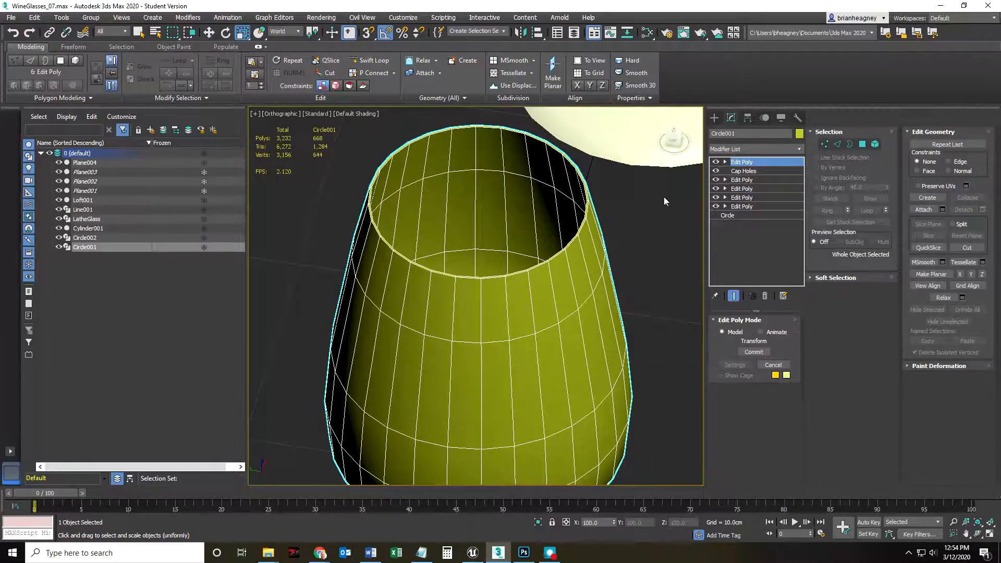
# - Select the purple cylinder-based glass and look down into its bowl
pyautogui.scroll(-5, 509, 286)
pyautogui.keyDown('alt'); pyautogui.moveTo(466, 302); pyautogui.dragTo(476, 319, button='middle'); pyautogui.keyUp('alt')
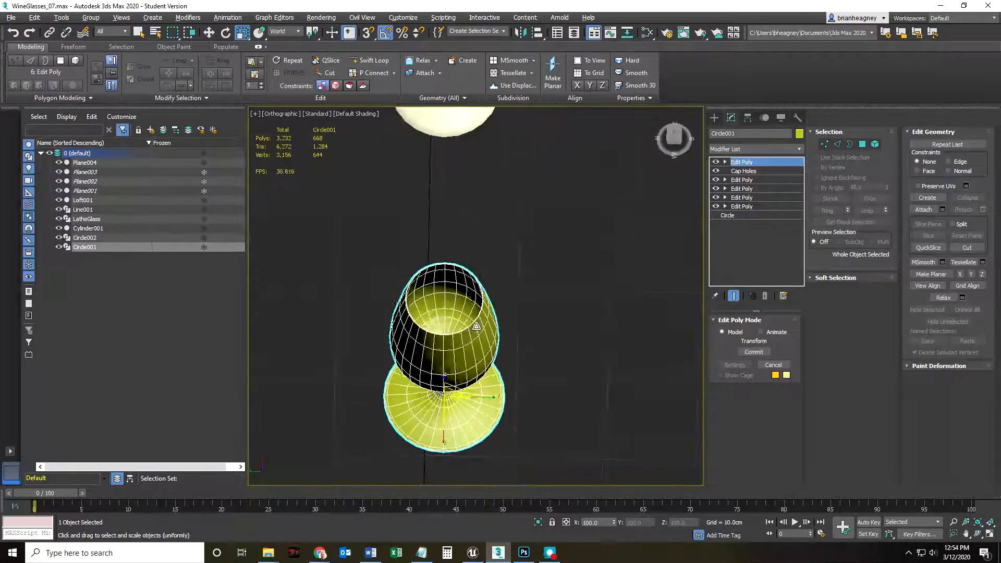
pyautogui.scroll(4, 430, 317)
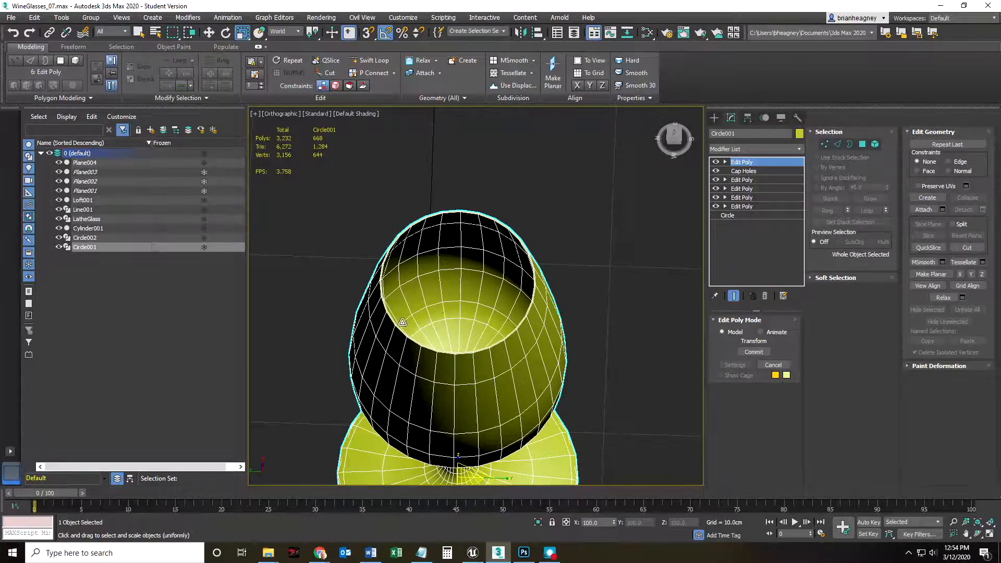
pyautogui.scroll(-6, 440, 312)
pyautogui.moveTo(453, 301); pyautogui.dragTo(412, 383, button='middle')
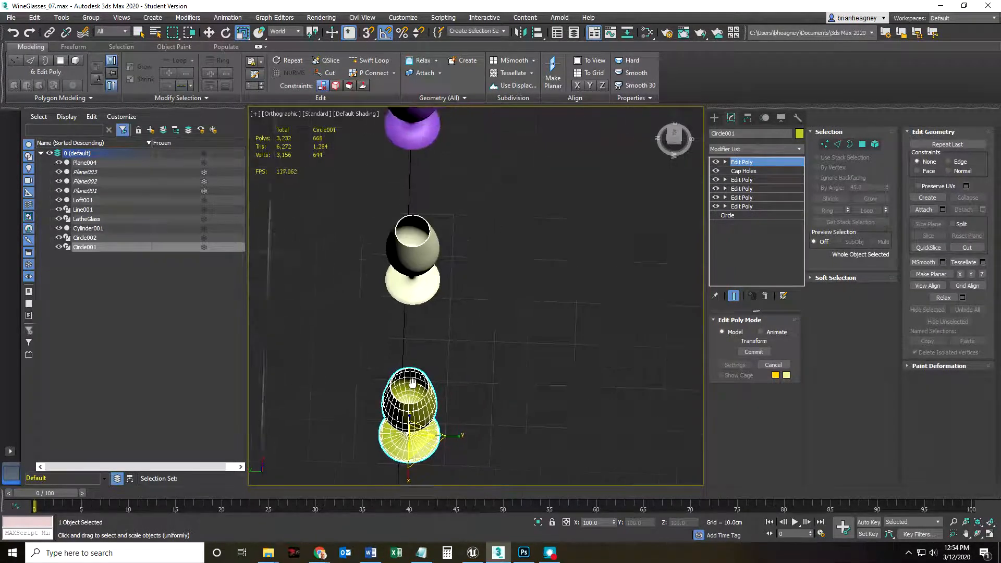
pyautogui.keyDown('alt'); pyautogui.moveTo(527, 336); pyautogui.dragTo(477, 311, button='middle'); pyautogui.keyUp('alt')
pyautogui.moveTo(608, 262); pyautogui.dragTo(423, 324, button='middle')
pyautogui.press('z')
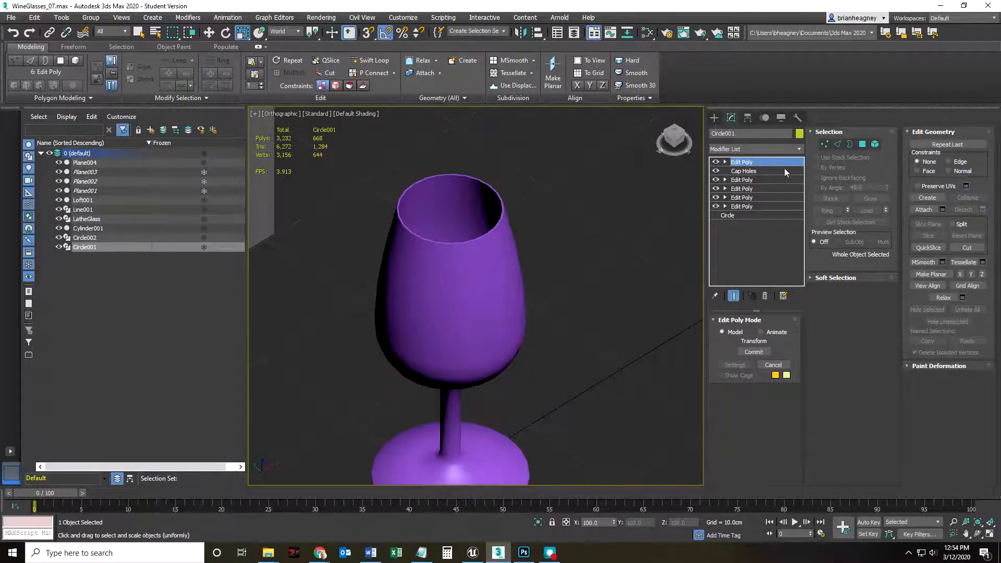
pyautogui.press('2')
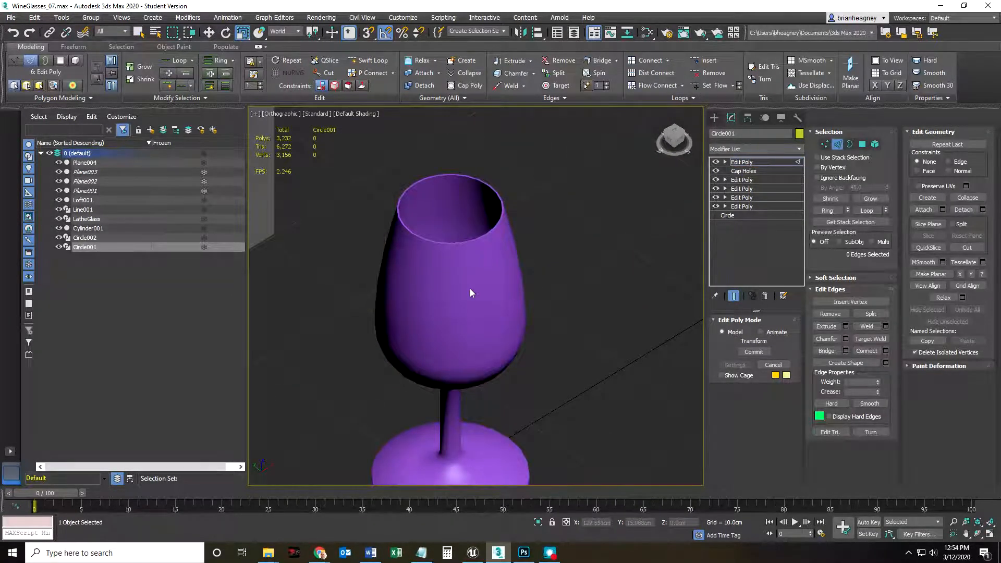
pyautogui.click(837, 144)
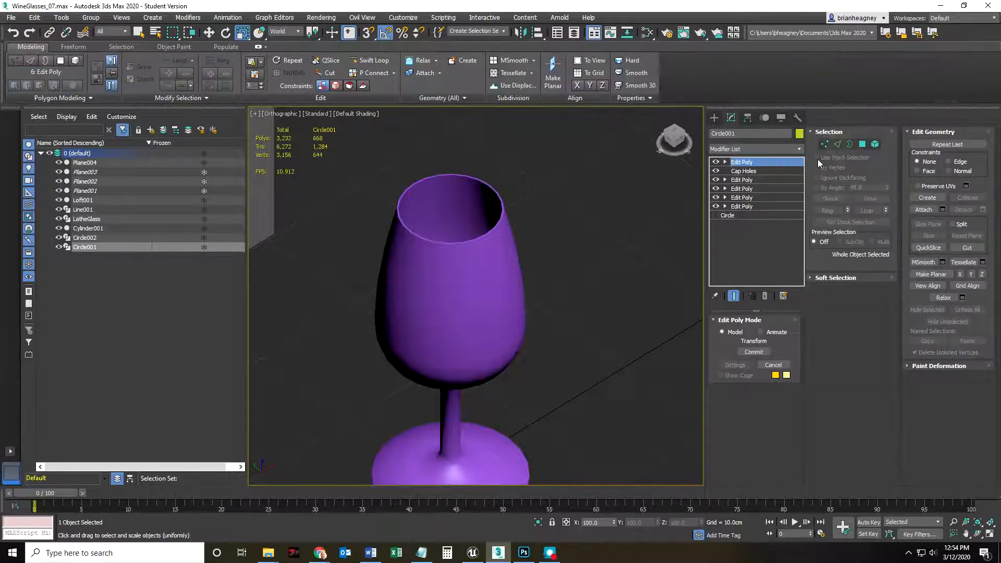
pyautogui.click(501, 258)
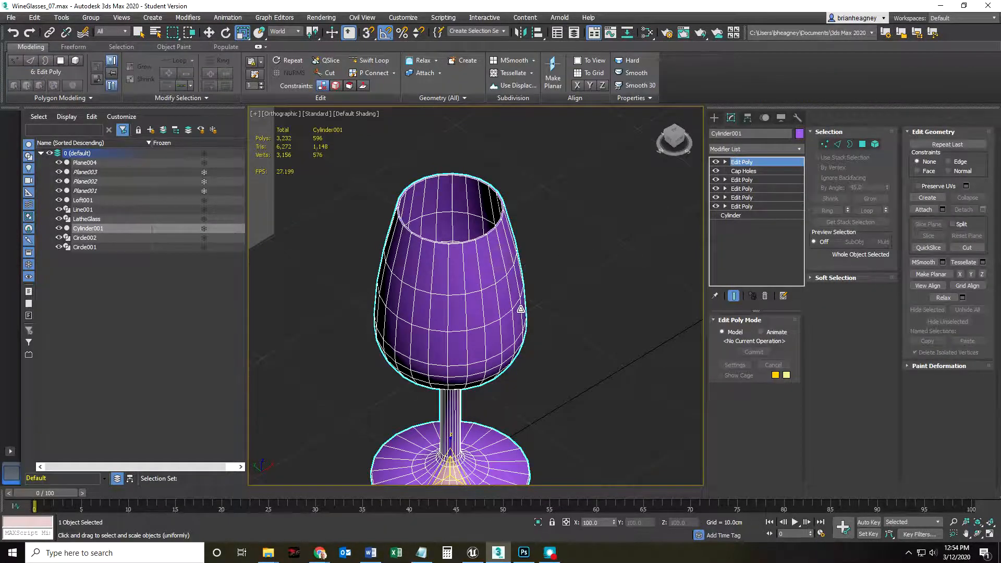
pyautogui.keyDown('alt'); pyautogui.moveTo(577, 286); pyautogui.dragTo(569, 327, button='middle'); pyautogui.keyUp('alt')
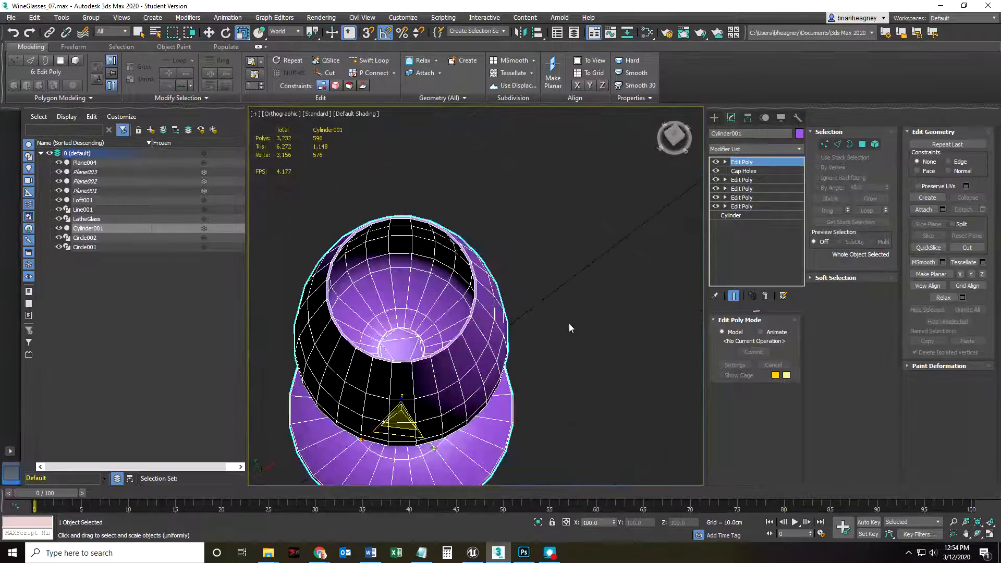
# - Disable the purple glass's top Edit Poly, Cap Holes and next Edit Poly modifiers, and examine its closed top with the thin inset rim
pyautogui.click(715, 163)
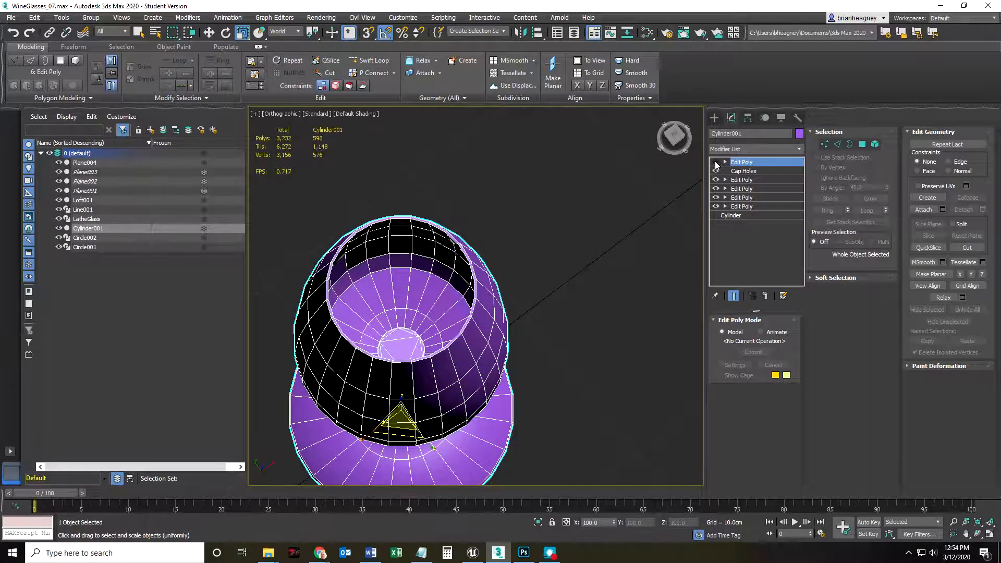
pyautogui.click(715, 172)
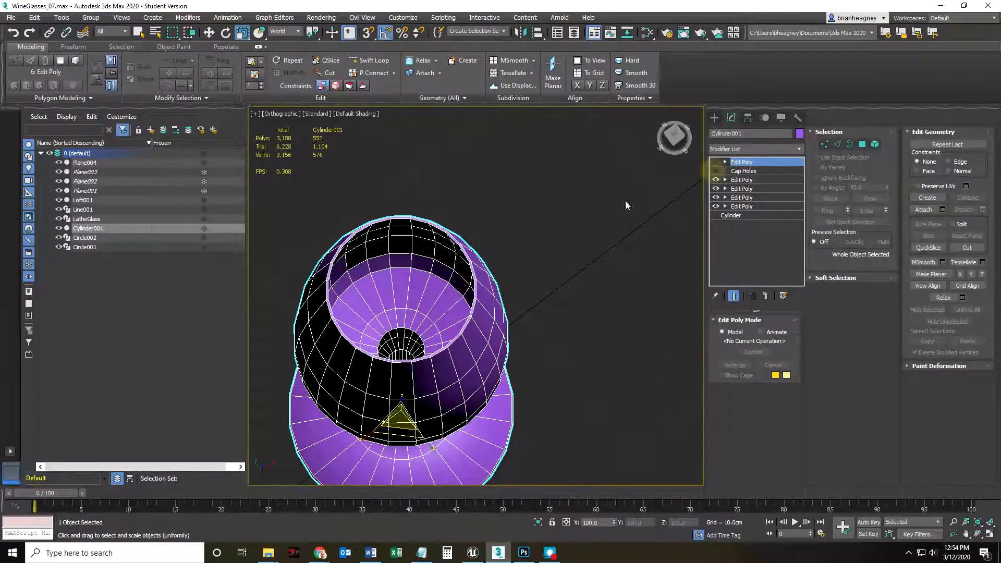
pyautogui.click(715, 180)
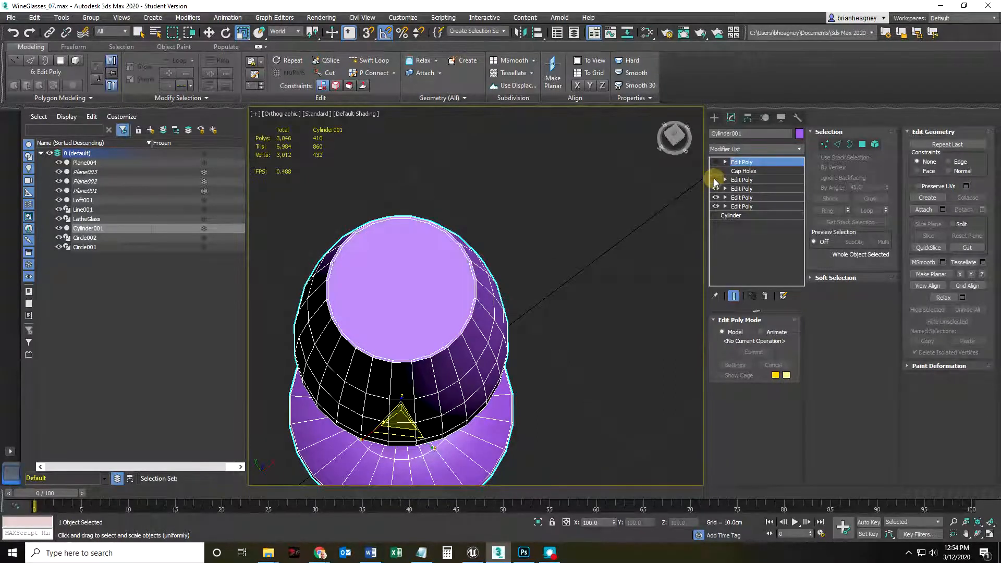
pyautogui.click(715, 180)
pyautogui.click(715, 180)
pyautogui.click(715, 180)
pyautogui.click(715, 180)
pyautogui.click(714, 189)
pyautogui.click(715, 190)
pyautogui.scroll(3, 413, 306)
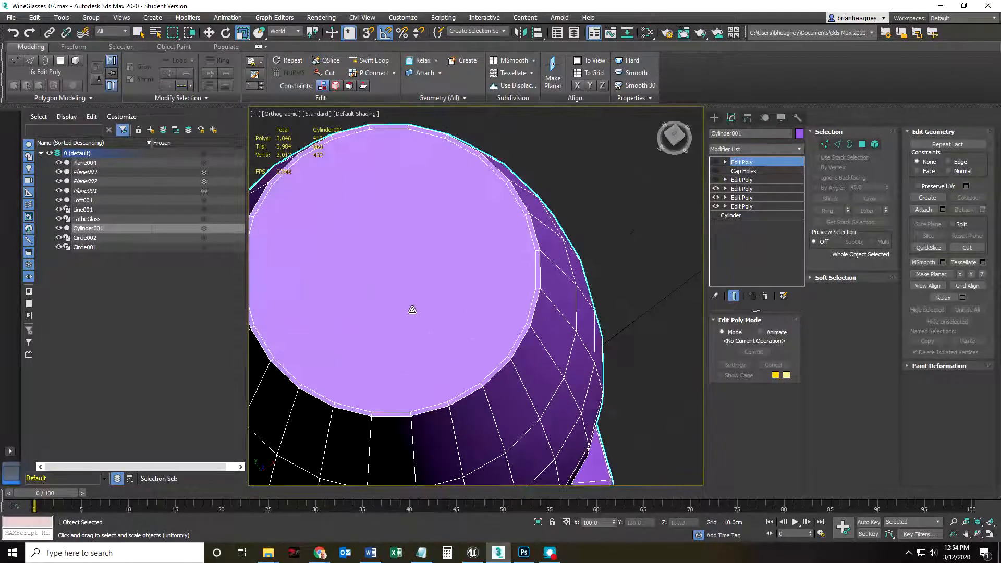
pyautogui.scroll(-2, 420, 308)
pyautogui.keyDown('alt'); pyautogui.moveTo(424, 310); pyautogui.dragTo(484, 336, button='middle'); pyautogui.keyUp('alt')
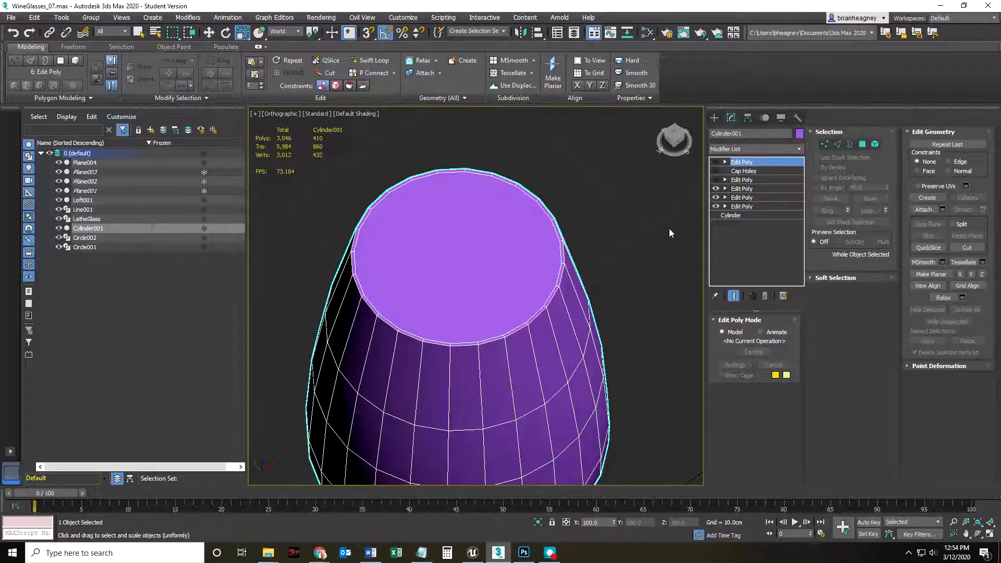
# - Compare the purple glass with and without its rim inset modifier, and activate that Edit Poly for editing, accepting the topology change
pyautogui.click(716, 189)
pyautogui.click(715, 188)
pyautogui.click(715, 189)
pyautogui.click(715, 189)
pyautogui.click(742, 189)
pyautogui.moveTo(503, 225); pyautogui.dragTo(482, 145)
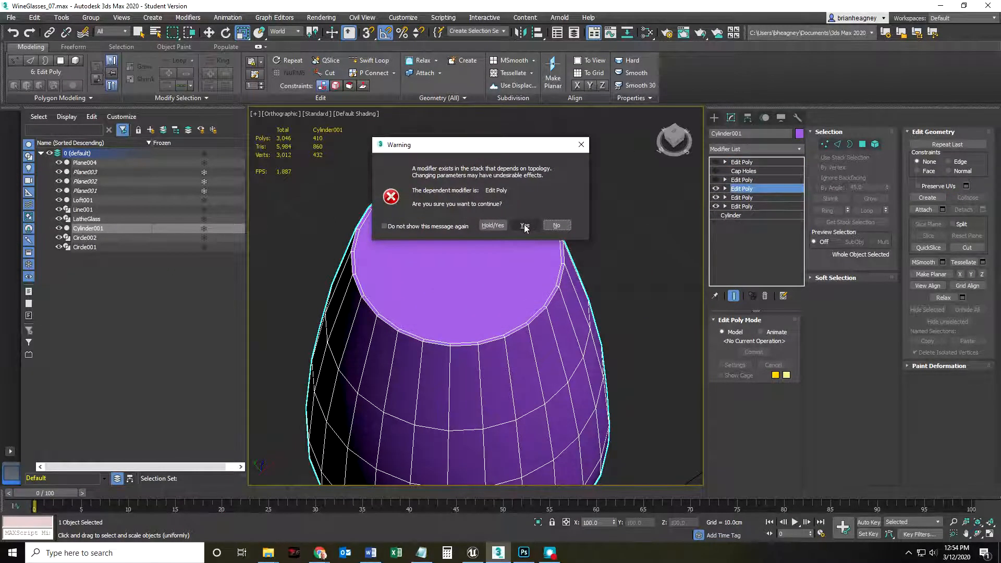
pyautogui.click(524, 226)
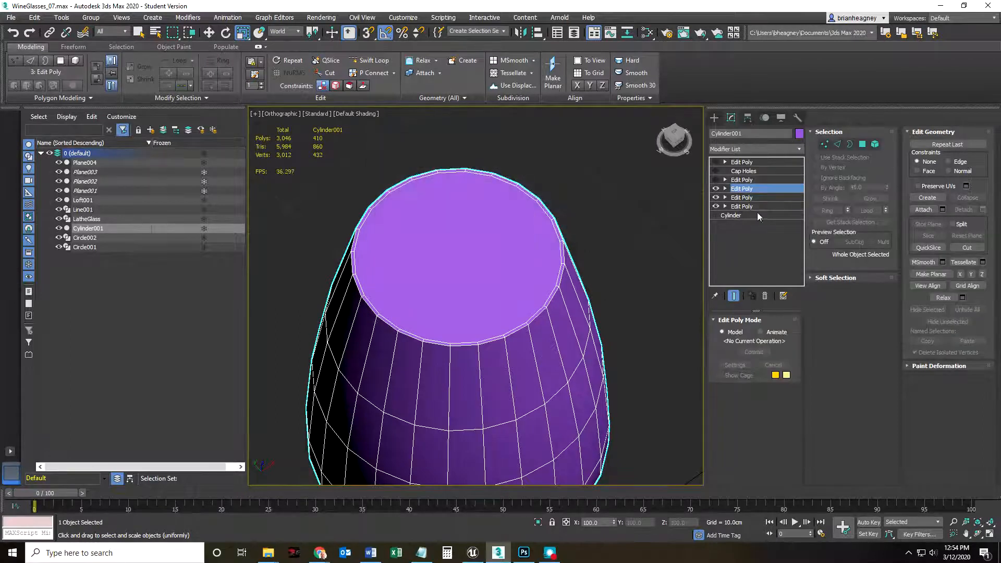
# - Select the inset polygon on top of the purple bowl and scale it down uniformly to widen the rim
pyautogui.scroll(5, 558, 246)
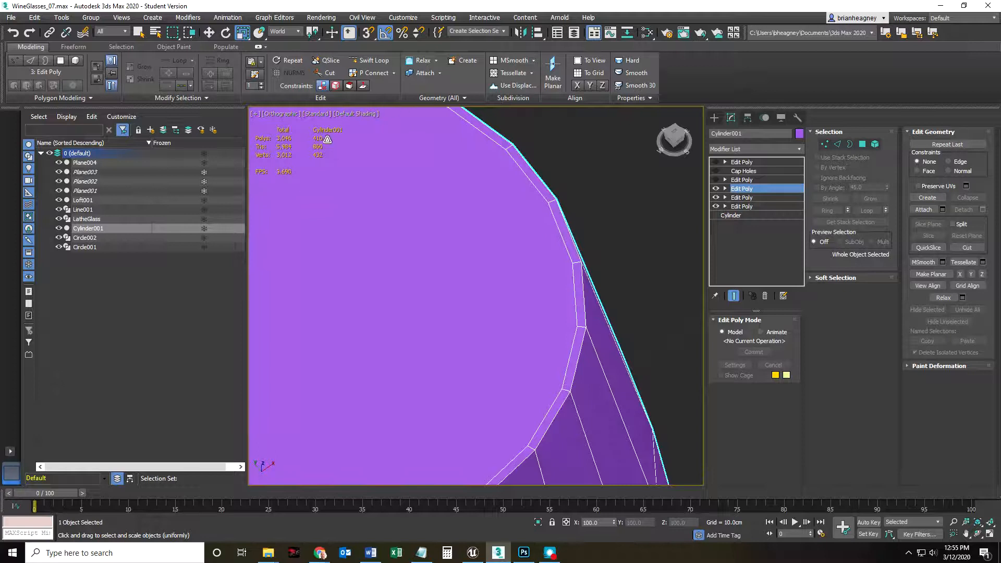
pyautogui.scroll(-6, 558, 247)
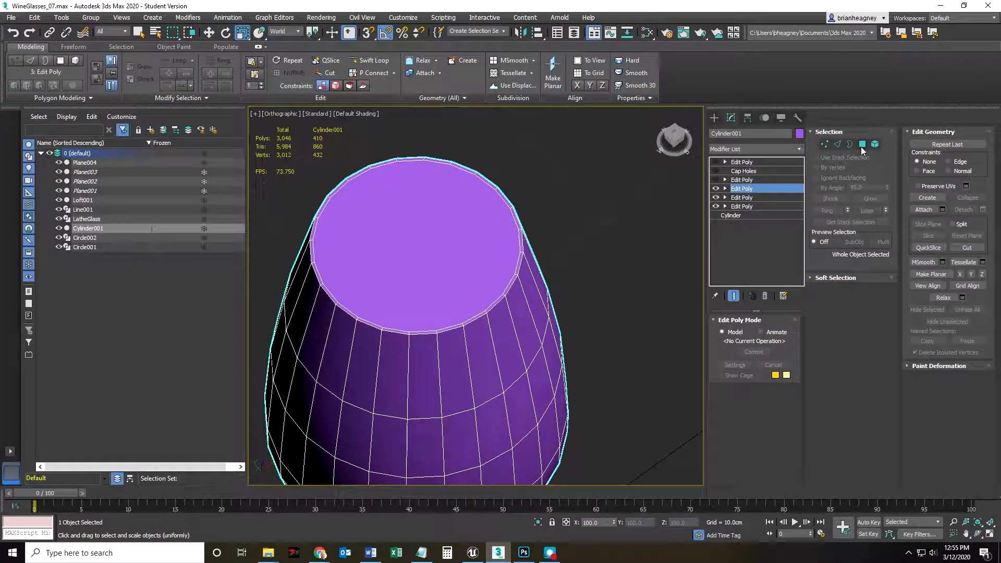
pyautogui.click(861, 144)
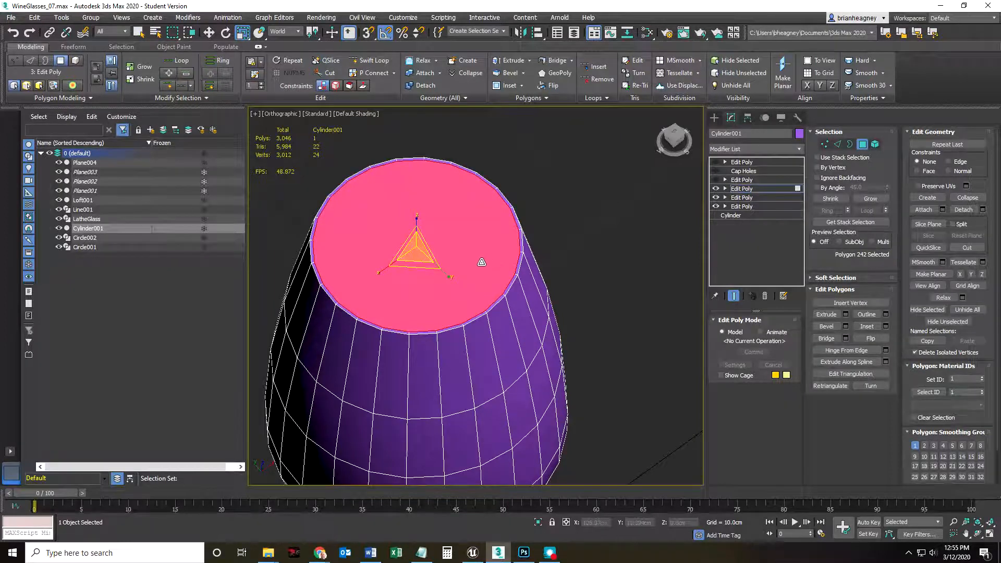
pyautogui.moveTo(418, 266); pyautogui.dragTo(435, 194)
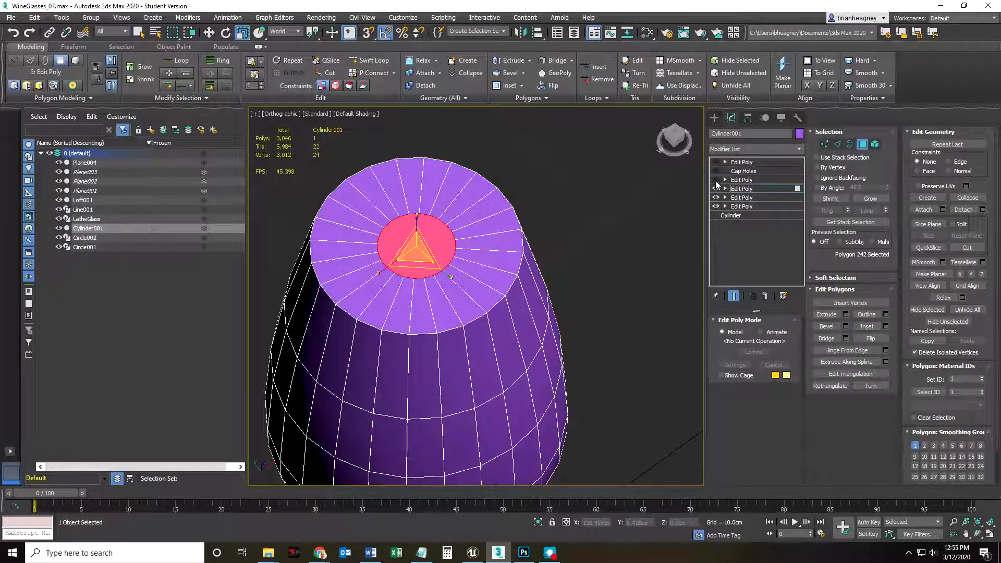
# - Re-enable the Edit Poly that hollows out the purple bowl and inspect the thickened rim around the opening
pyautogui.click(715, 180)
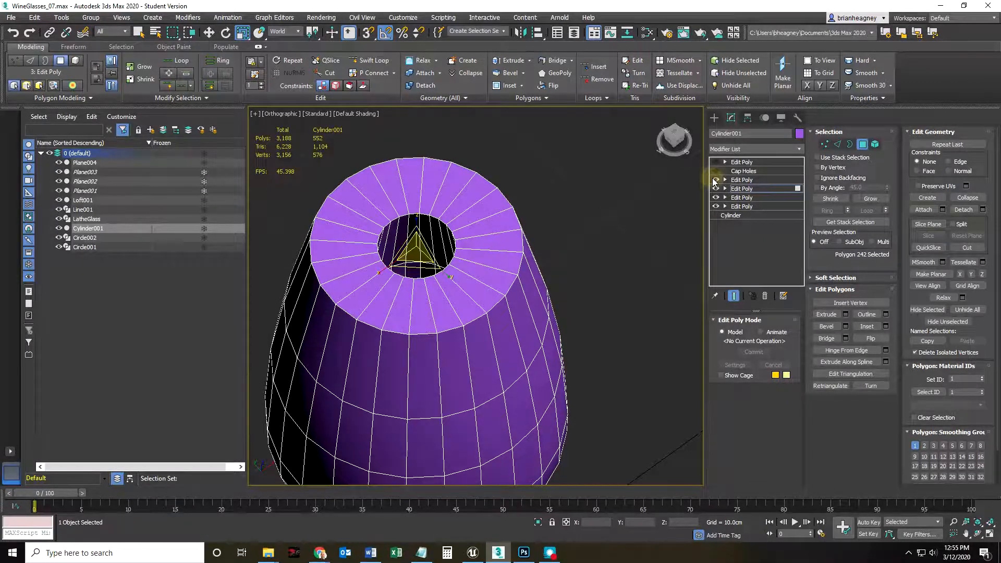
pyautogui.keyDown('alt'); pyautogui.moveTo(397, 292); pyautogui.dragTo(423, 280, button='middle'); pyautogui.keyUp('alt')
pyautogui.scroll(2, 395, 337)
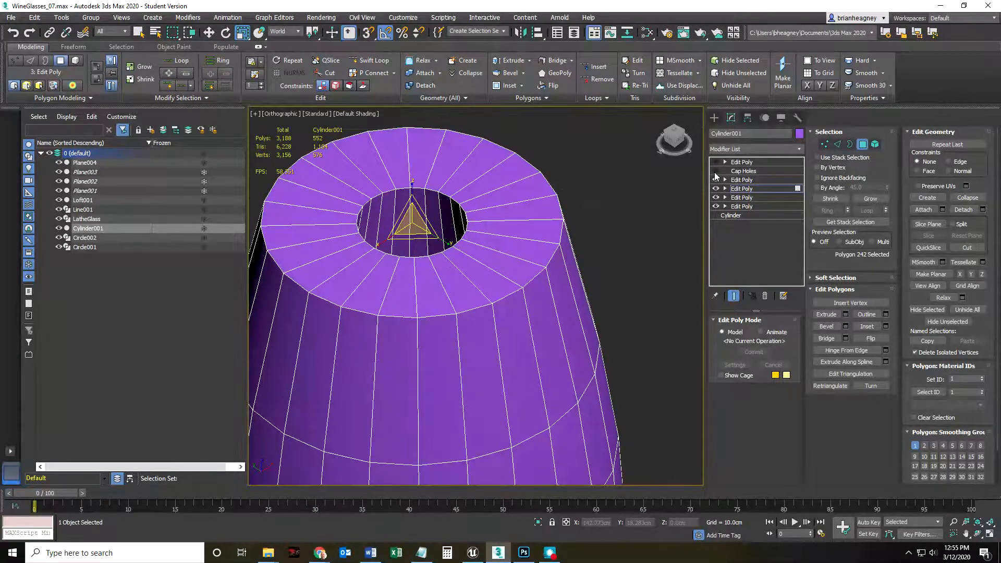
# - Re-enable the purple glass's Cap Holes and top Edit Poly modifiers, and inspect the thickened rim from above
pyautogui.click(715, 171)
pyautogui.keyDown('alt'); pyautogui.moveTo(693, 185); pyautogui.dragTo(692, 227, button='middle'); pyautogui.keyUp('alt')
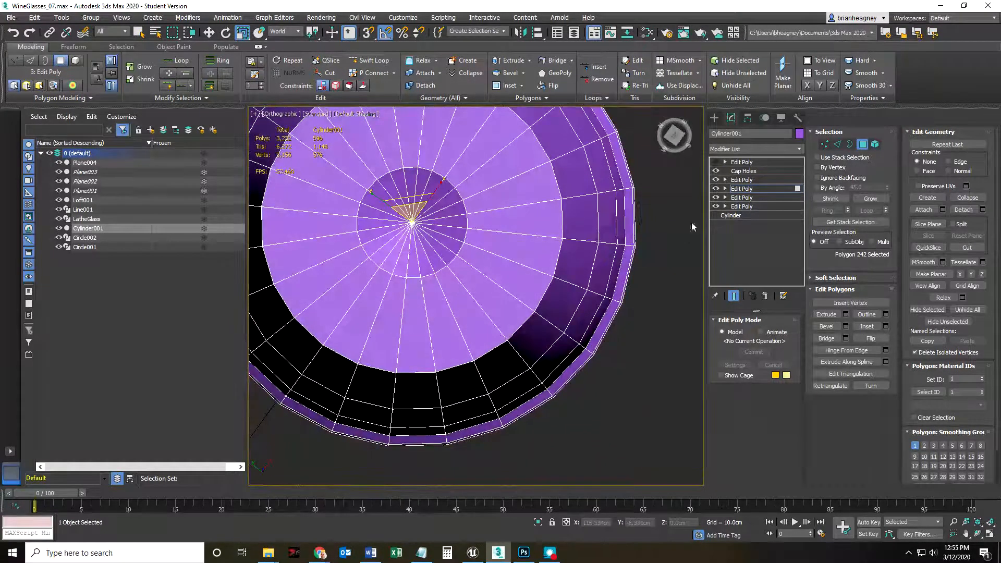
pyautogui.click(715, 162)
pyautogui.keyDown('alt'); pyautogui.moveTo(441, 286); pyautogui.dragTo(468, 285, button='middle'); pyautogui.keyUp('alt')
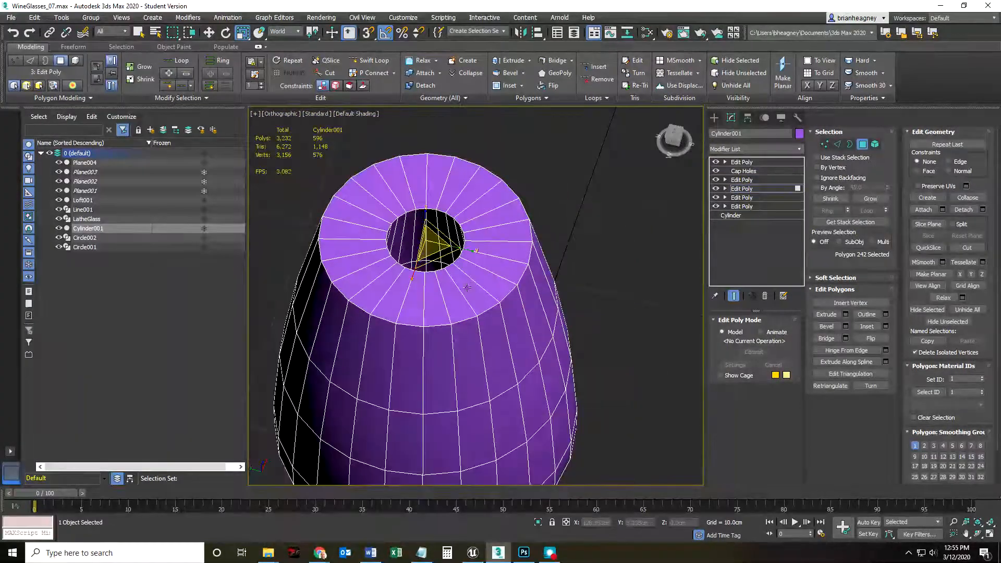
# - Disable the three modifiers above the rim inset Edit Poly and scale its inner top polygon up to a thin rim
pyautogui.click(742, 189)
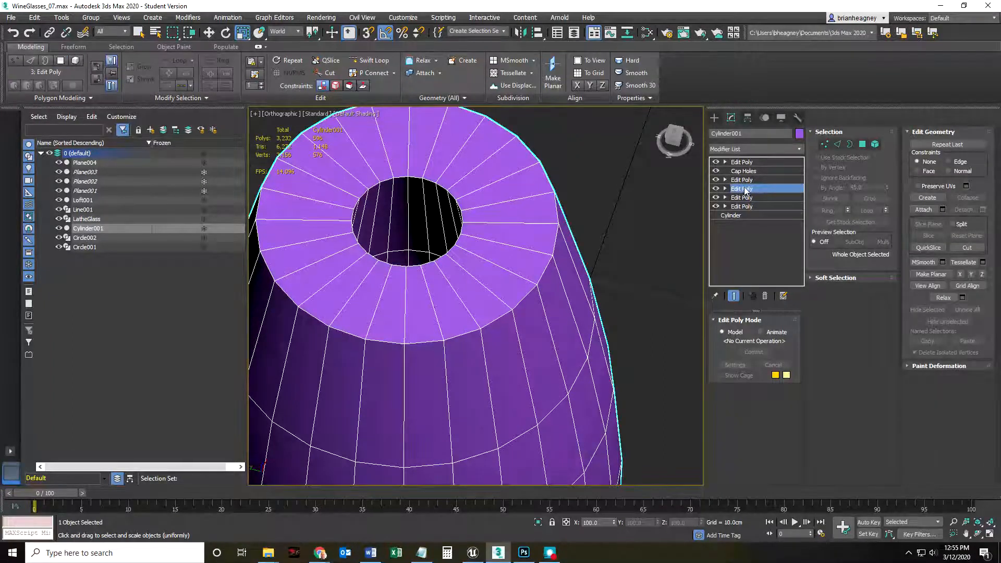
pyautogui.click(716, 180)
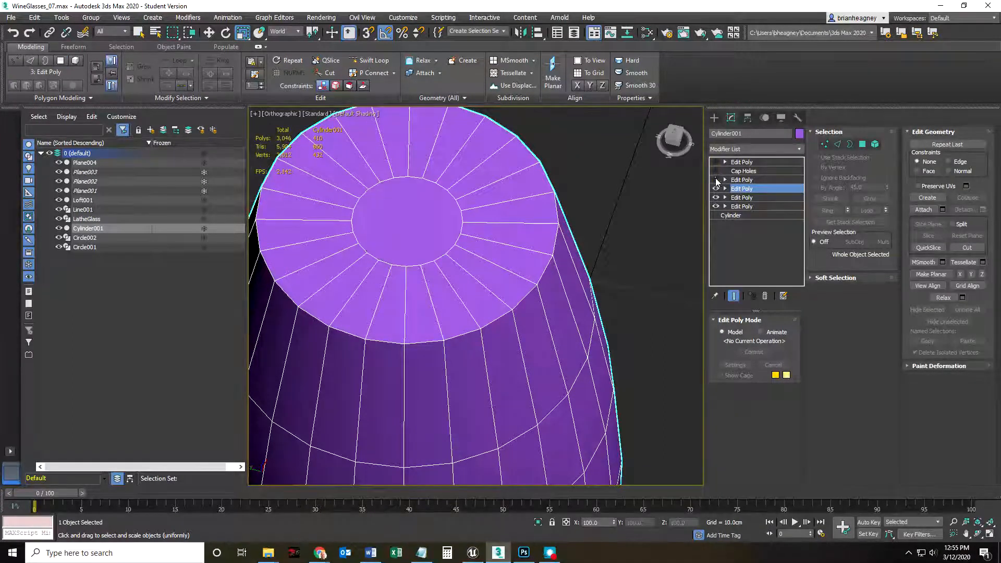
pyautogui.click(862, 144)
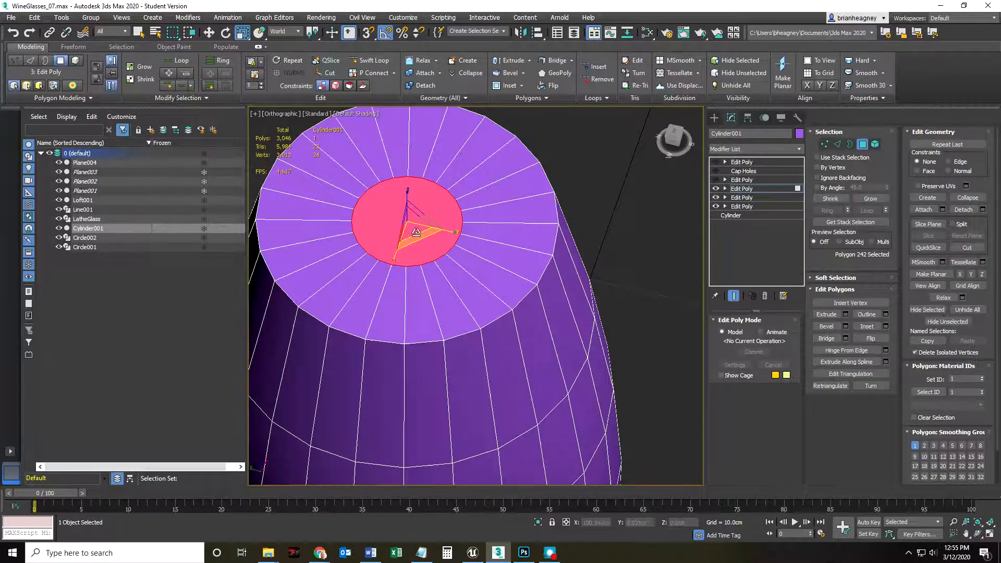
pyautogui.moveTo(417, 238); pyautogui.dragTo(485, 286)
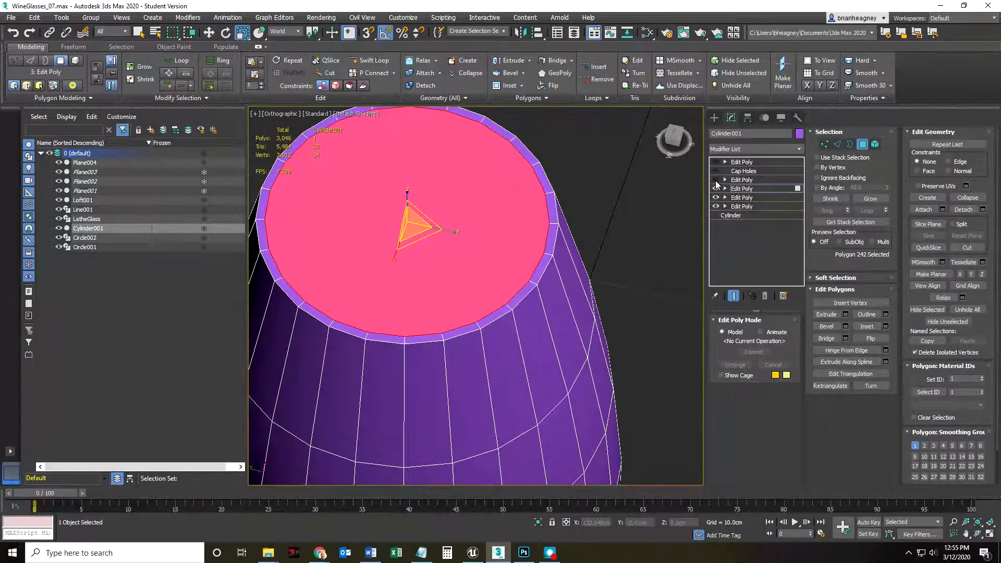
# - Re-enable the upper Edit Poly, Cap Holes and top Edit Poly modifiers, and compare the bowl with Show End Result on and off
pyautogui.click(716, 180)
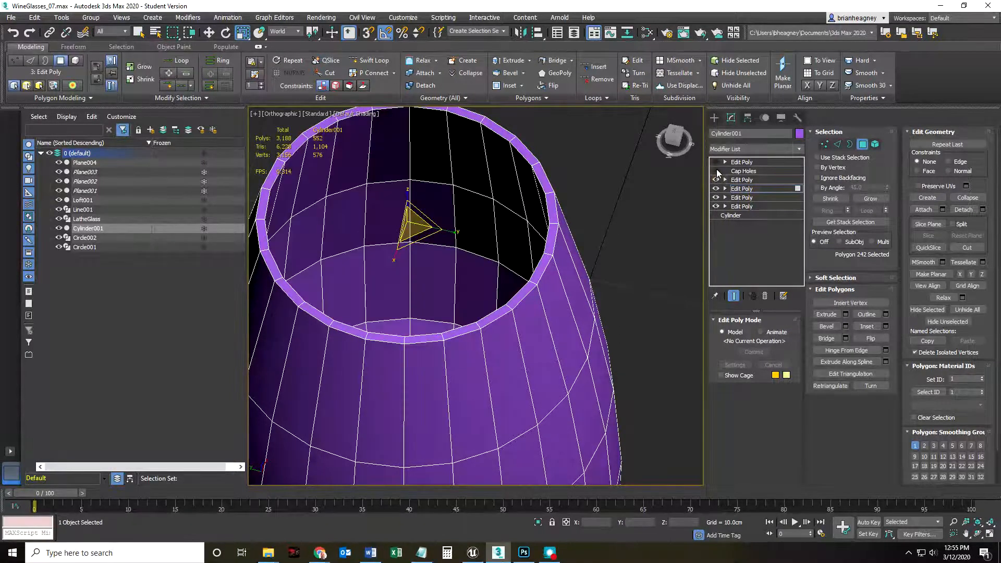
pyautogui.click(715, 162)
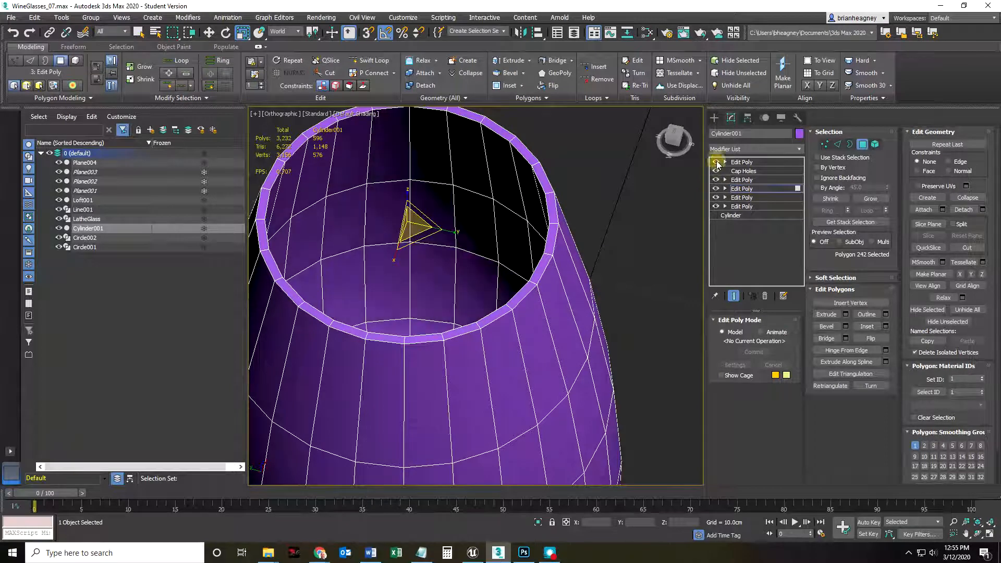
pyautogui.click(733, 297)
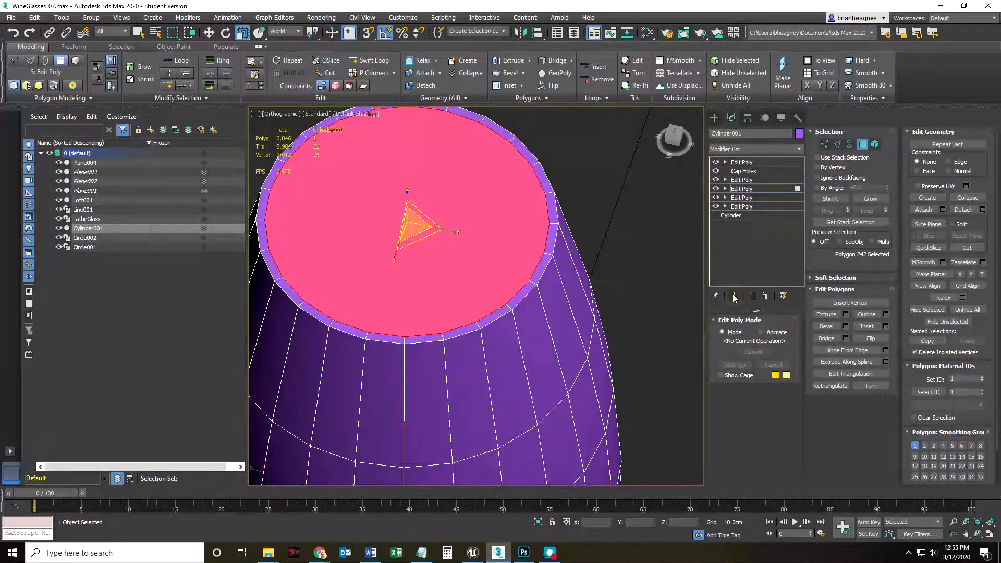
pyautogui.click(734, 296)
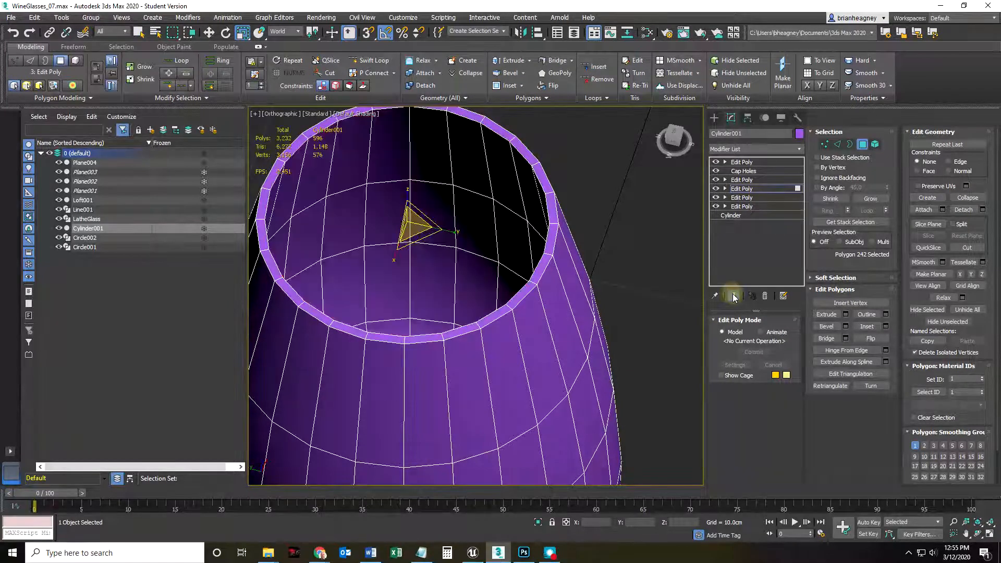
pyautogui.click(733, 296)
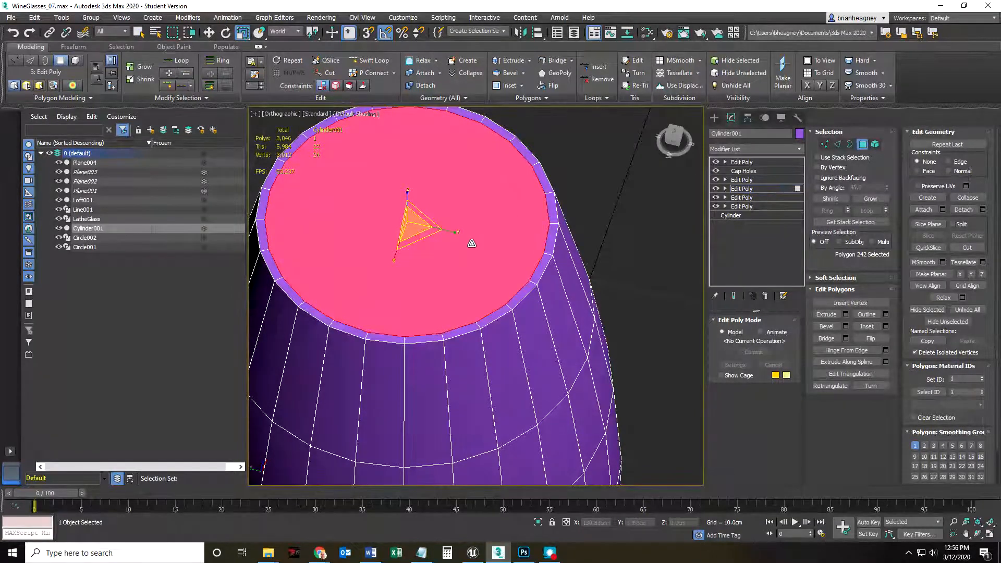
# - Scale the inner top polygon down slightly to widen the rim, and turn Show End Result on
pyautogui.moveTo(415, 239); pyautogui.dragTo(414, 237)
pyautogui.rightClick(414, 238)
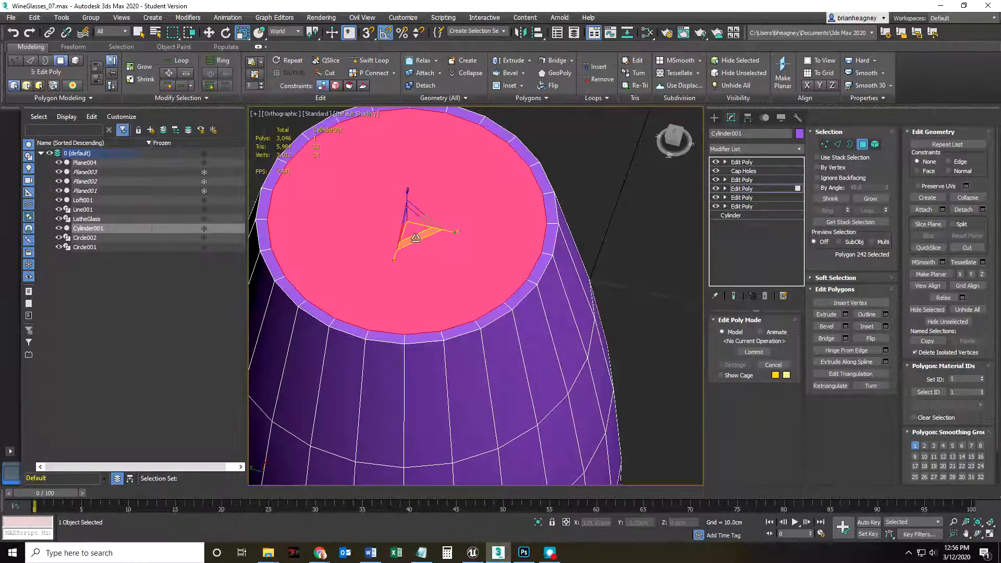
pyautogui.click(733, 296)
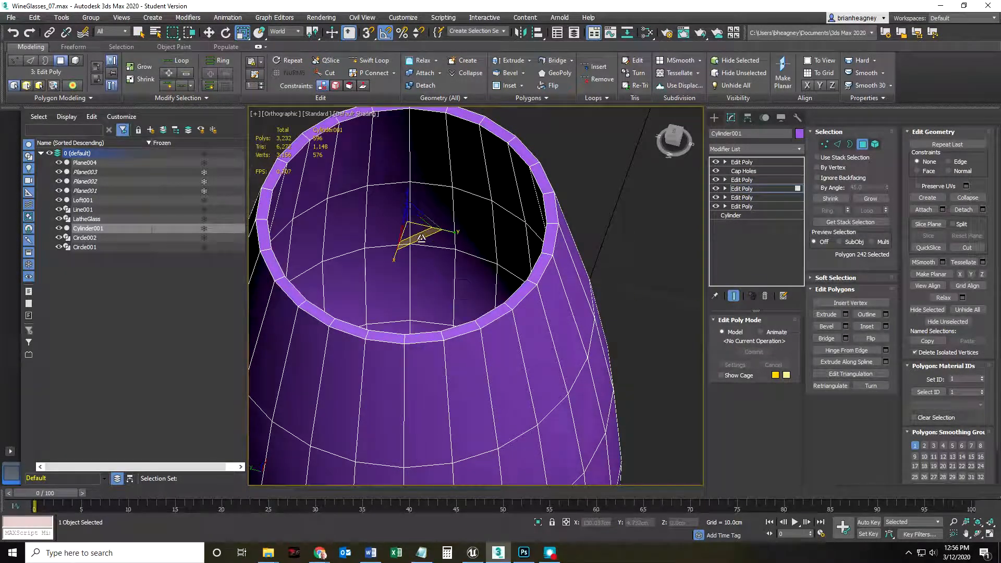
# - Scale the inner polygon up in small amounts with the end result shown until the rim is very thin, and deselect the purple glass
pyautogui.moveTo(421, 238)
pyautogui.mouseDown()
pyautogui.moveTo(402, 217)
pyautogui.moveTo(428, 238)
pyautogui.mouseUp()
pyautogui.scroll(4, 417, 269)
pyautogui.moveTo(417, 268); pyautogui.dragTo(514, 386, button='middle')
pyautogui.moveTo(501, 308)
pyautogui.mouseDown()
pyautogui.moveTo(496, 298)
pyautogui.moveTo(502, 308)
pyautogui.mouseUp()
pyautogui.scroll(-4, 471, 349)
pyautogui.moveTo(472, 349); pyautogui.dragTo(467, 267, button='middle')
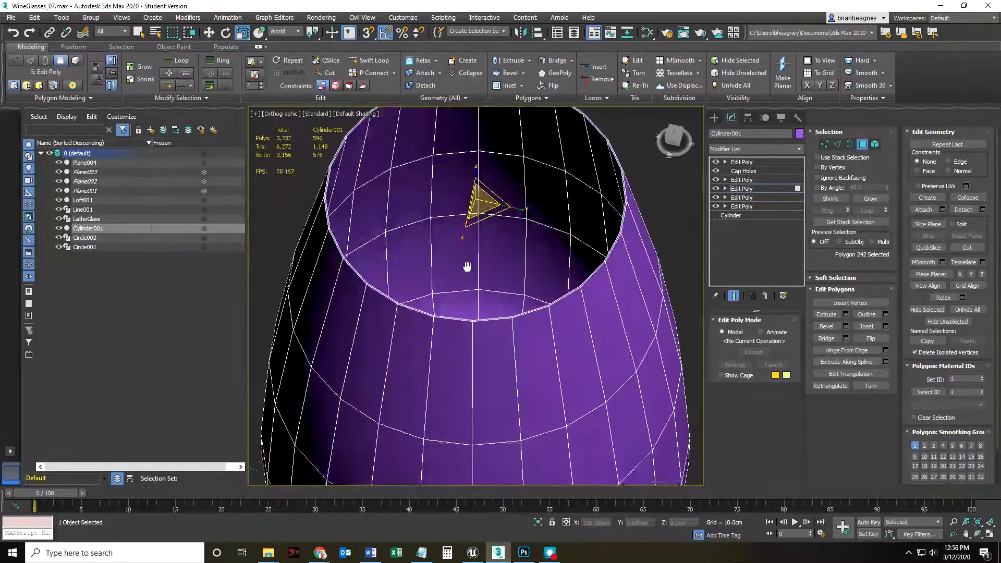
pyautogui.scroll(3, 466, 266)
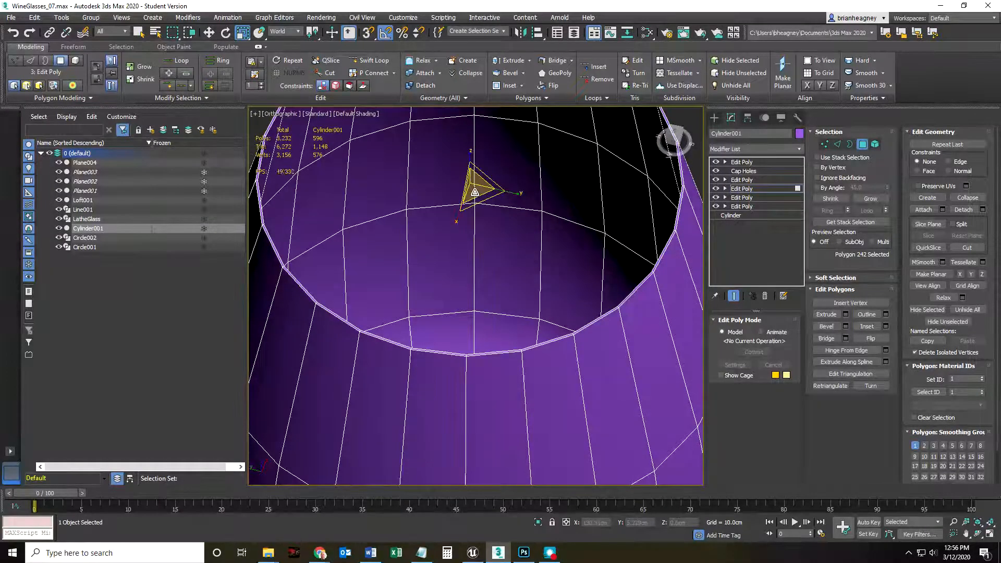
pyautogui.moveTo(474, 193); pyautogui.dragTo(476, 192)
pyautogui.scroll(-5, 480, 275)
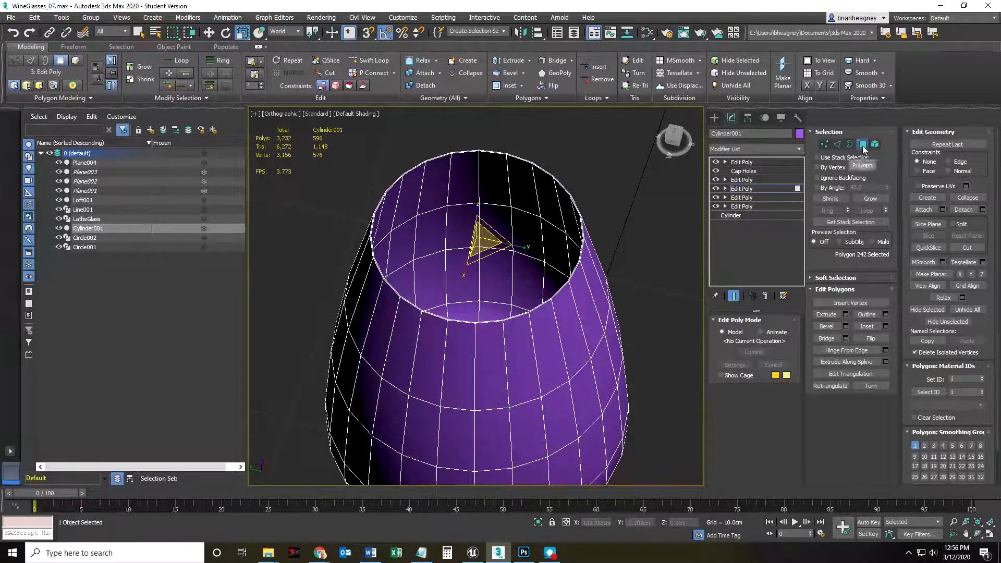
pyautogui.click(863, 146)
pyautogui.click(632, 233)
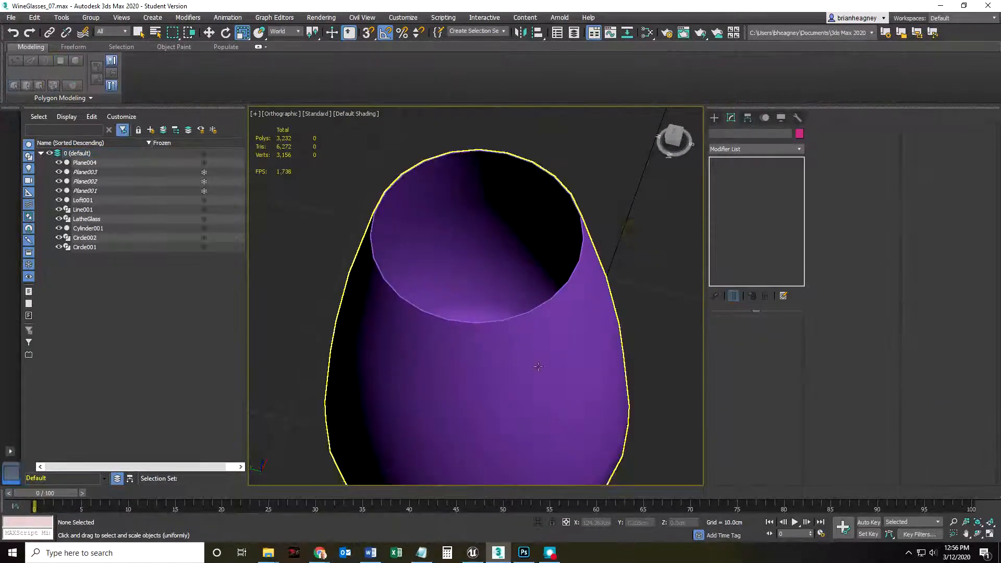
# - Examine all four finished wine glasses side by side in front of their reference images
pyautogui.scroll(-5, 556, 388)
pyautogui.keyDown('alt'); pyautogui.moveTo(555, 388); pyautogui.dragTo(470, 321, button='middle'); pyautogui.keyUp('alt')
pyautogui.scroll(-5, 384, 334)
pyautogui.scroll(-4, 393, 361)
pyautogui.moveTo(410, 392); pyautogui.dragTo(516, 417, button='middle')
pyautogui.scroll(4, 393, 375)
pyautogui.scroll(-2, 402, 378)
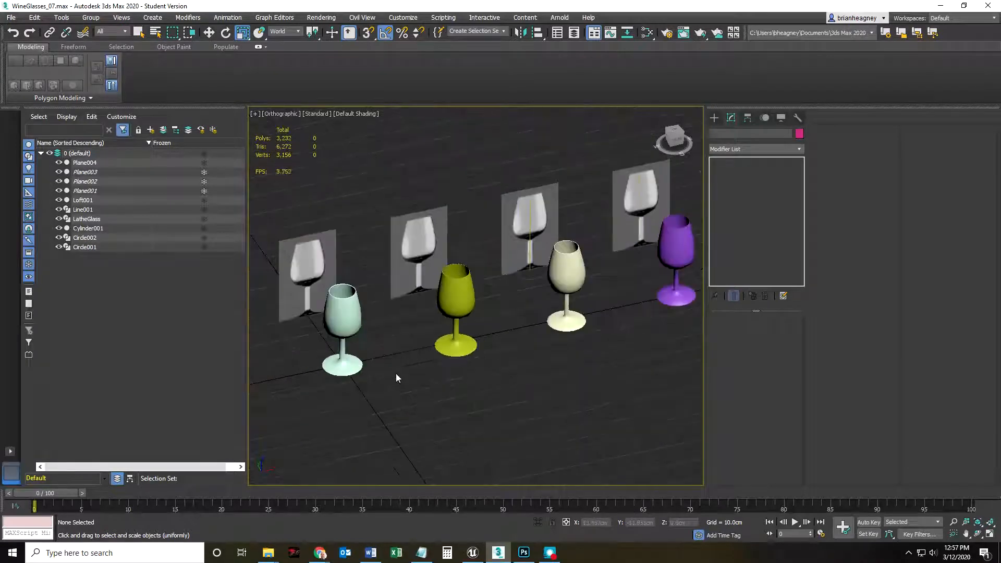
pyautogui.moveTo(529, 372); pyautogui.dragTo(509, 380, button='middle')
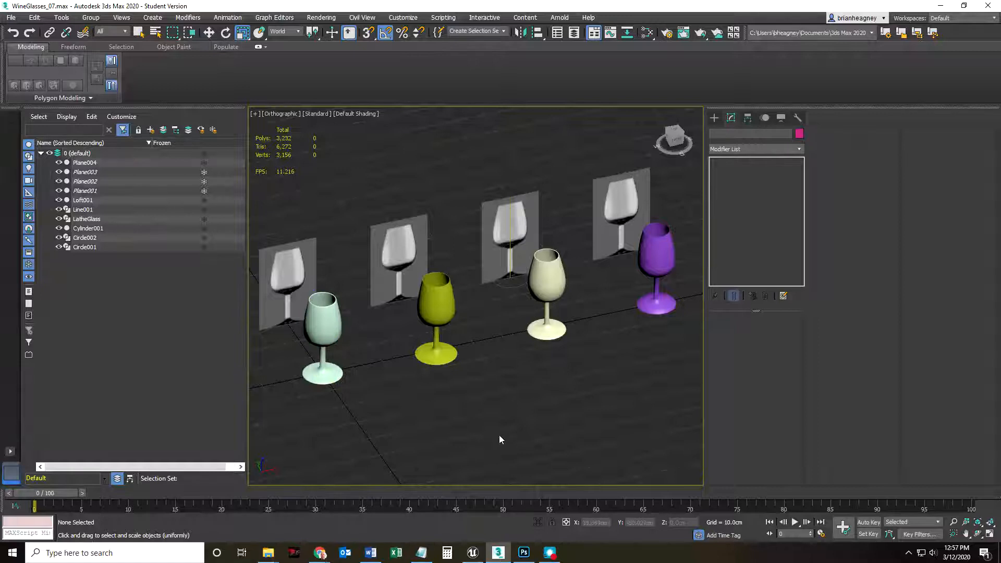
pyautogui.scroll(-4, 498, 396)
pyautogui.scroll(4, 496, 377)
pyautogui.moveTo(489, 383)
pyautogui.mouseDown(button='middle')
pyautogui.moveTo(474, 383)
pyautogui.moveTo(482, 379)
pyautogui.mouseUp(button='middle')
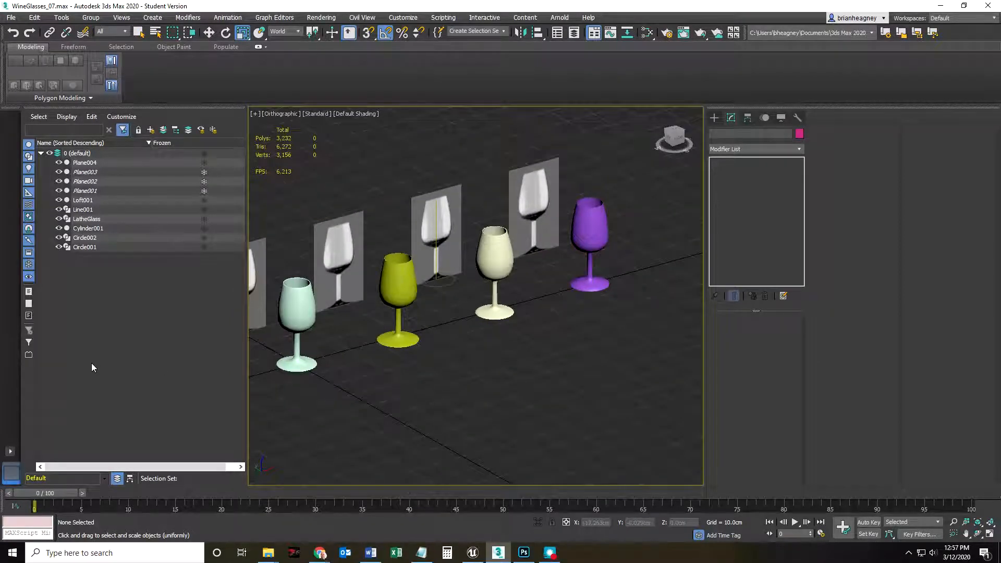